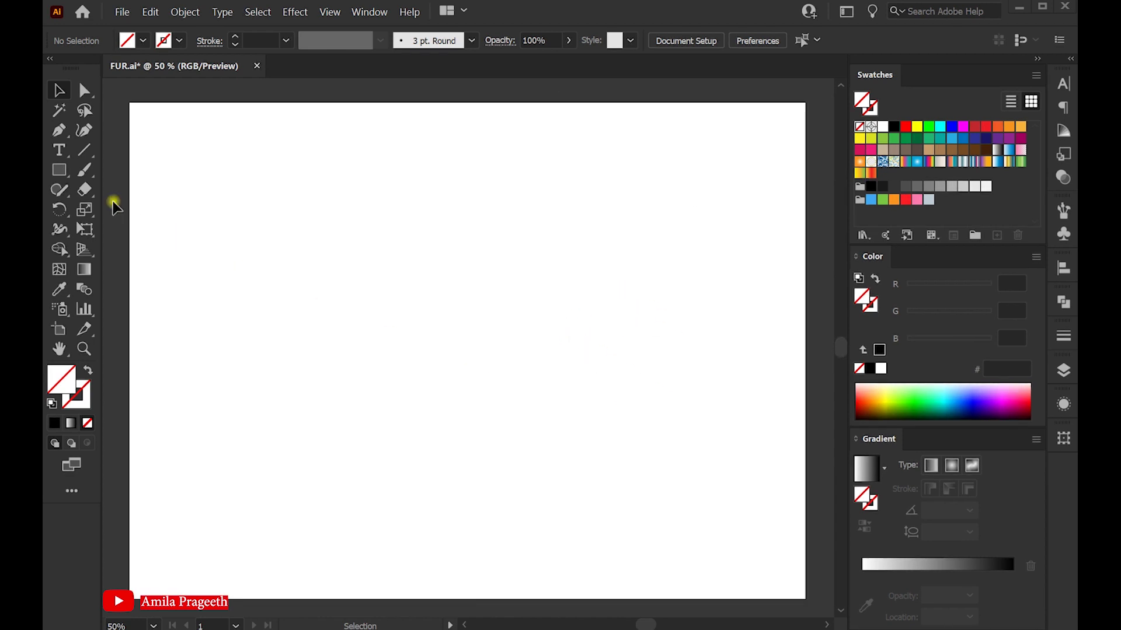
Step: Draw a black rectangle over the whole FUR.ai artboard and lock it as the background
click(58, 170)
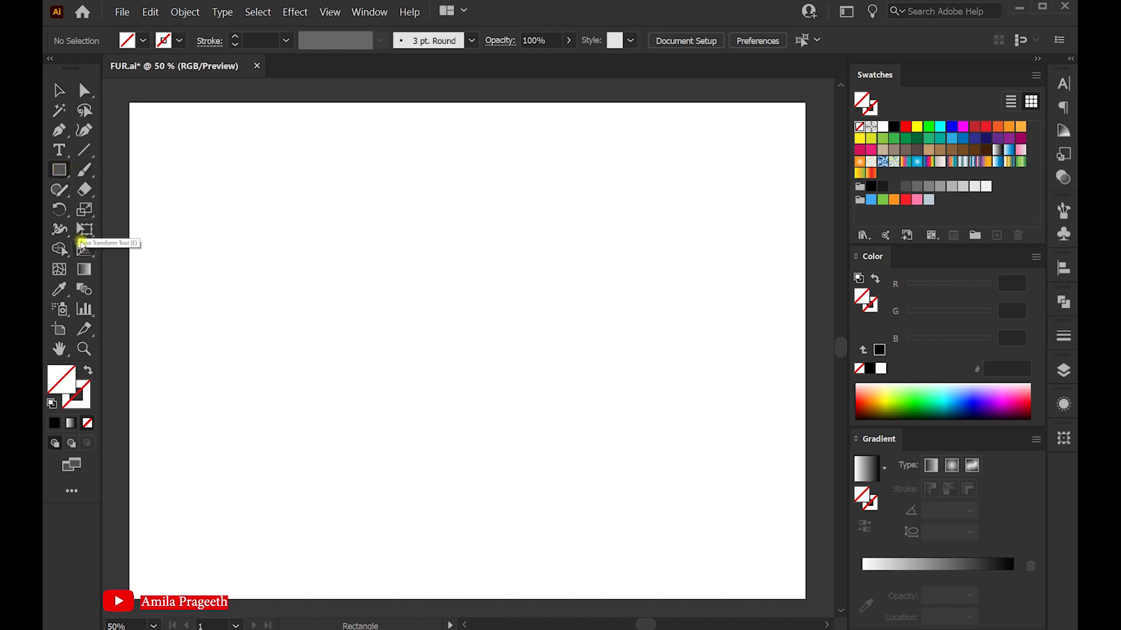
click(56, 423)
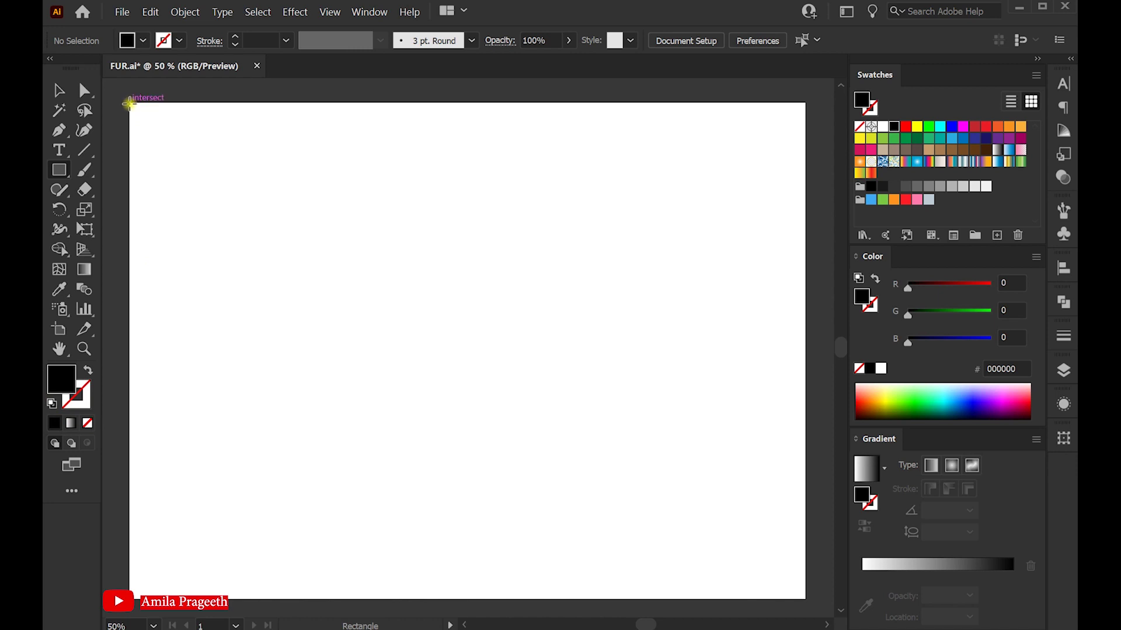
mouse_move(129, 104)
mouse_down()
mouse_move(426, 347)
mouse_move(805, 598)
mouse_up()
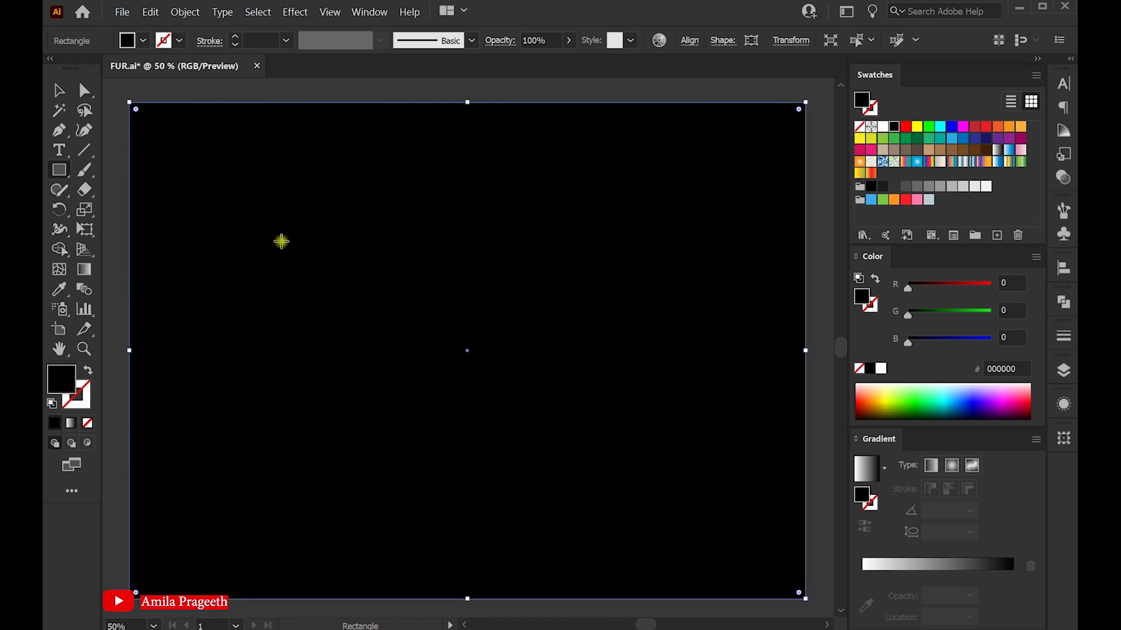
click(61, 90)
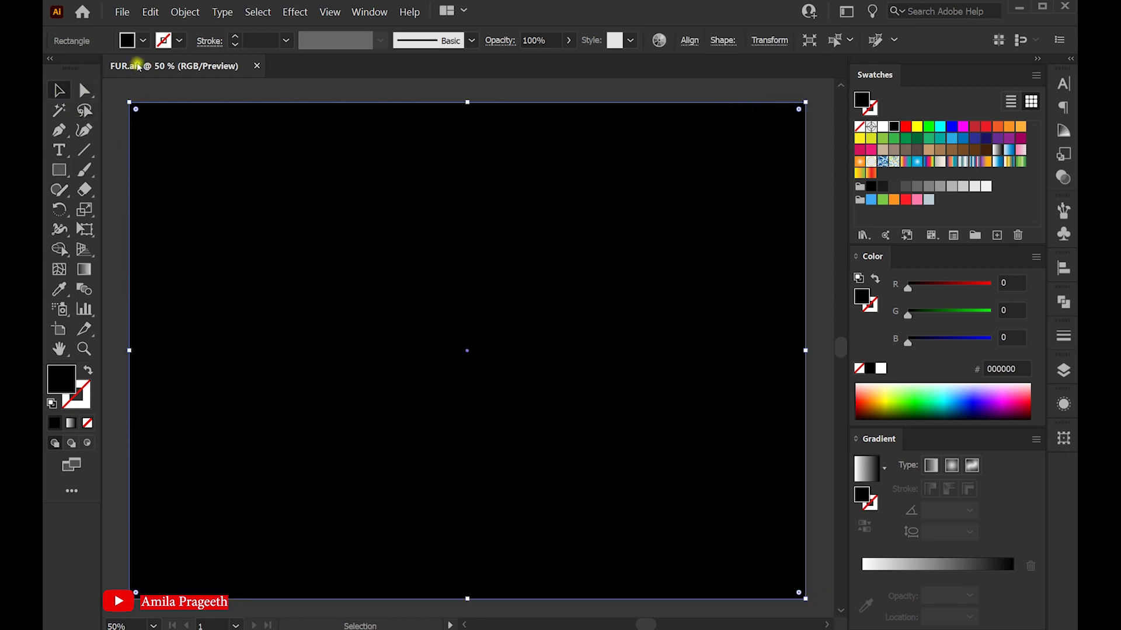
click(184, 12)
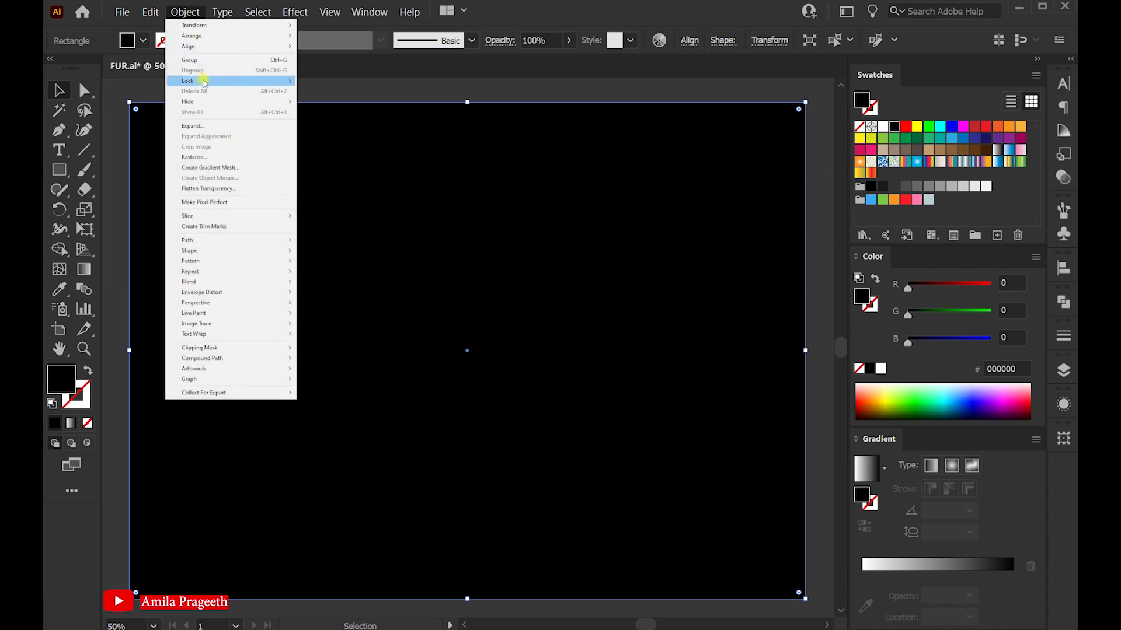
click(322, 82)
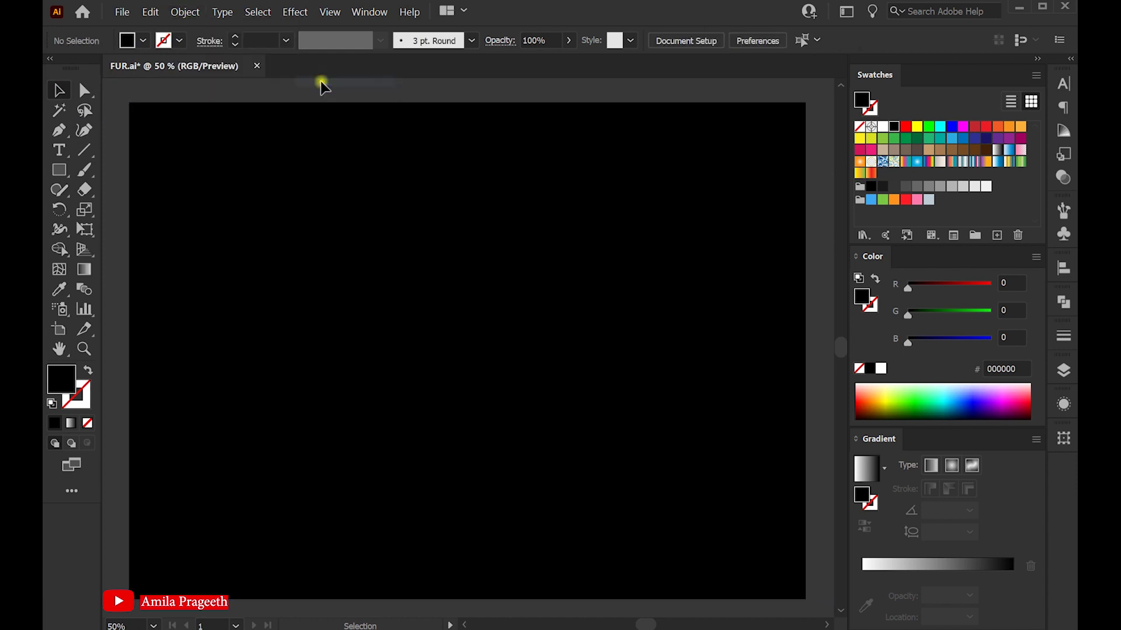
click(61, 151)
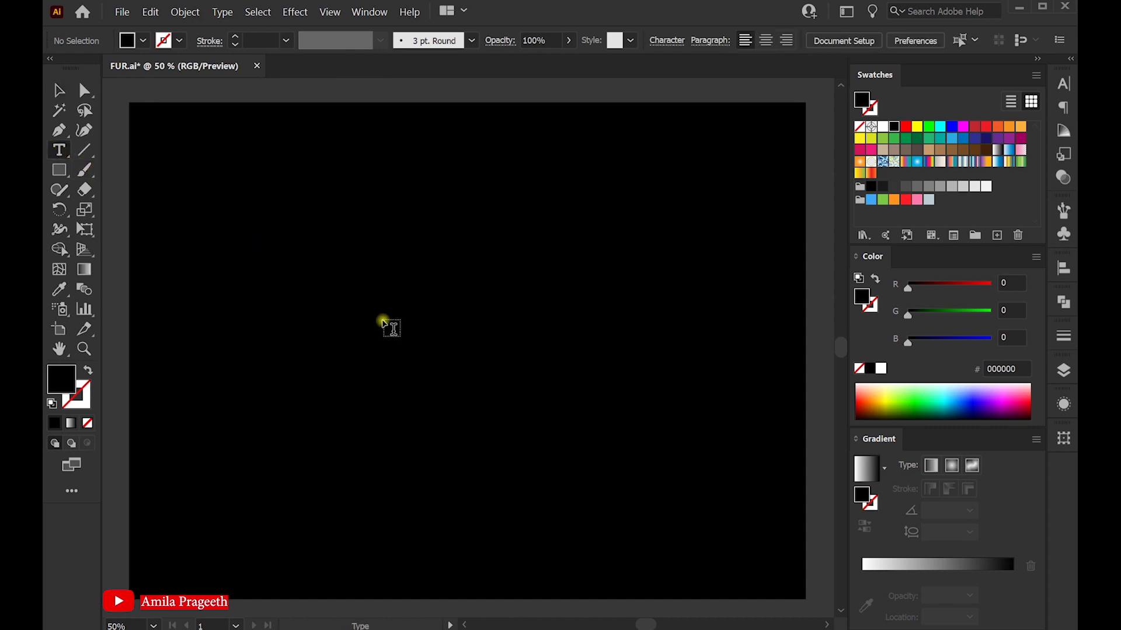
Step: Place a COOL text object near the artboard centre, fill it white, and scale it up
click(406, 286)
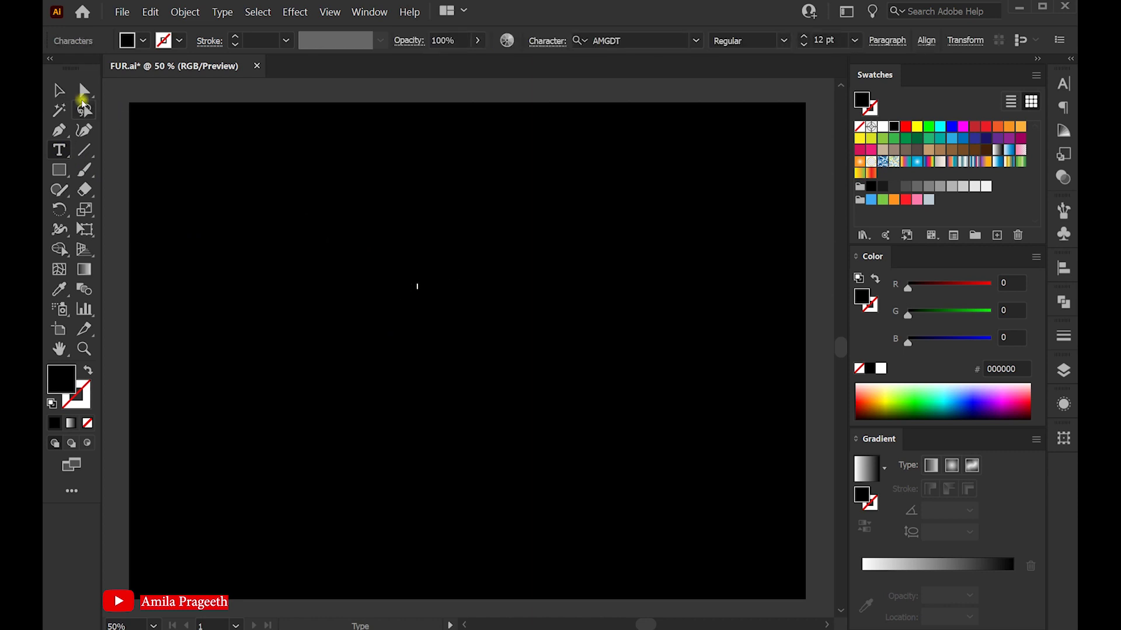
click(59, 90)
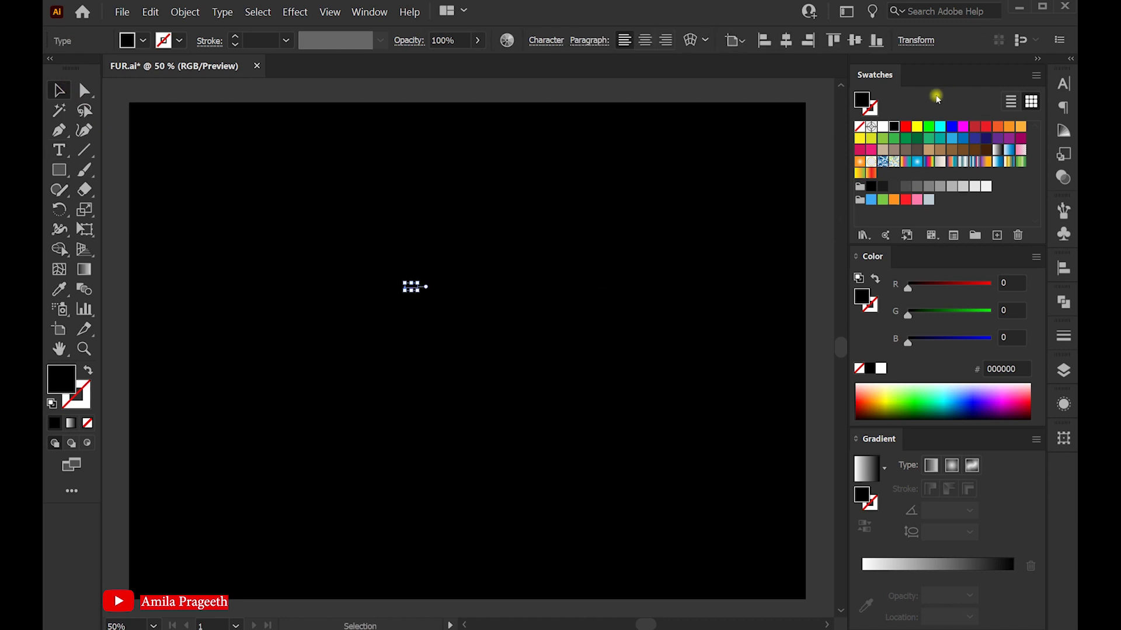
click(883, 126)
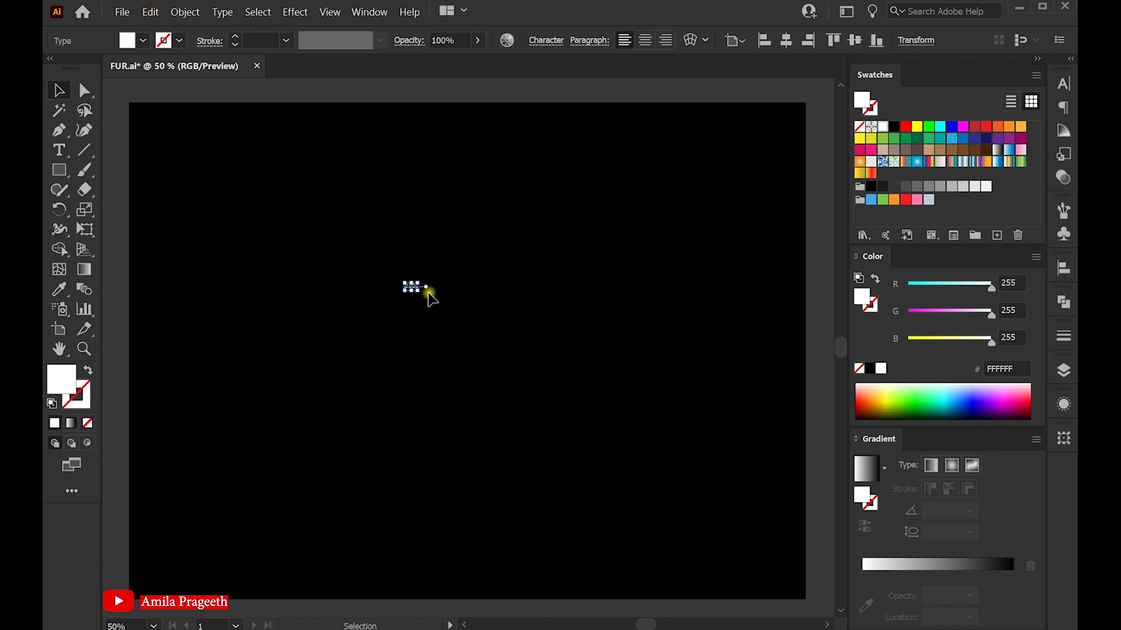
drag(420, 292, 672, 450)
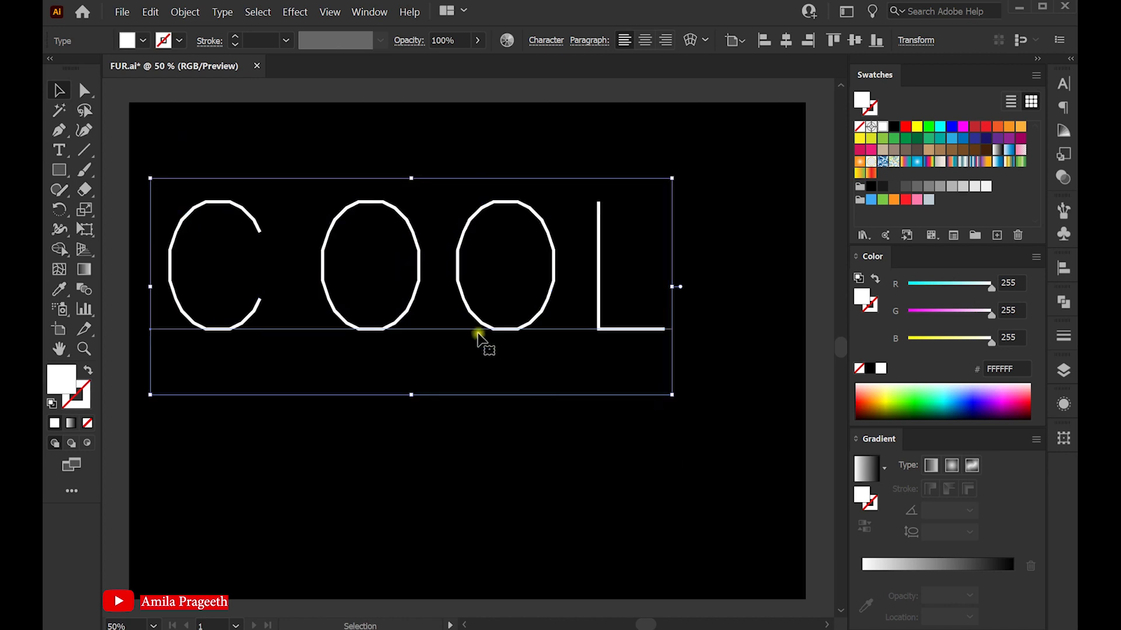
Step: Stretch and reposition the white COOL text until it spans most of the artboard
drag(421, 294, 489, 332)
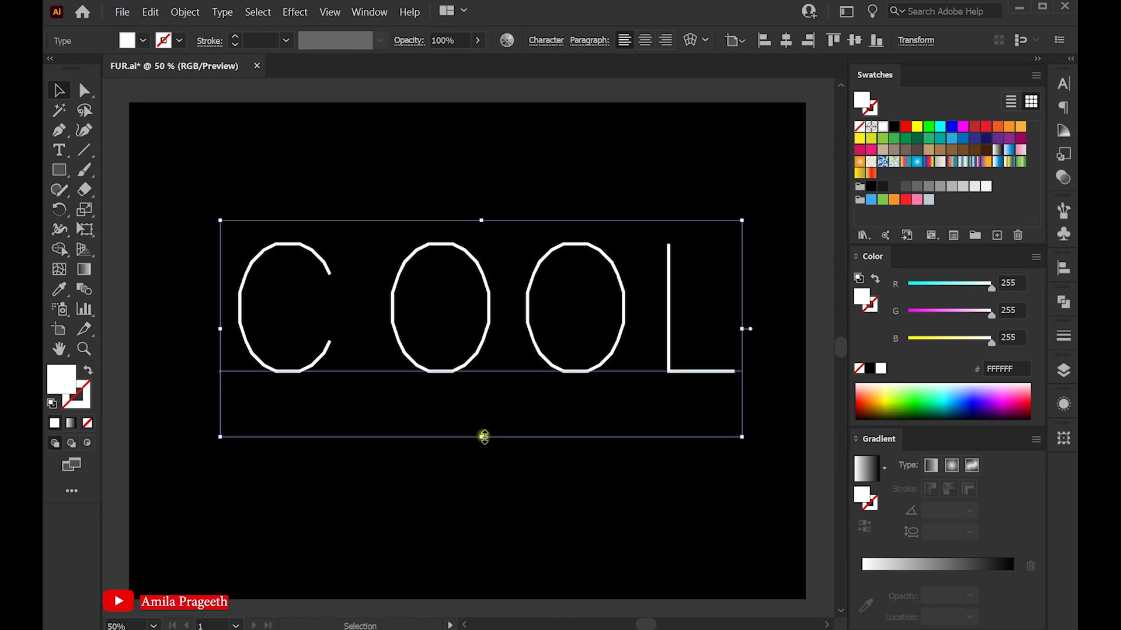
drag(482, 438, 483, 526)
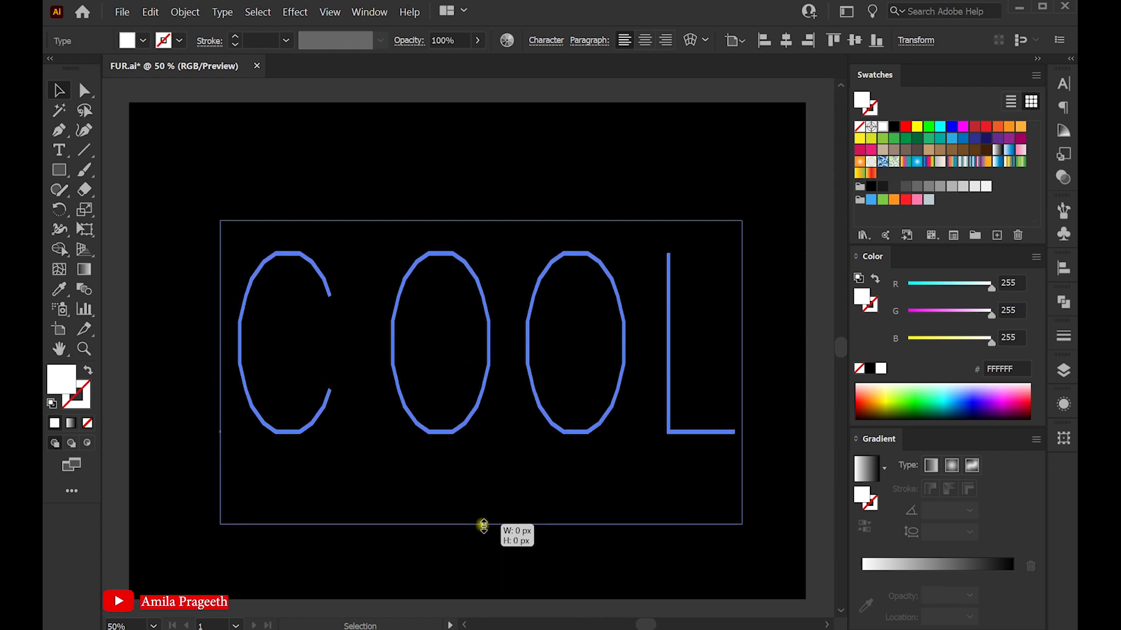
drag(483, 525, 484, 524)
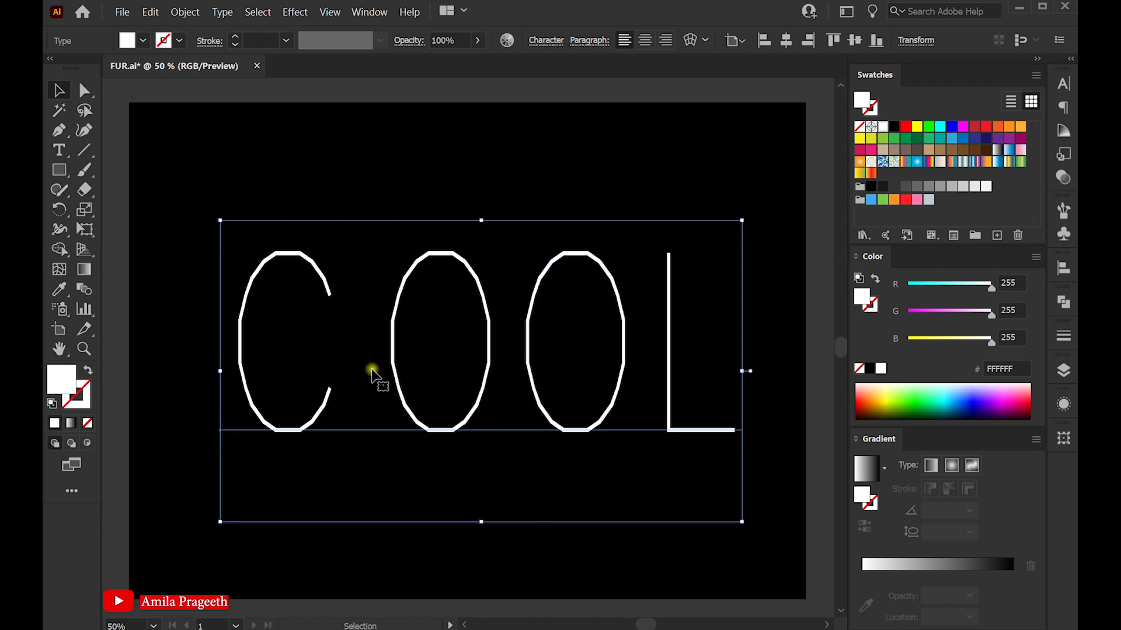
drag(487, 347, 490, 320)
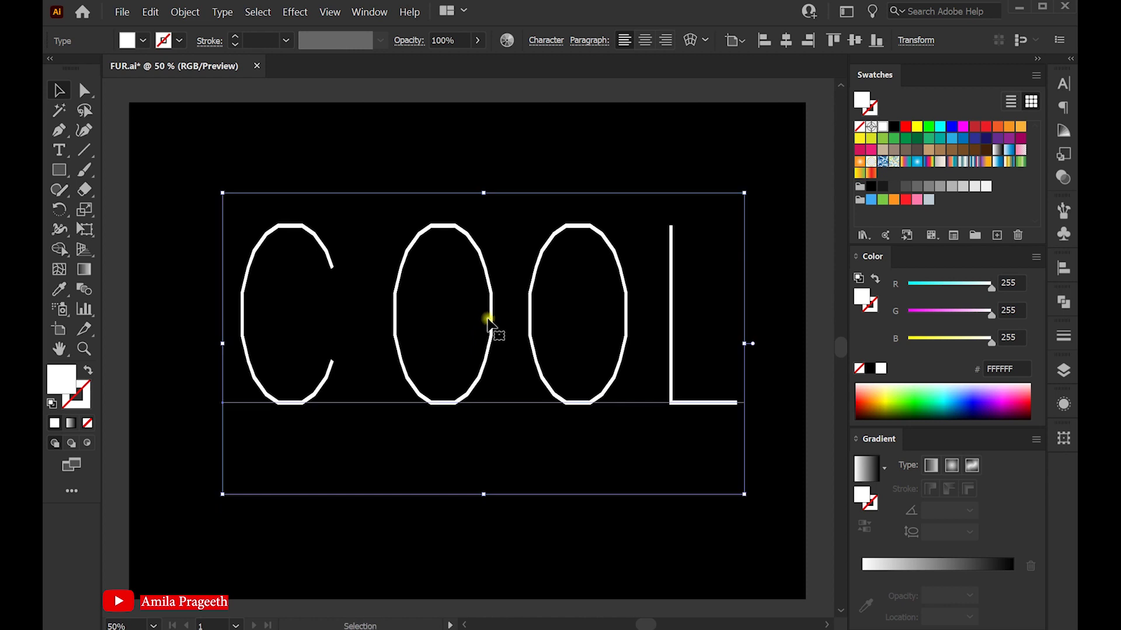
drag(224, 345, 205, 346)
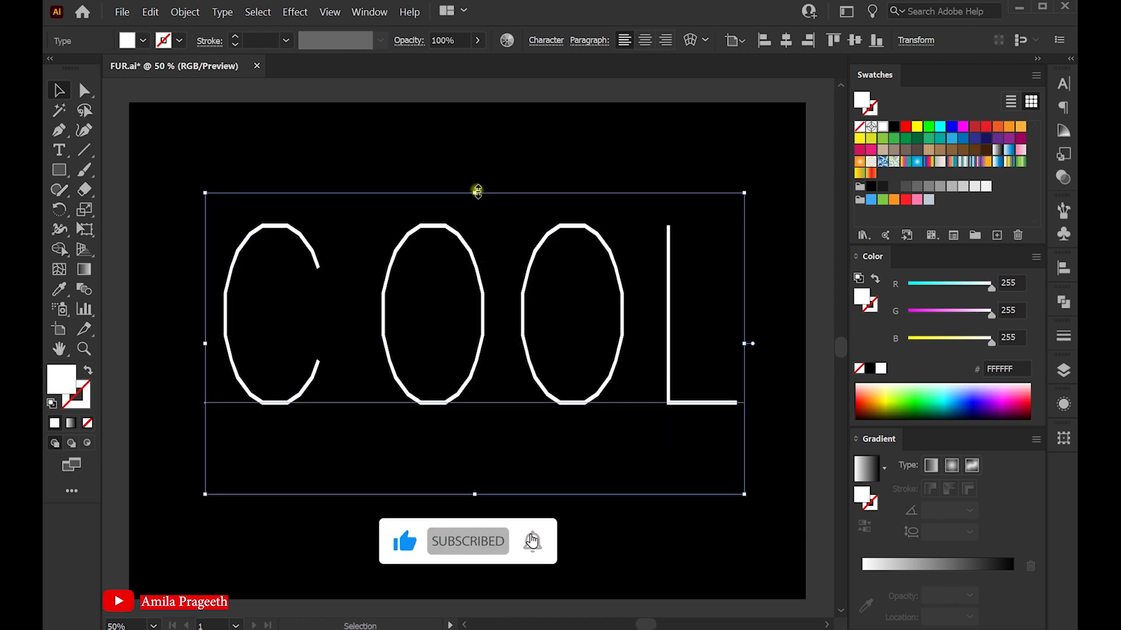
drag(475, 191, 475, 170)
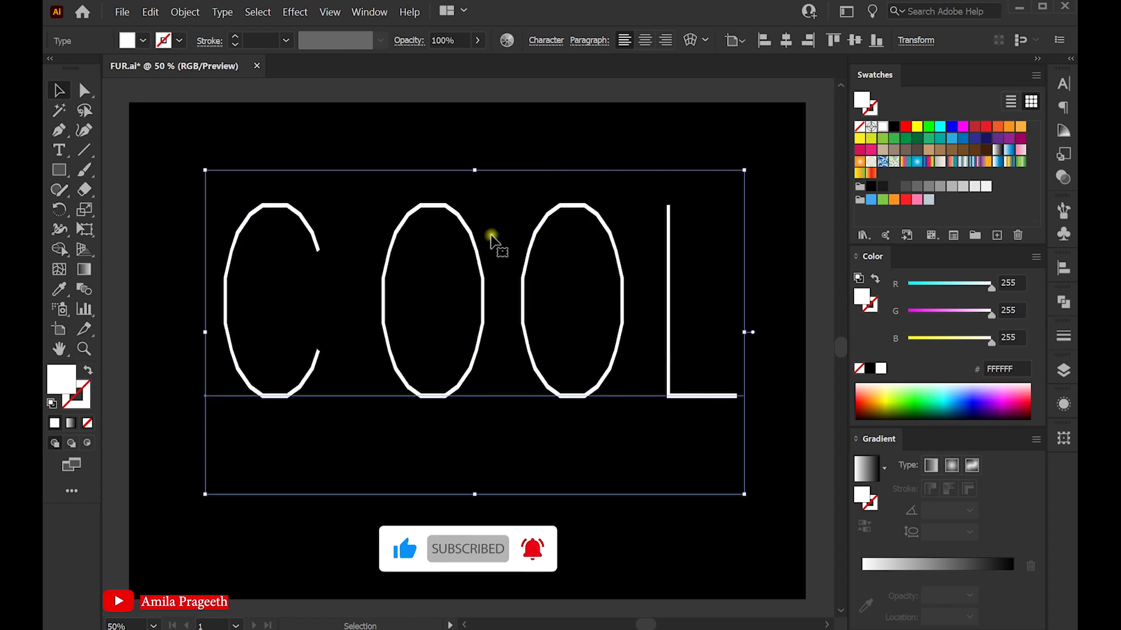
drag(521, 313, 527, 316)
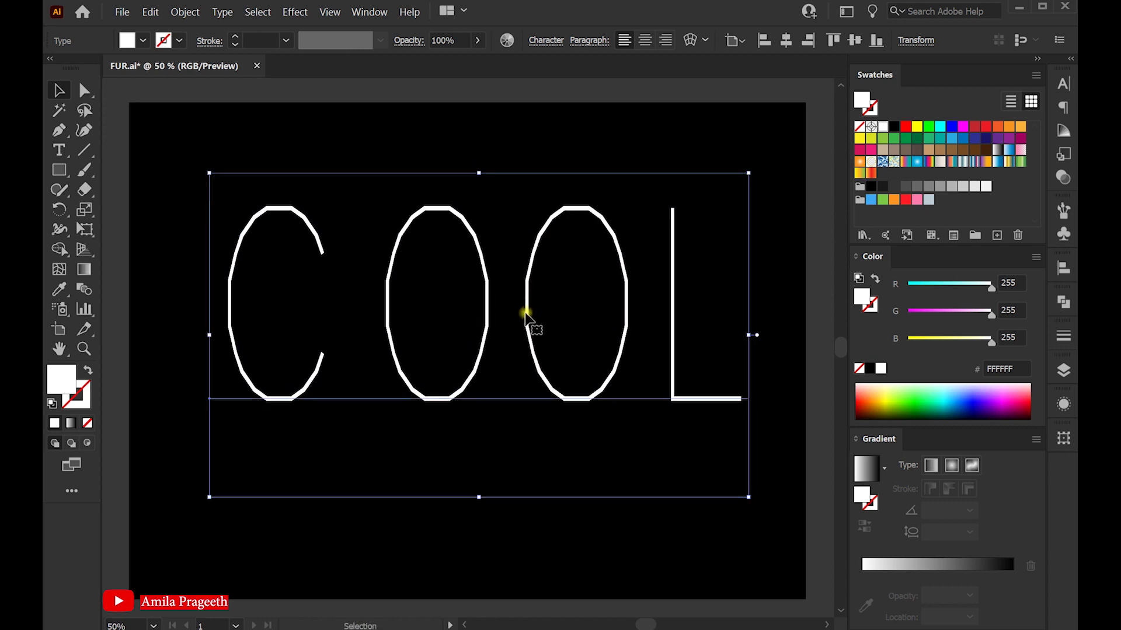
right_click(526, 311)
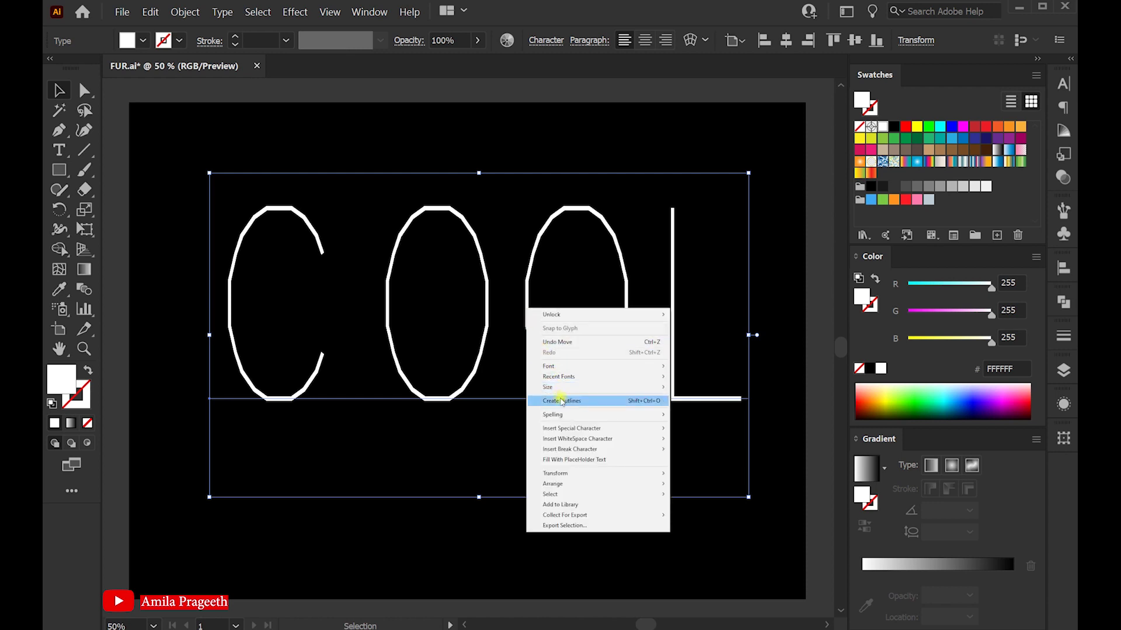
Step: Convert the COOL text to outlines and ungroup it into four separate letter shapes
click(561, 402)
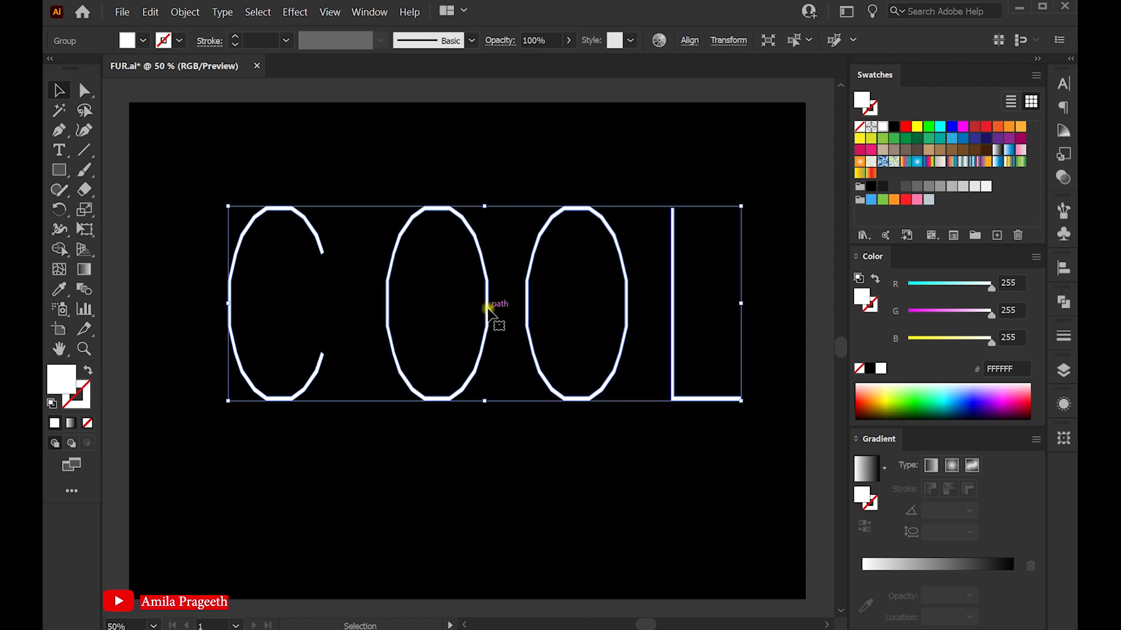
right_click(488, 311)
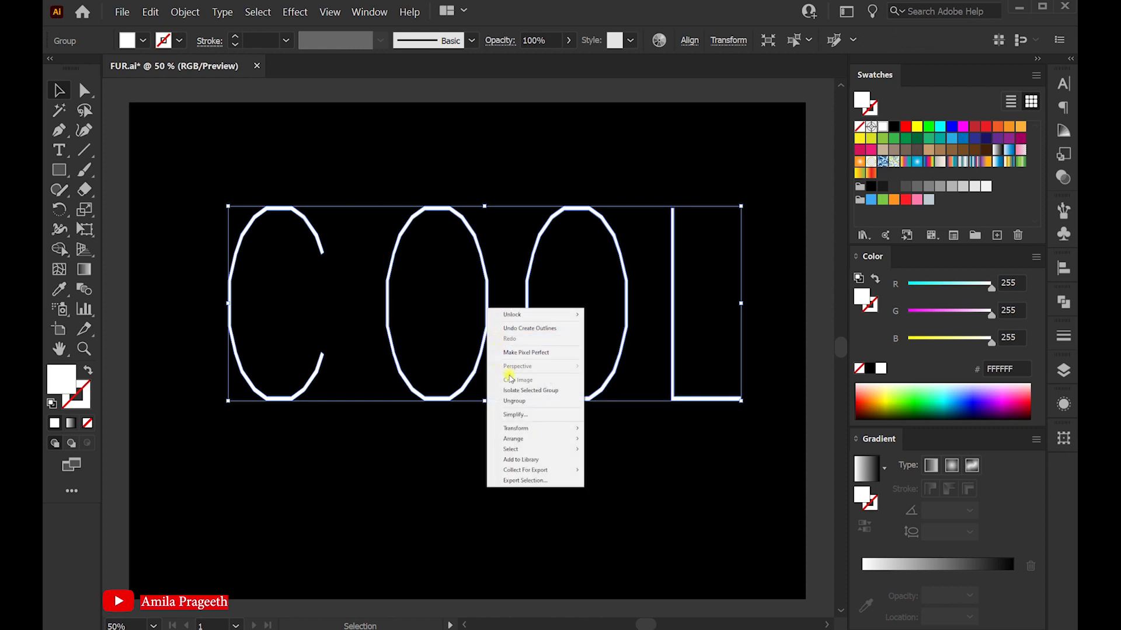
click(516, 402)
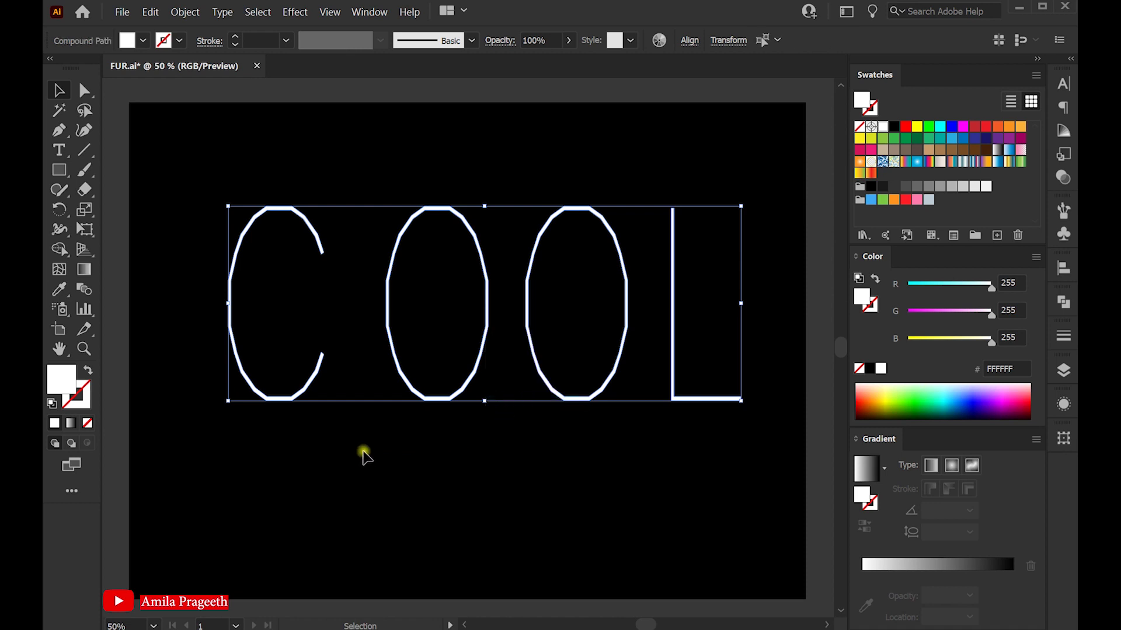
click(365, 457)
mouse_move(201, 186)
mouse_down()
mouse_move(262, 272)
mouse_move(334, 419)
mouse_up()
Step: Merge the letter C into a single outline path with the Shape Builder
drag(395, 175, 461, 411)
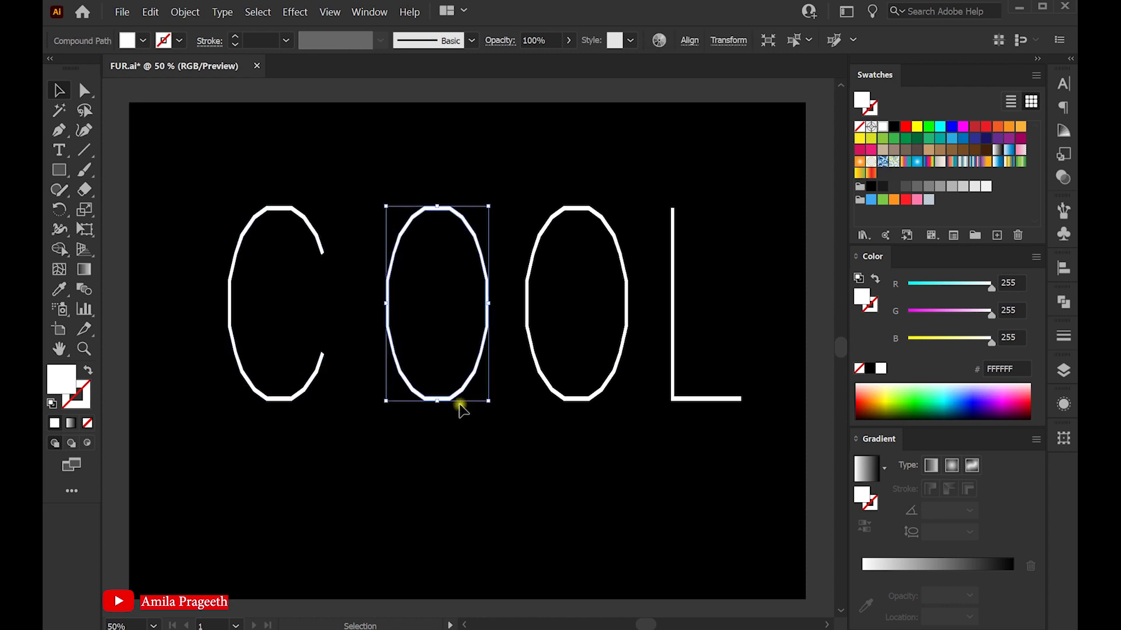
drag(539, 195, 600, 440)
drag(658, 198, 717, 445)
click(233, 278)
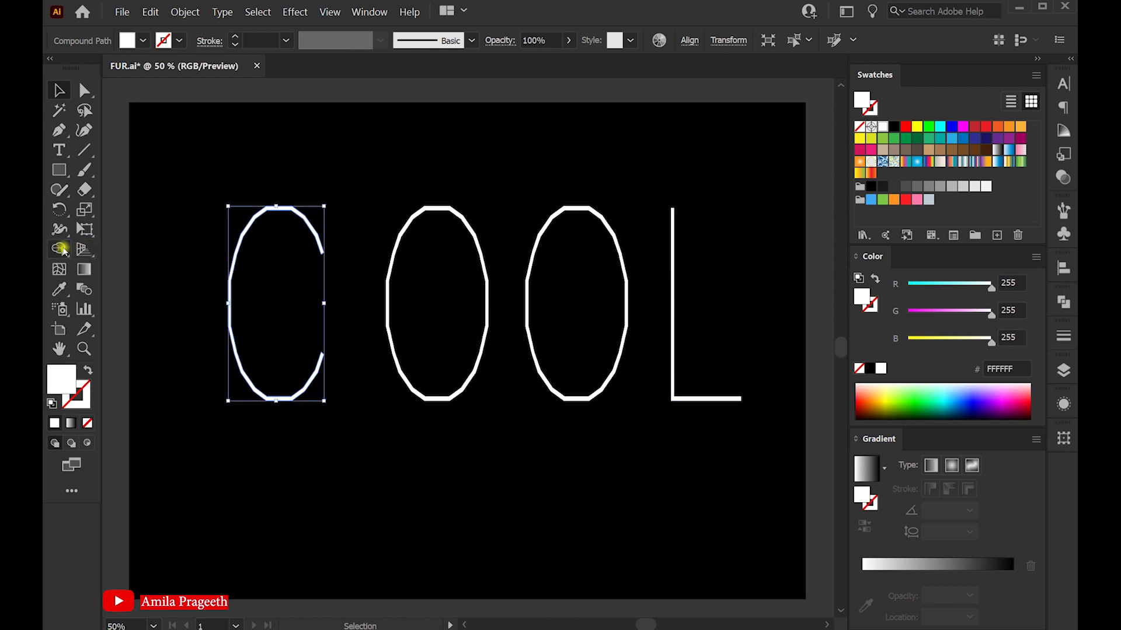
click(59, 249)
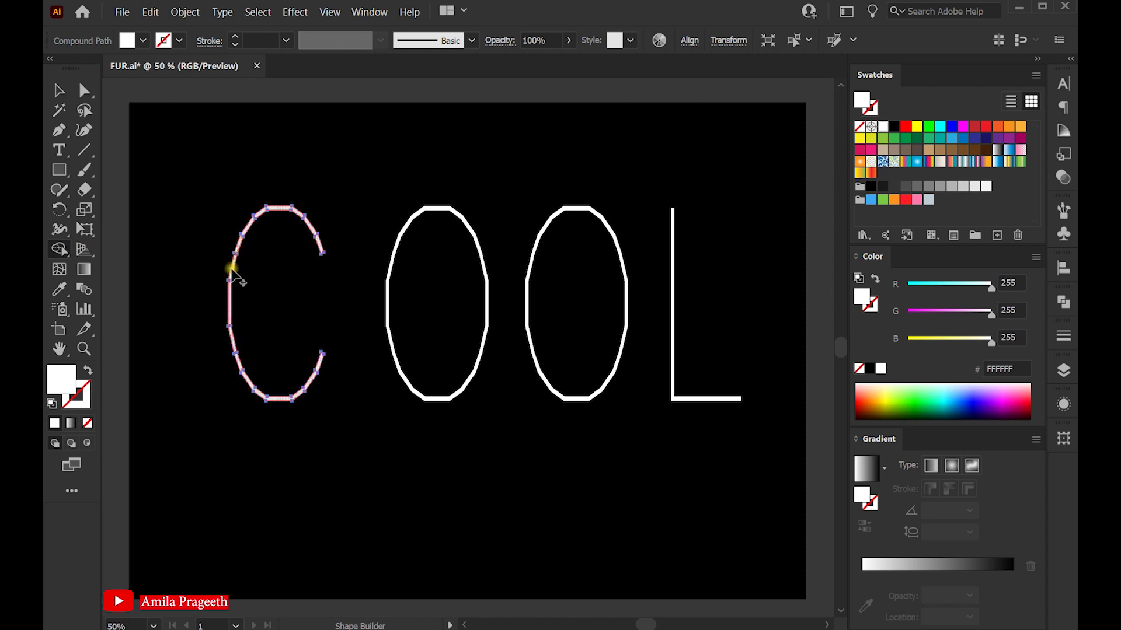
click(230, 272)
click(58, 91)
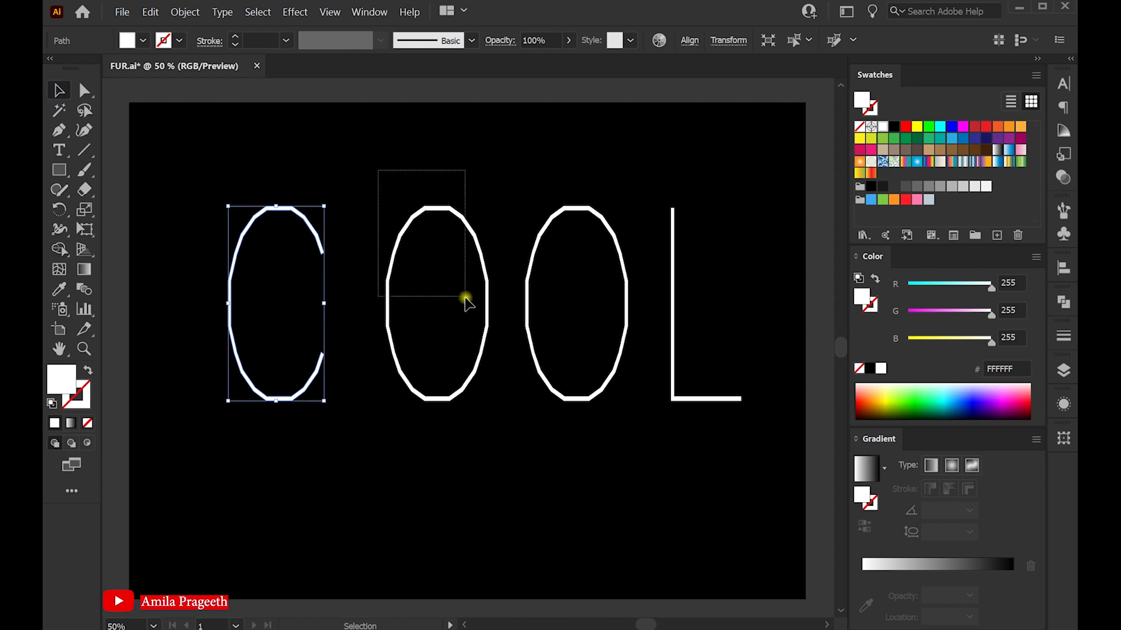
Step: Fill both O letters in as solid shapes with the Shape Builder
drag(392, 188, 464, 297)
click(59, 249)
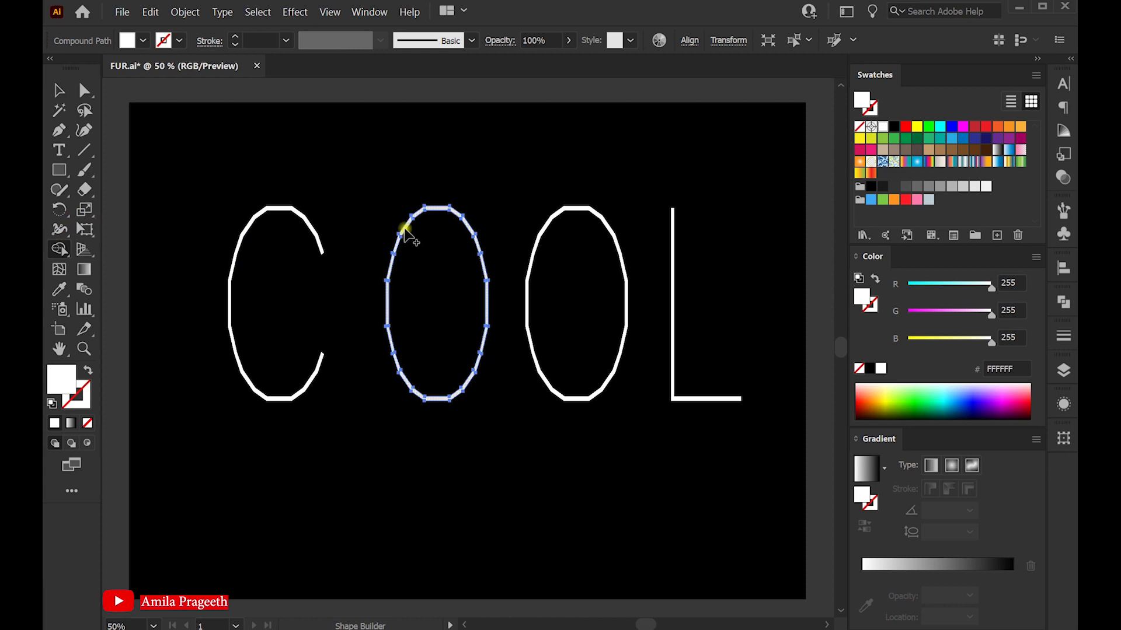
click(430, 279)
key(v)
drag(532, 185, 607, 327)
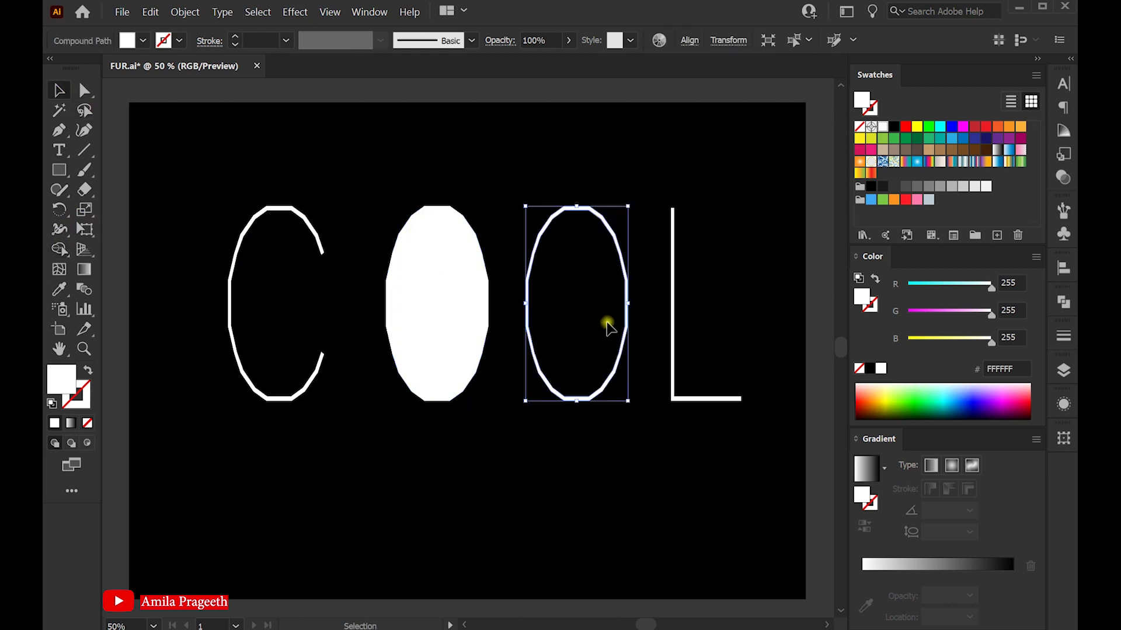
click(59, 249)
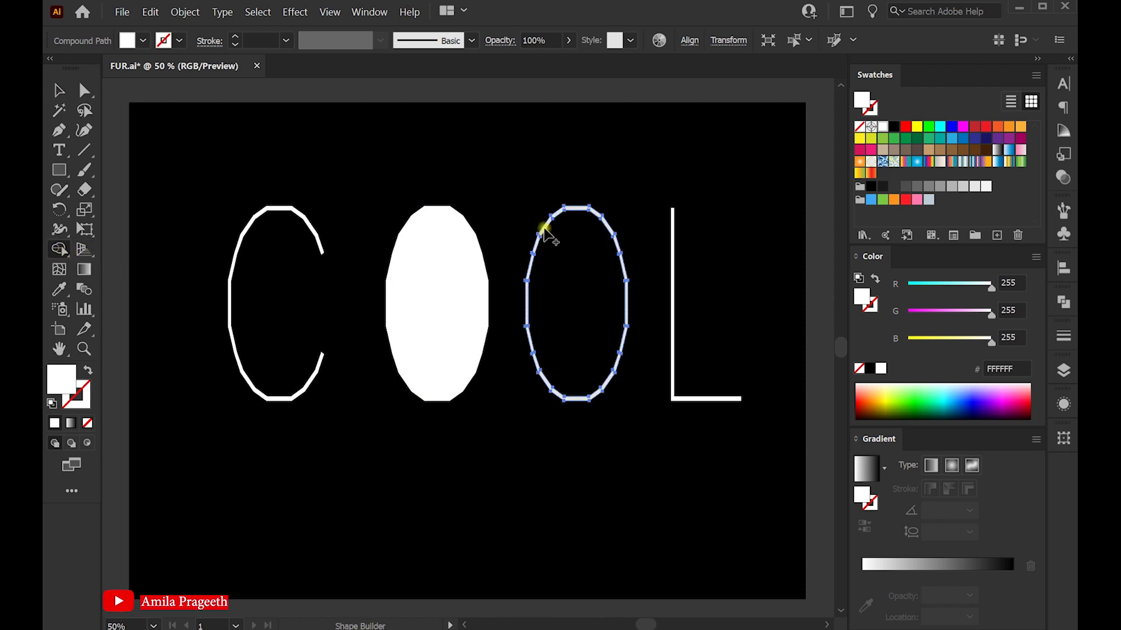
click(568, 292)
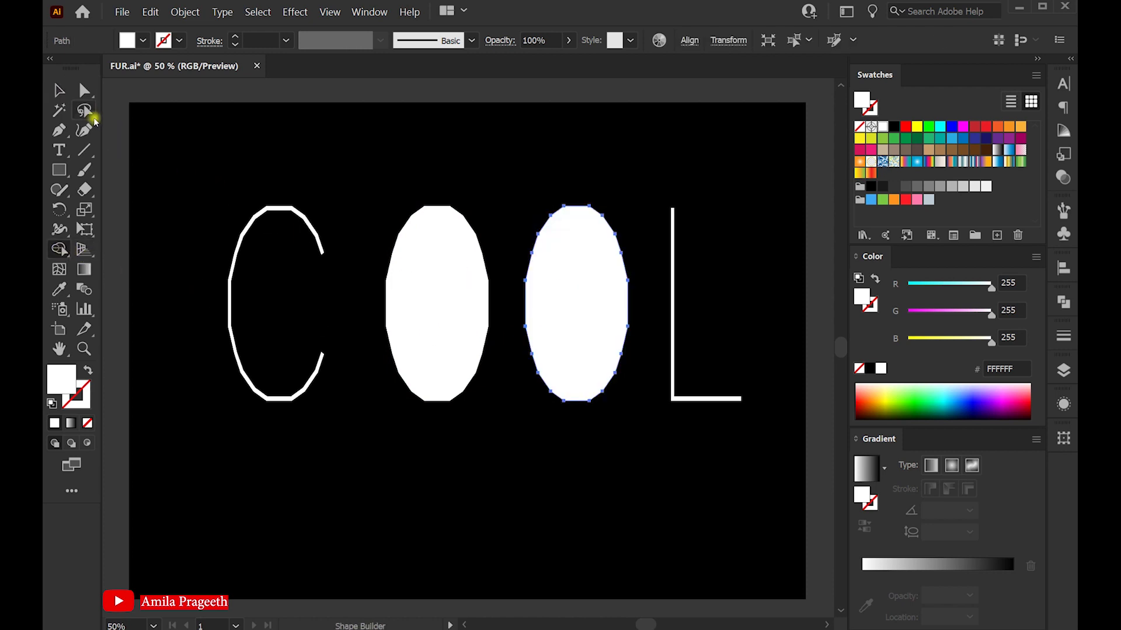
click(59, 90)
Step: Trim the rectangle outline into an L, then select all four letters
click(646, 178)
drag(653, 180, 749, 421)
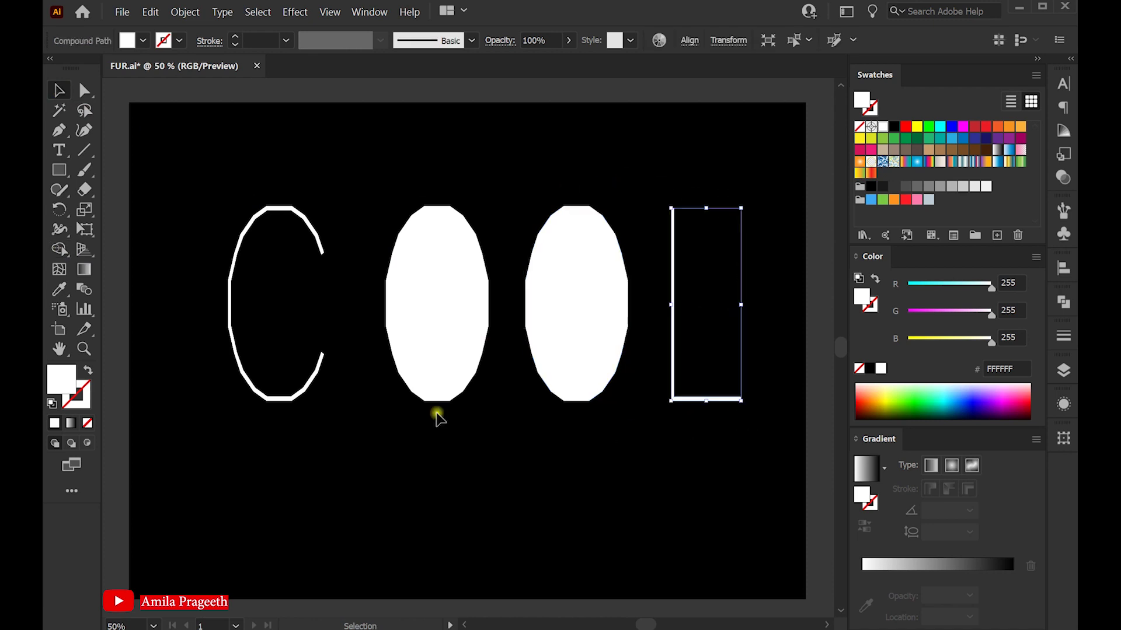
click(60, 249)
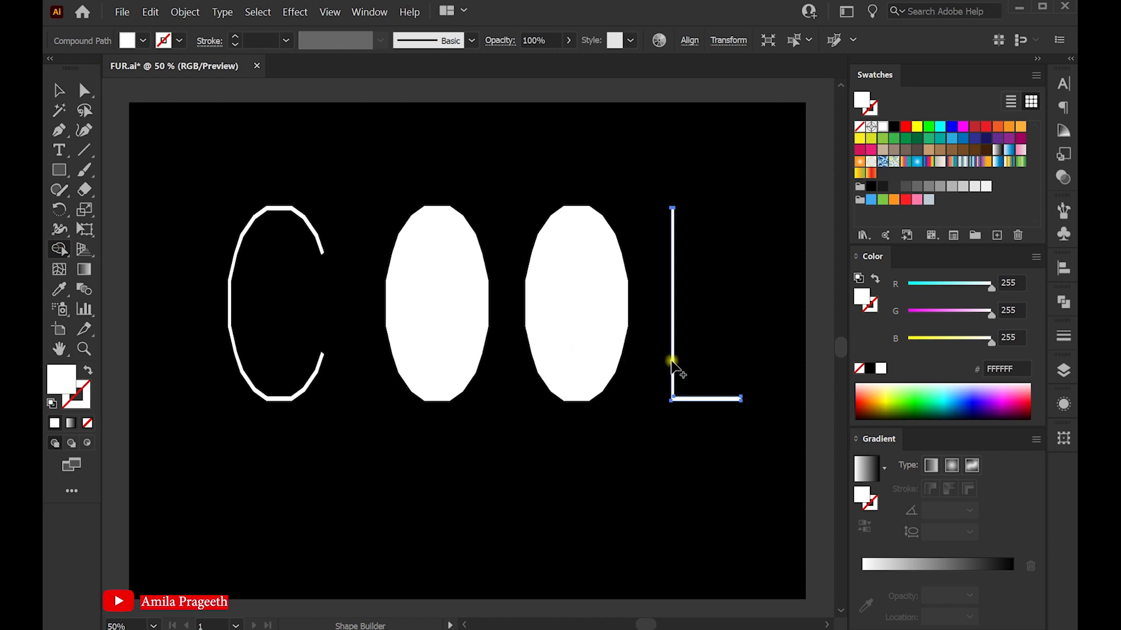
drag(685, 390, 684, 401)
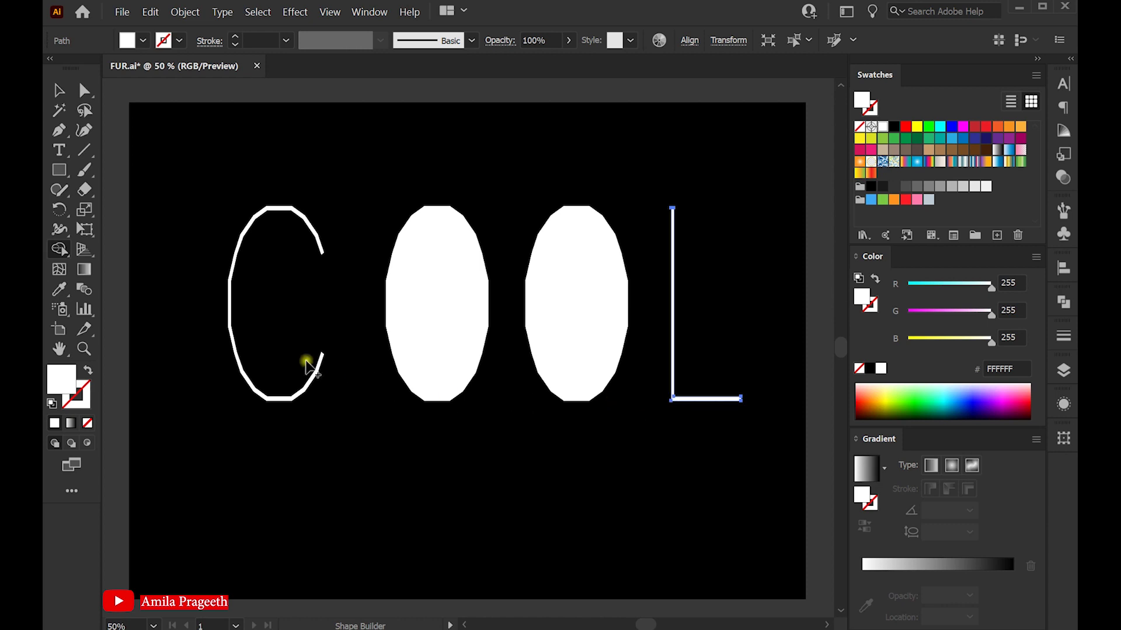
click(59, 89)
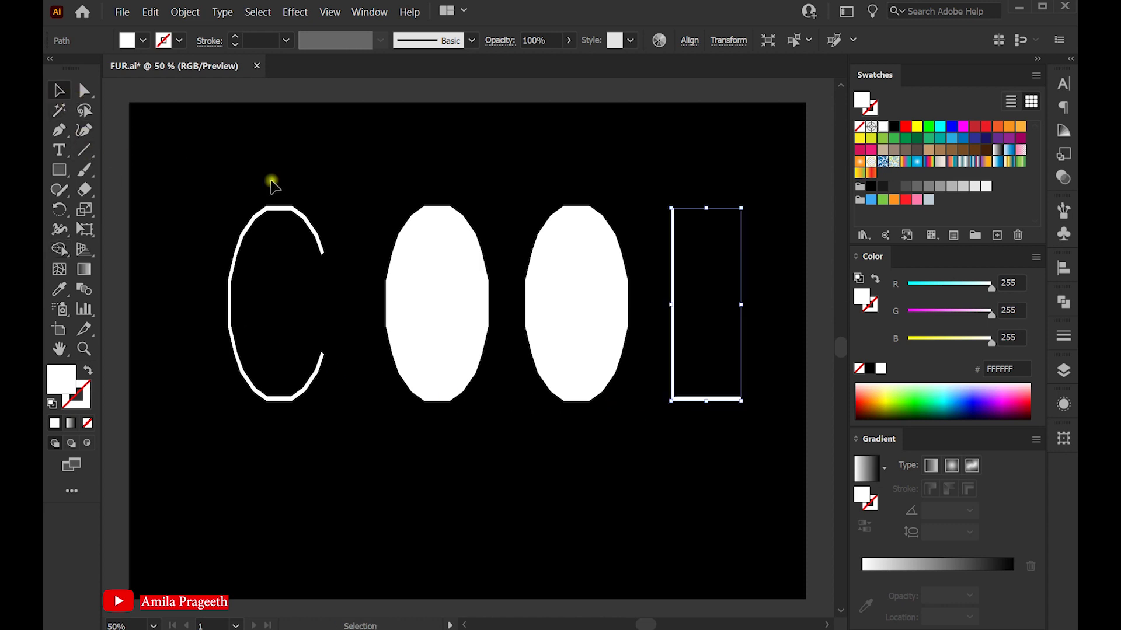
click(260, 167)
drag(216, 164, 739, 492)
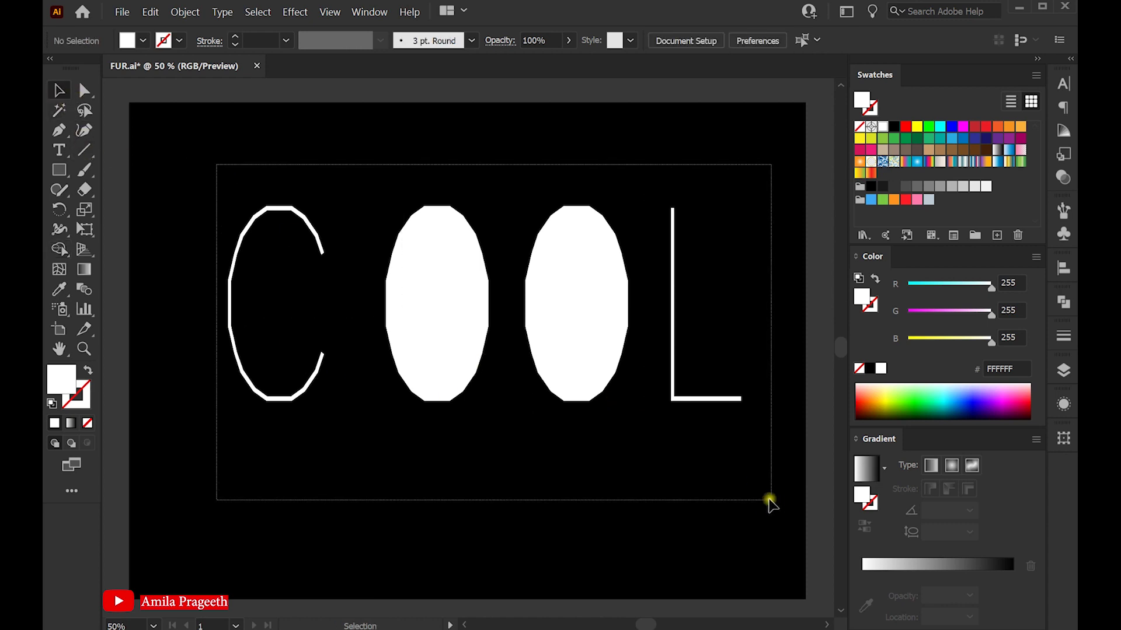
Step: Shift all four COOL letters lower and slightly left on the artboard
drag(580, 336, 588, 416)
mouse_move(445, 304)
mouse_down()
mouse_move(440, 341)
mouse_move(434, 327)
mouse_up()
click(418, 197)
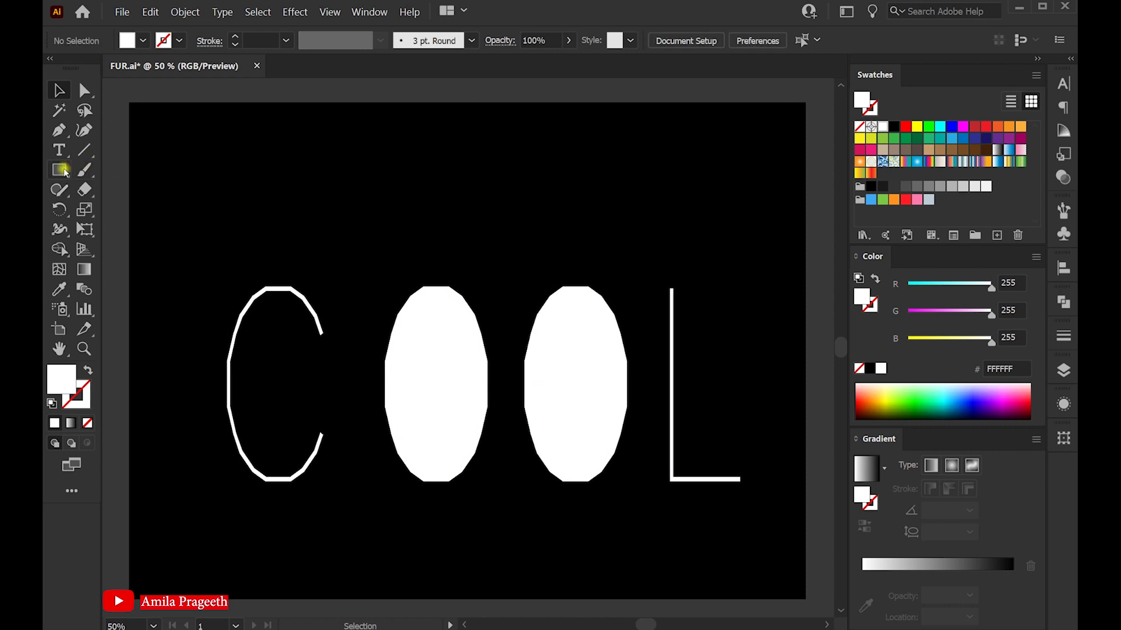
drag(59, 170, 131, 209)
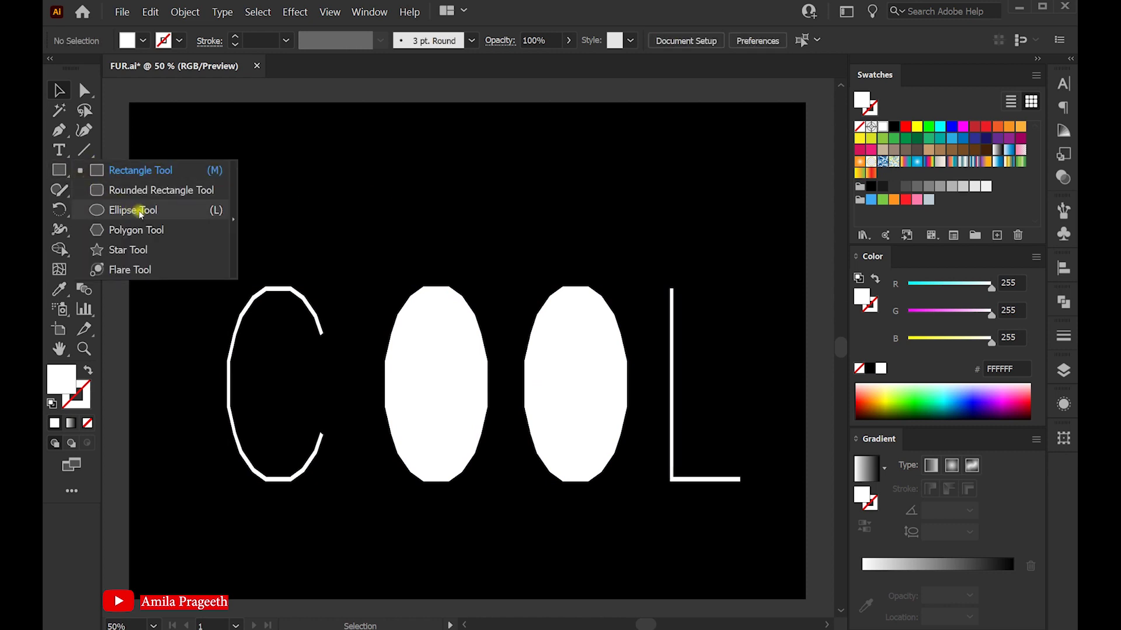
click(130, 209)
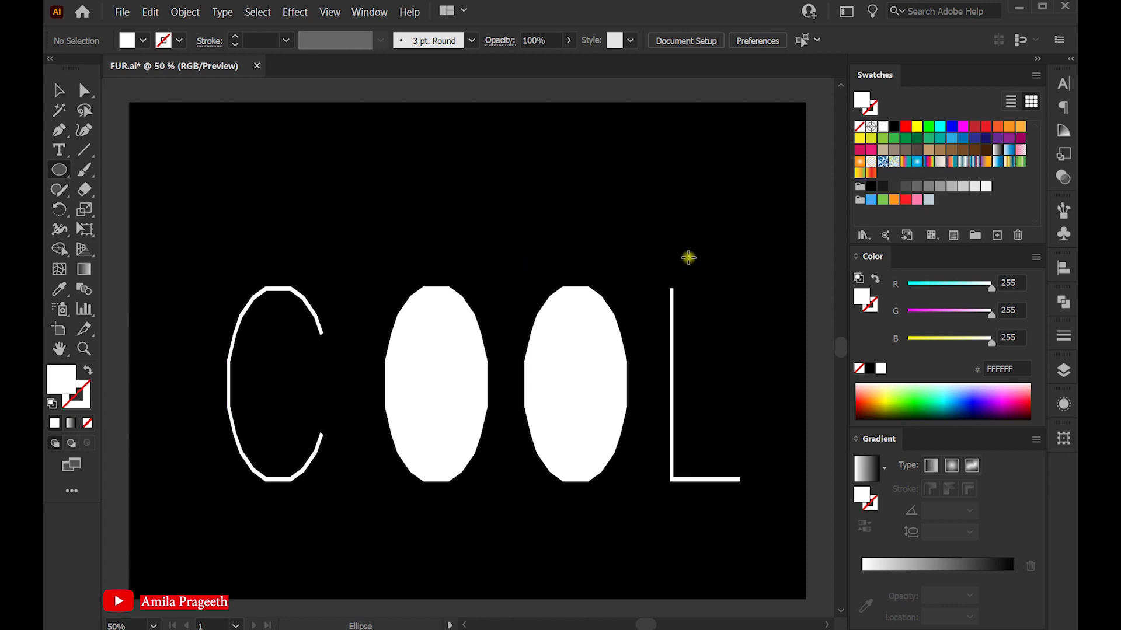
Step: Draw a small rainbow-gradient circle near the artboard's top-left corner
click(931, 163)
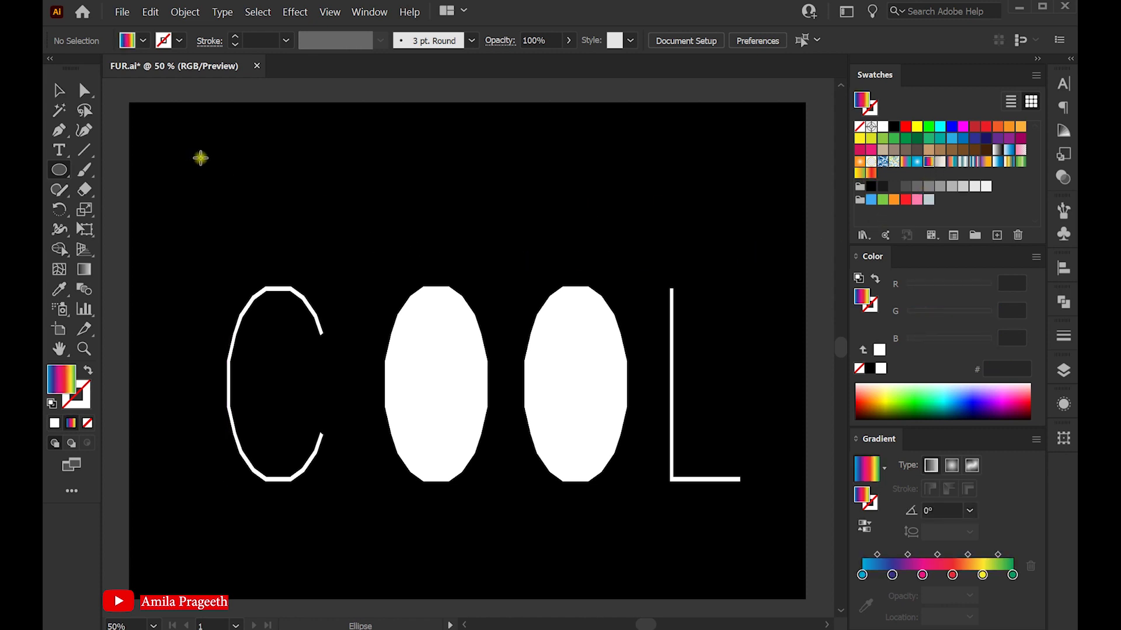
drag(205, 165, 245, 202)
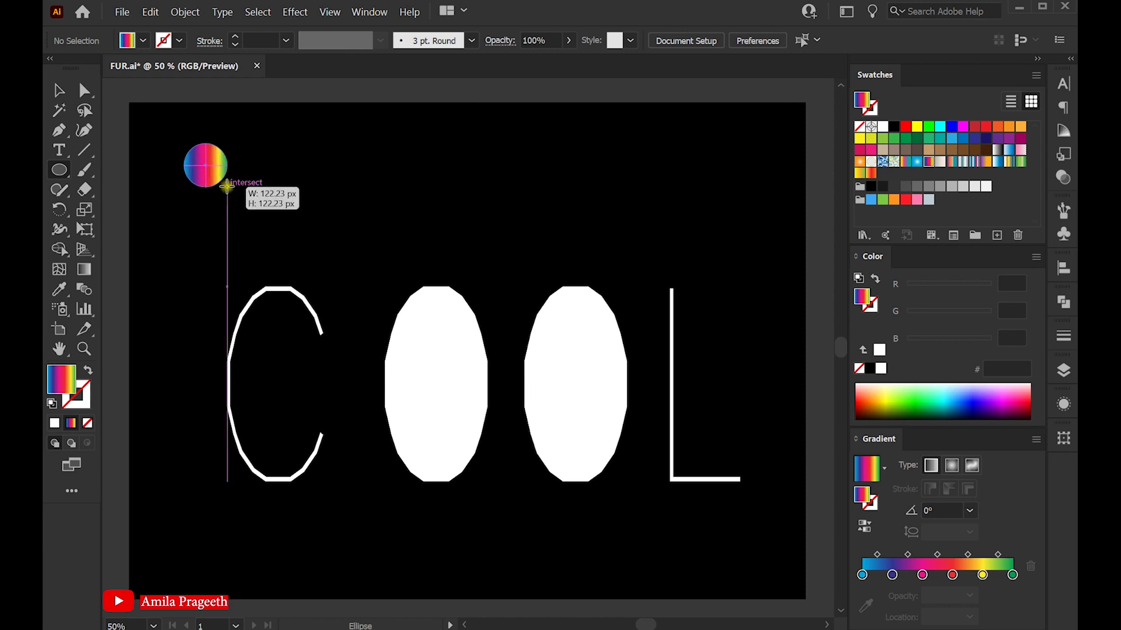
drag(246, 202, 246, 201)
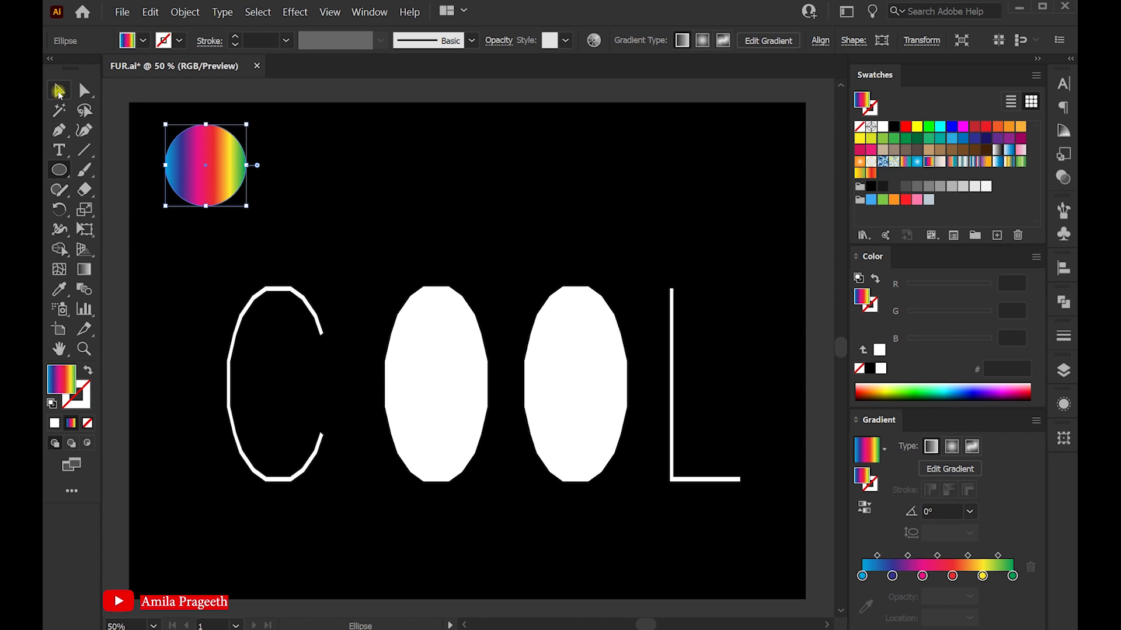
Step: Paste a copy of the circle in place, move it right at the same height, and select both
click(149, 13)
click(153, 62)
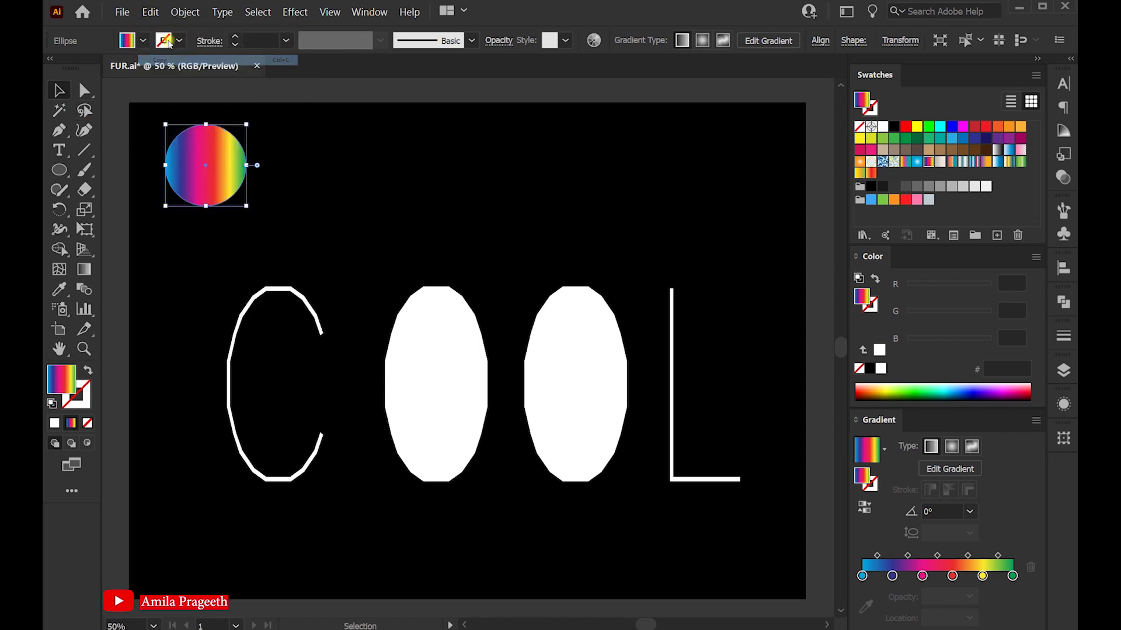
click(151, 14)
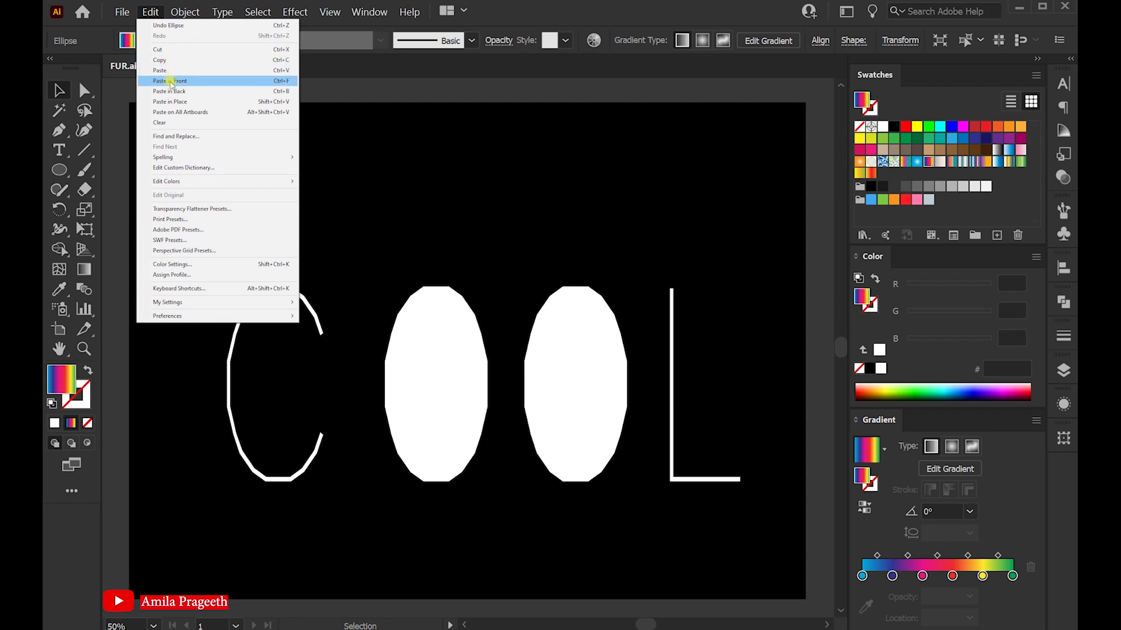
click(175, 102)
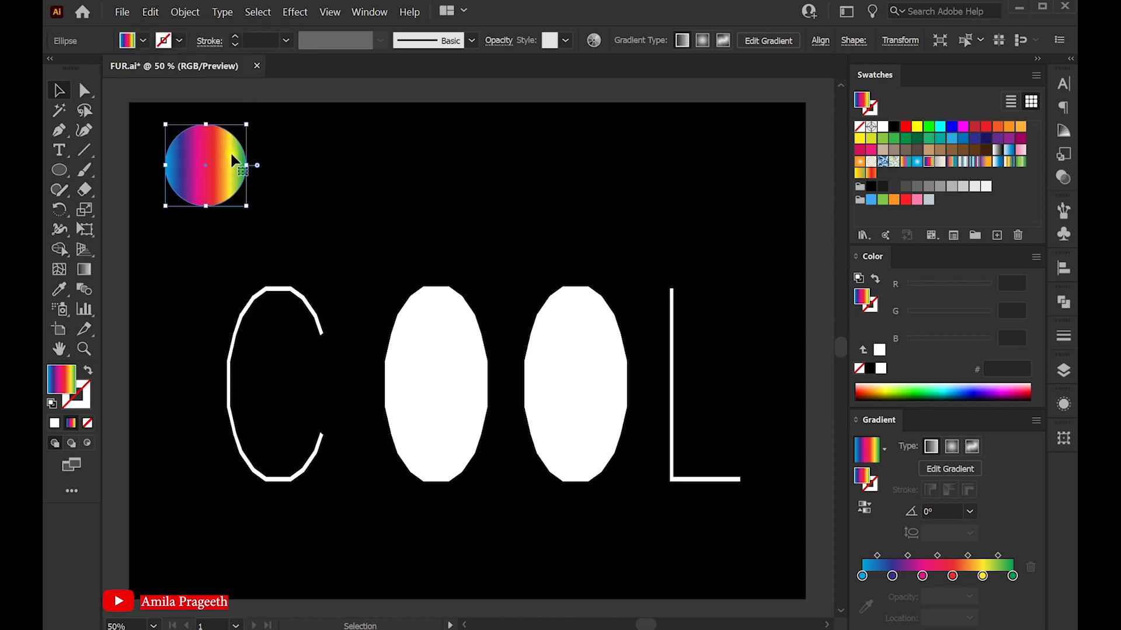
drag(225, 168, 545, 174)
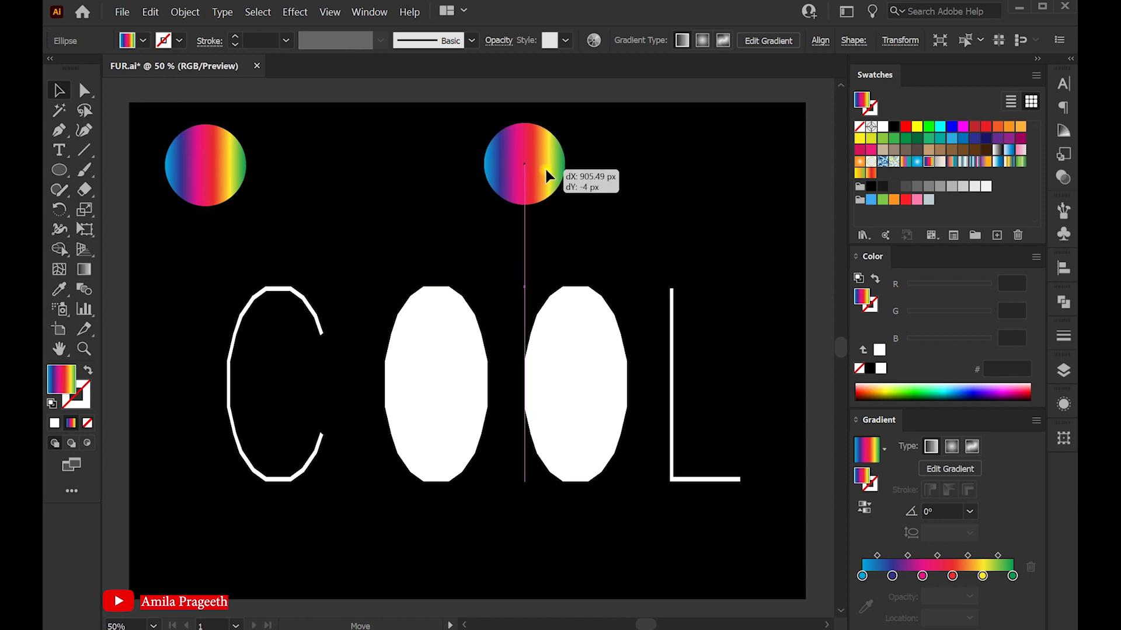
drag(544, 170, 544, 169)
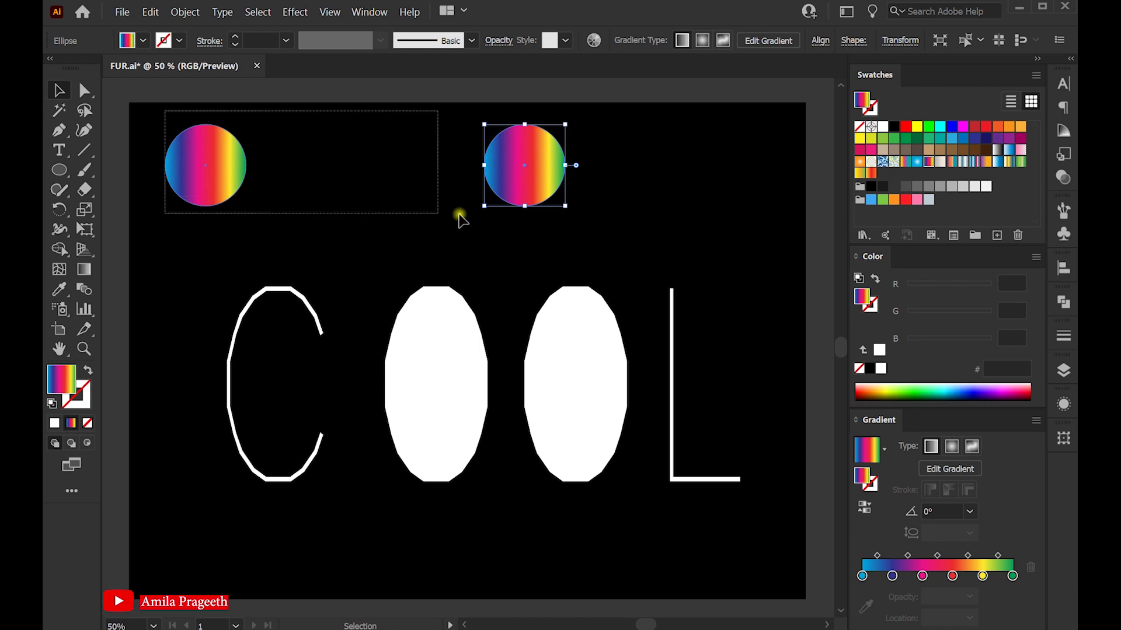
mouse_move(176, 120)
mouse_down()
mouse_move(572, 220)
mouse_move(525, 192)
mouse_up()
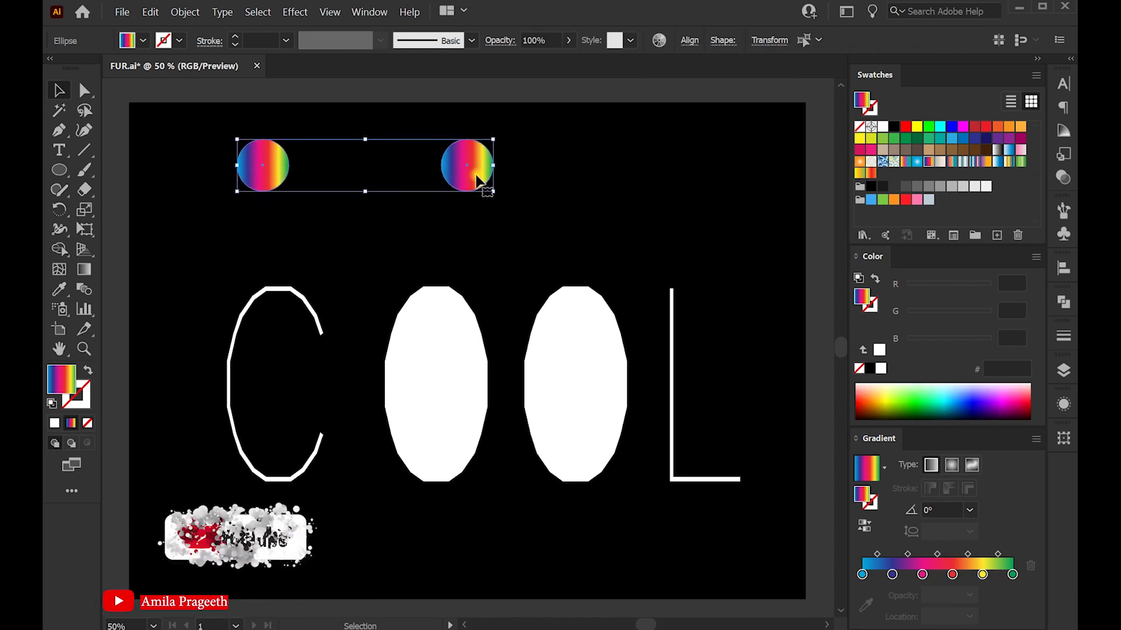
Step: Move the circles toward the top-left and set Blend Options to 200 specified steps
drag(464, 173, 420, 155)
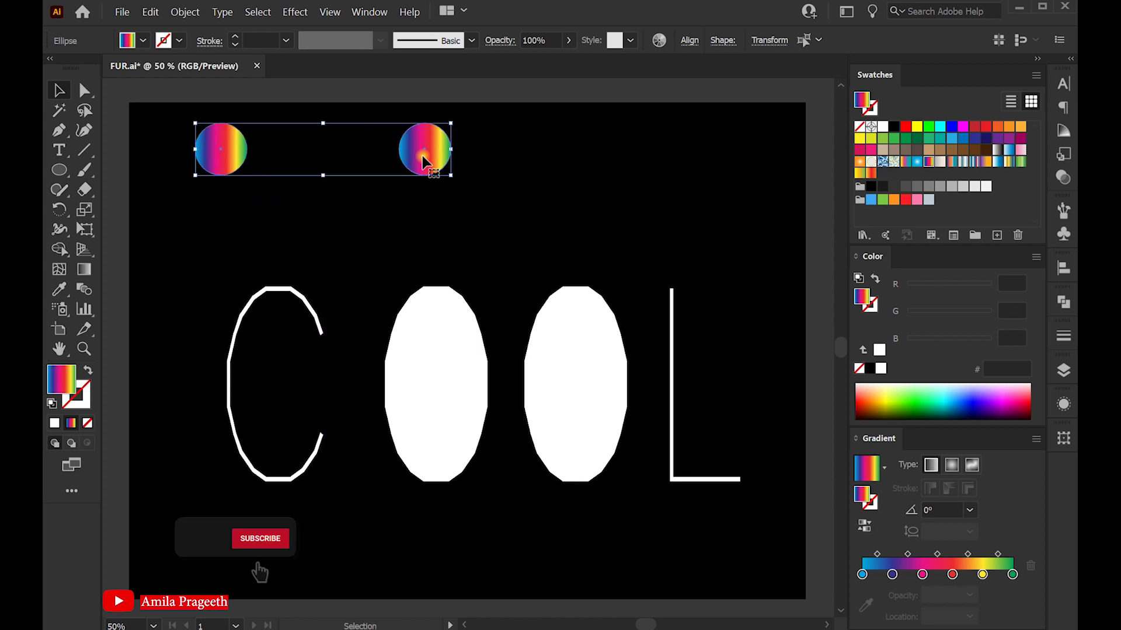
click(185, 12)
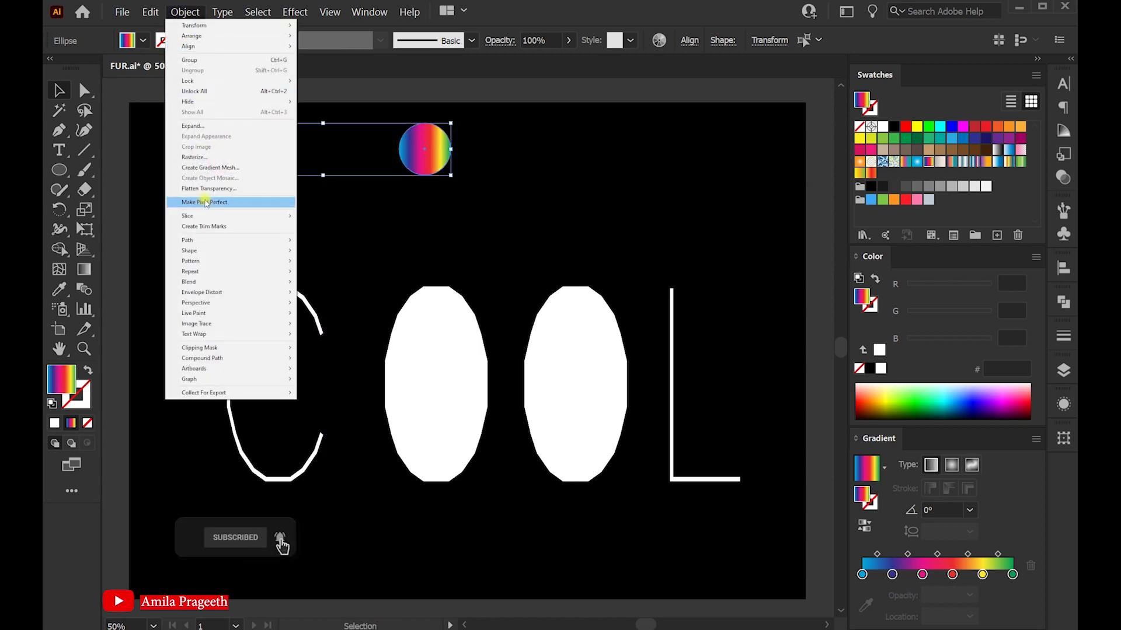
mouse_move(190, 282)
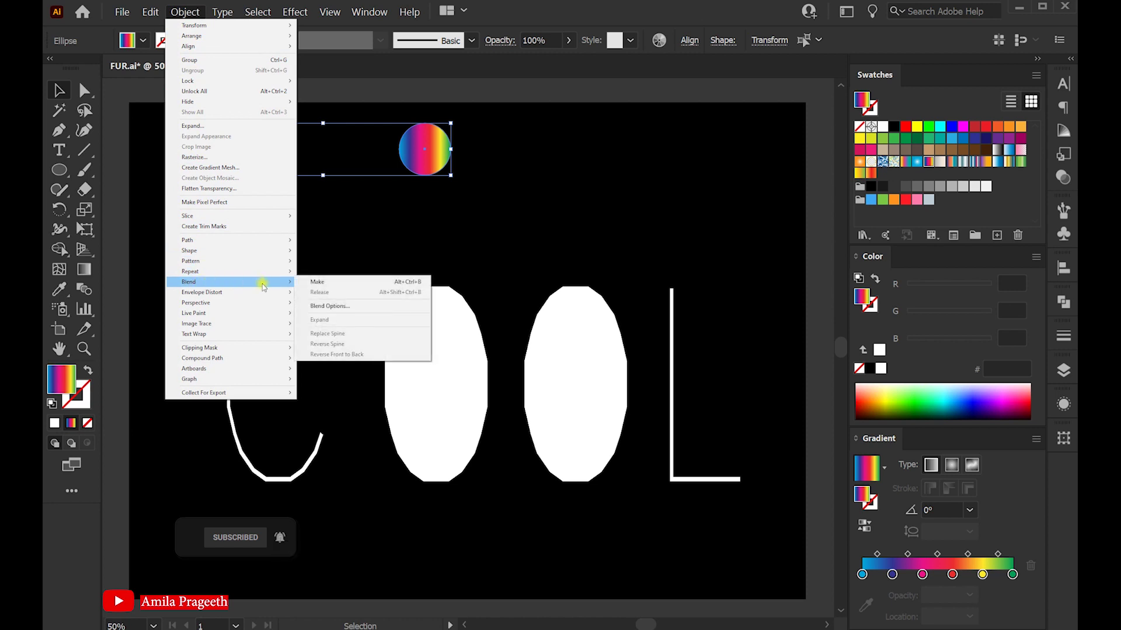
click(330, 306)
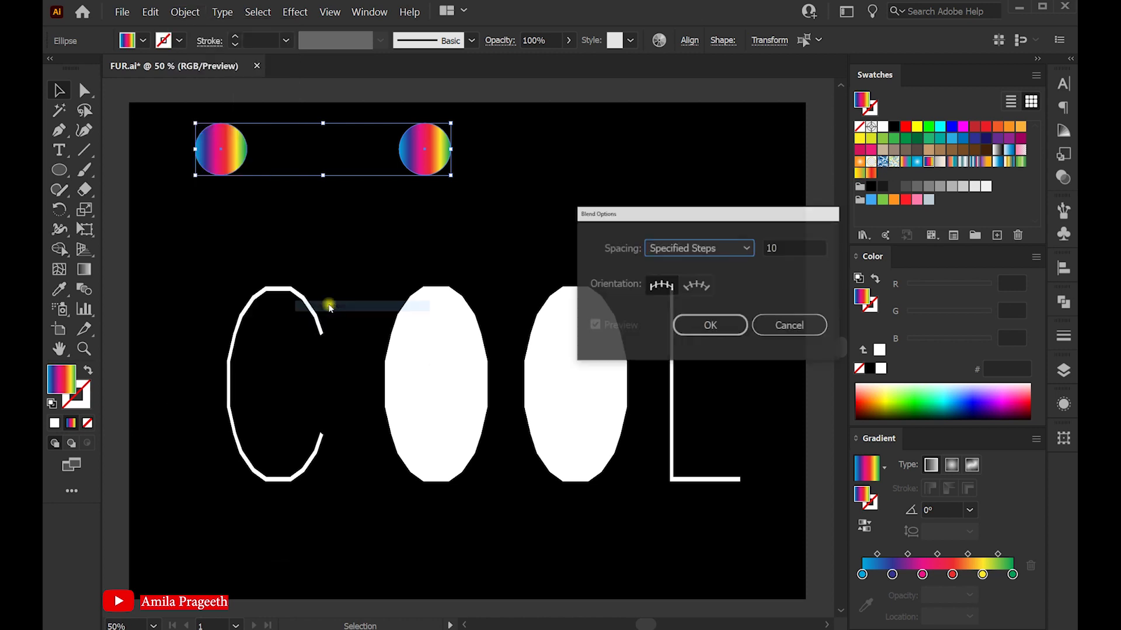
drag(668, 218, 597, 132)
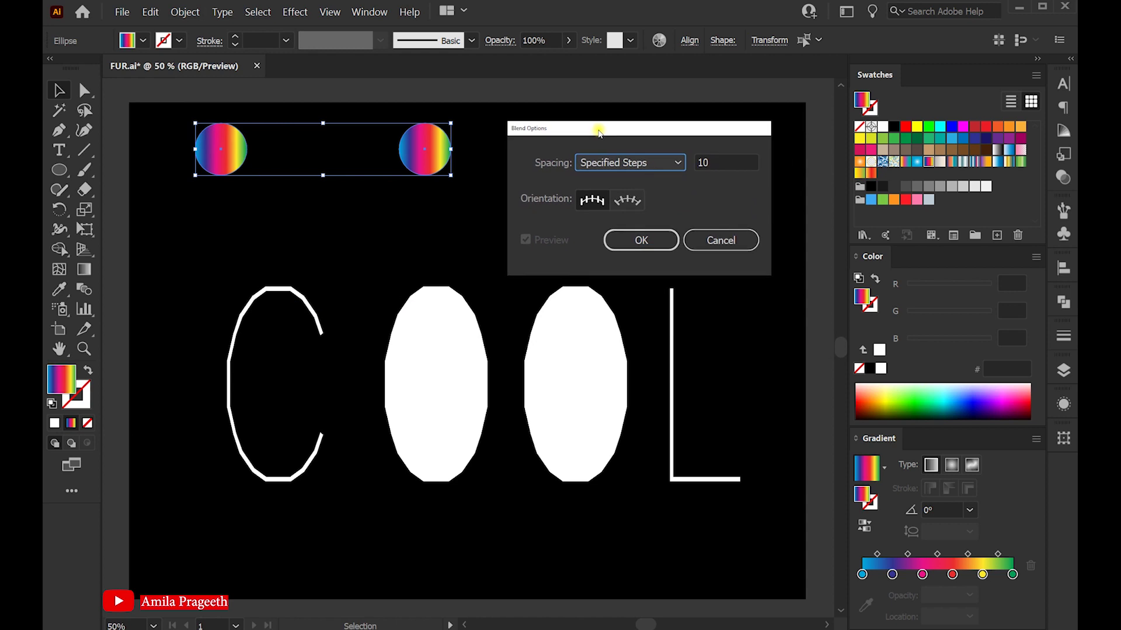
click(677, 166)
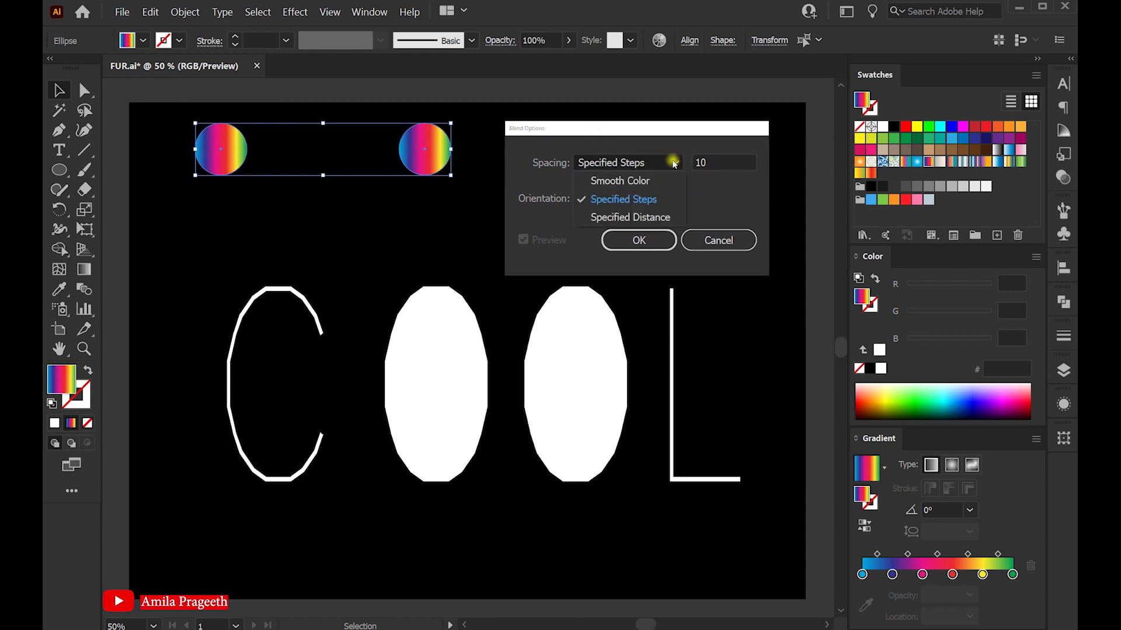
click(639, 201)
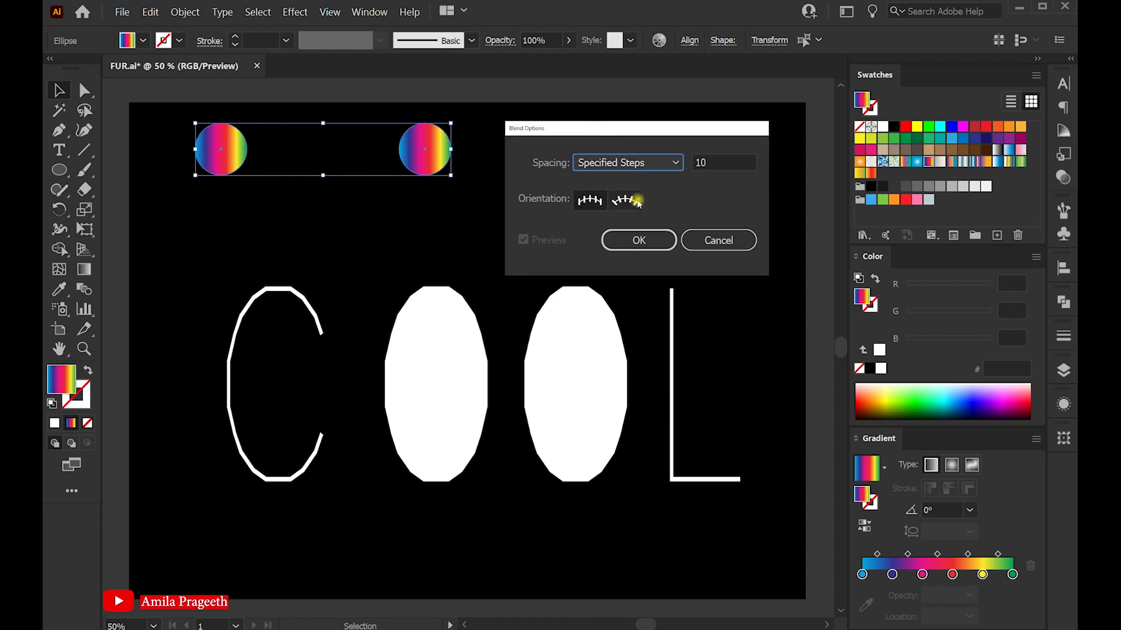
click(592, 202)
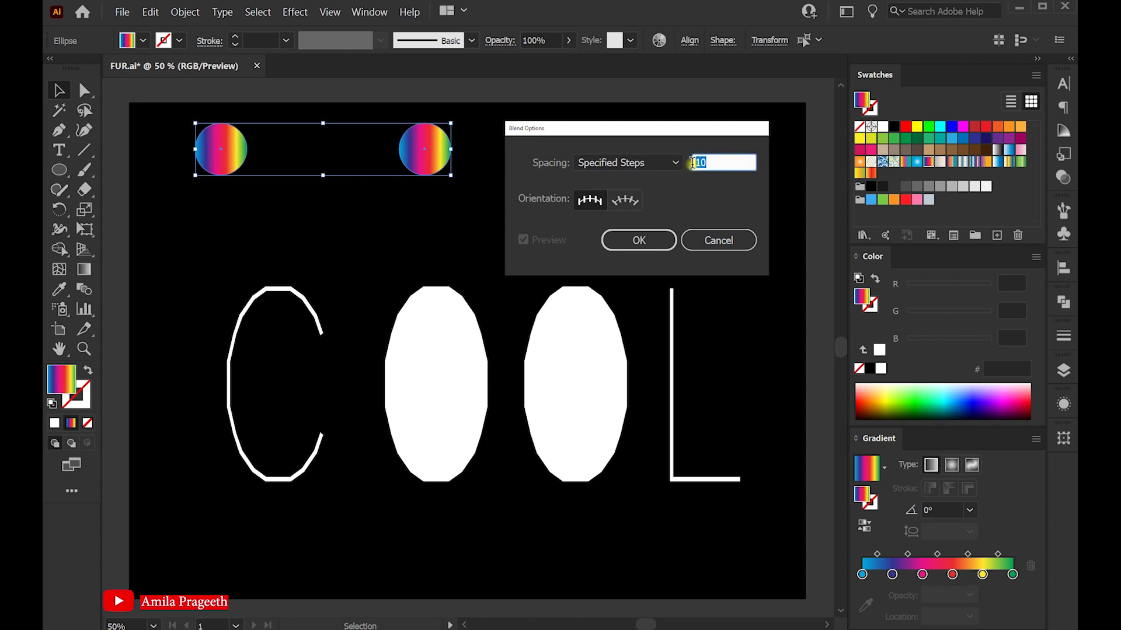
text(2)
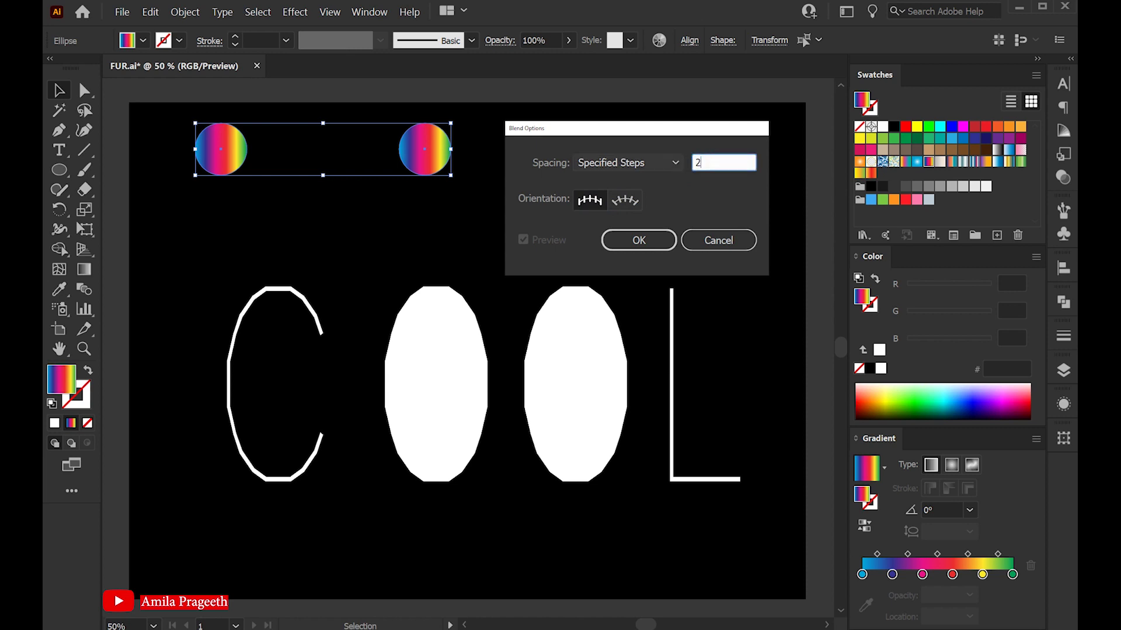
text(00)
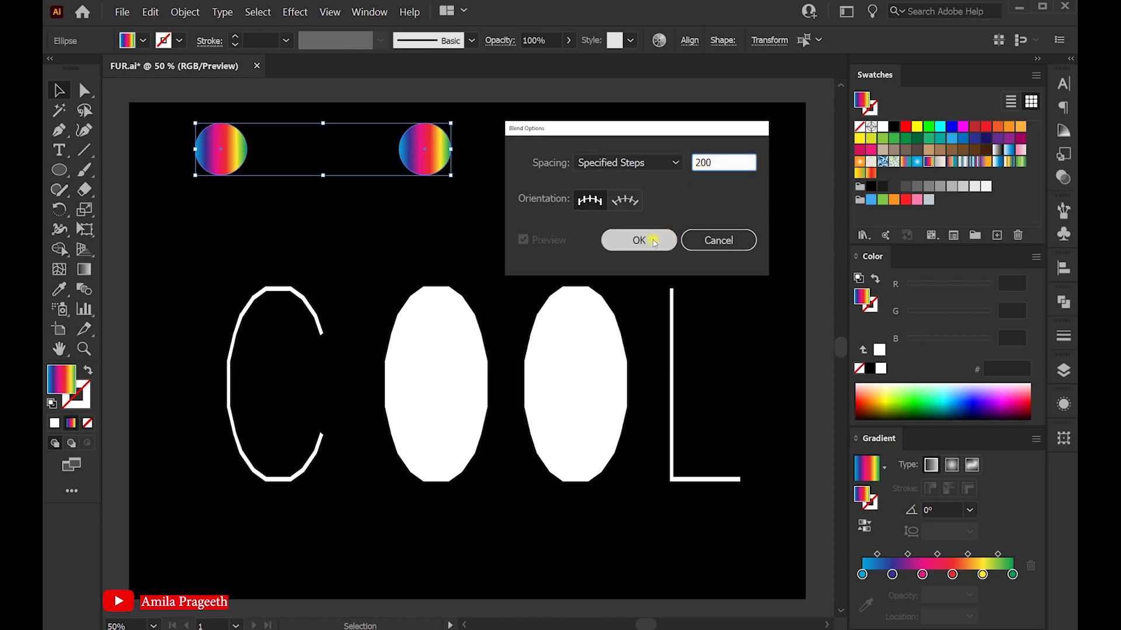
click(653, 241)
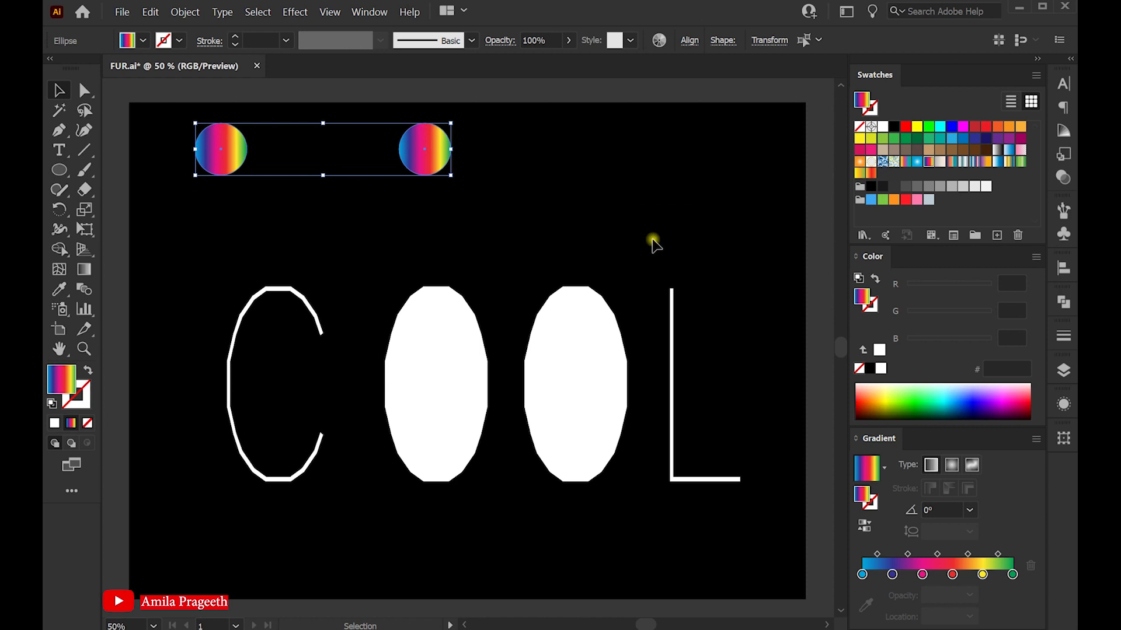
click(180, 14)
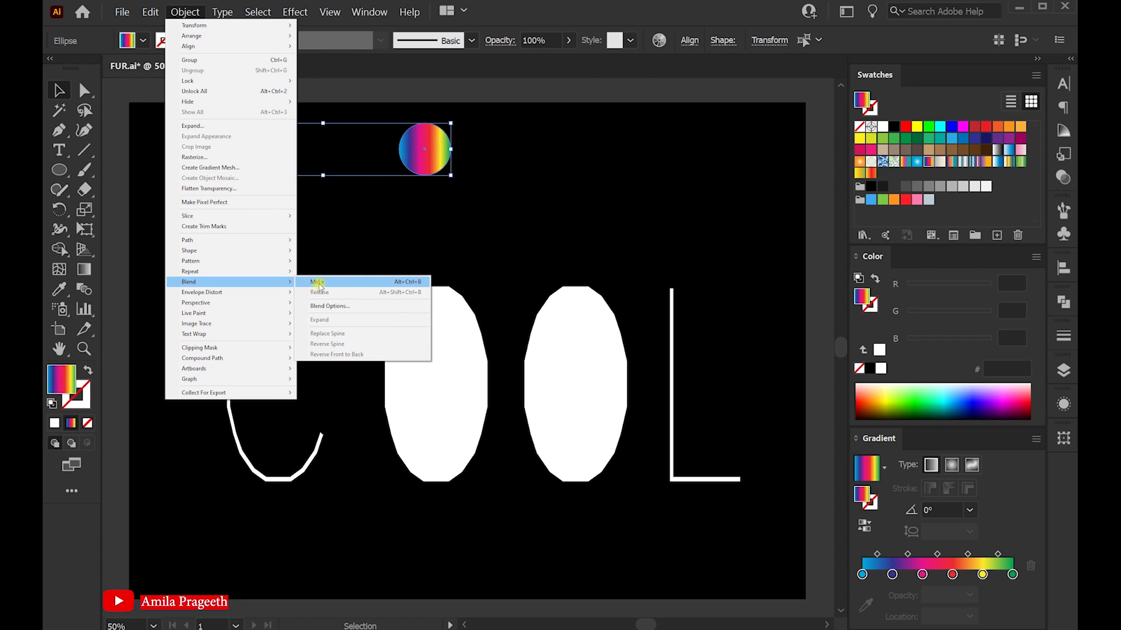
Step: Blend the two circles into a rainbow tube and place a copy beside it
mouse_move(228, 282)
click(319, 283)
drag(352, 159, 319, 173)
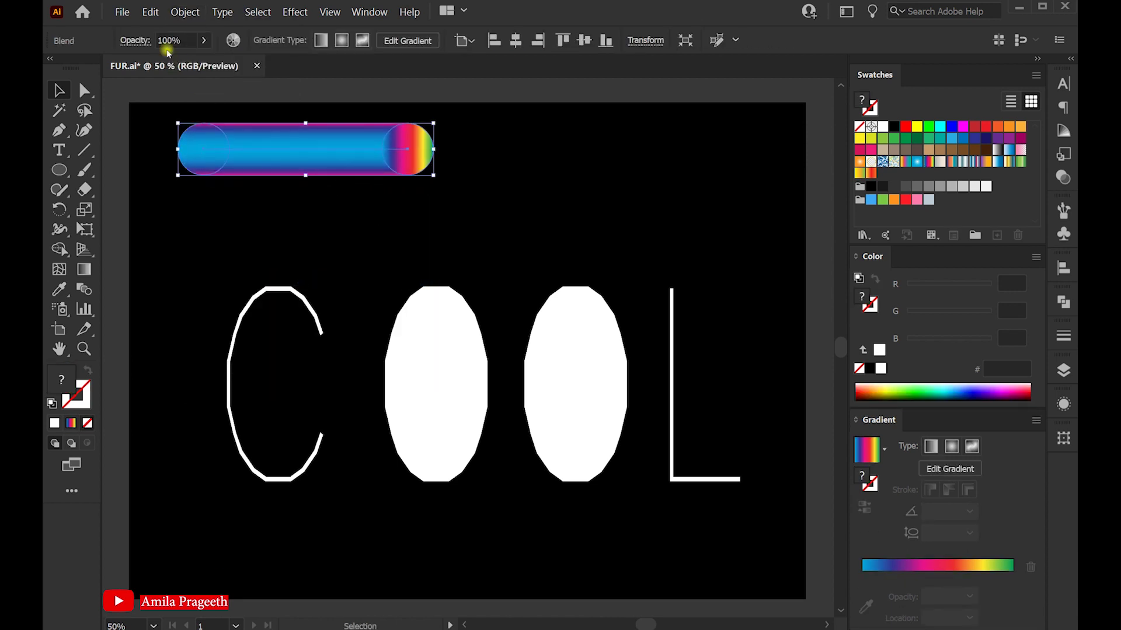
click(151, 13)
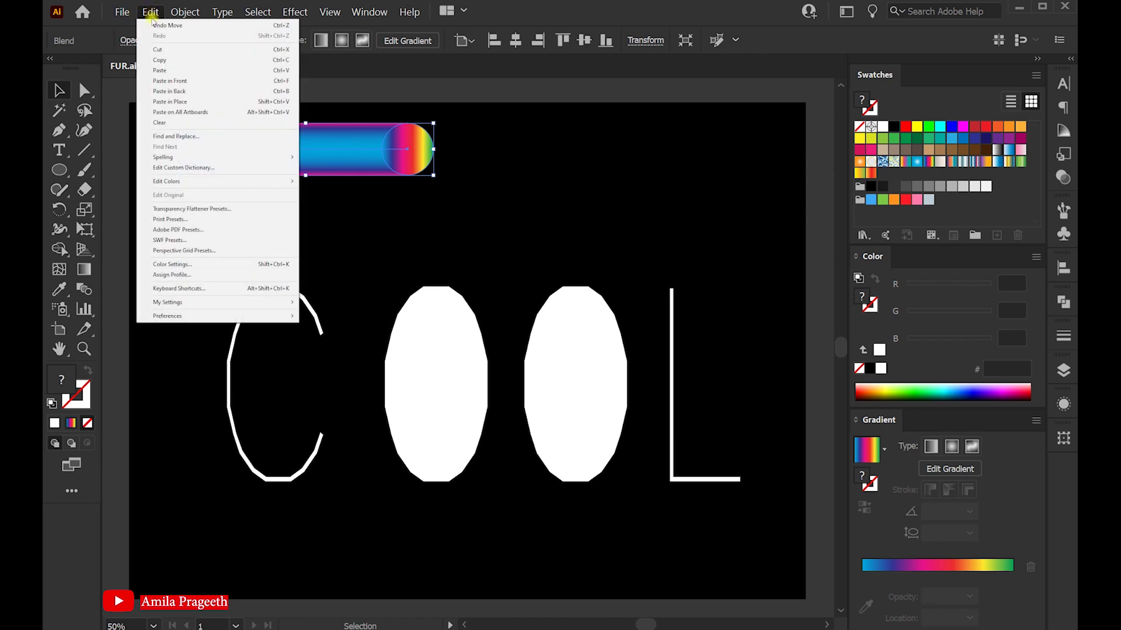
click(165, 61)
click(152, 13)
click(178, 103)
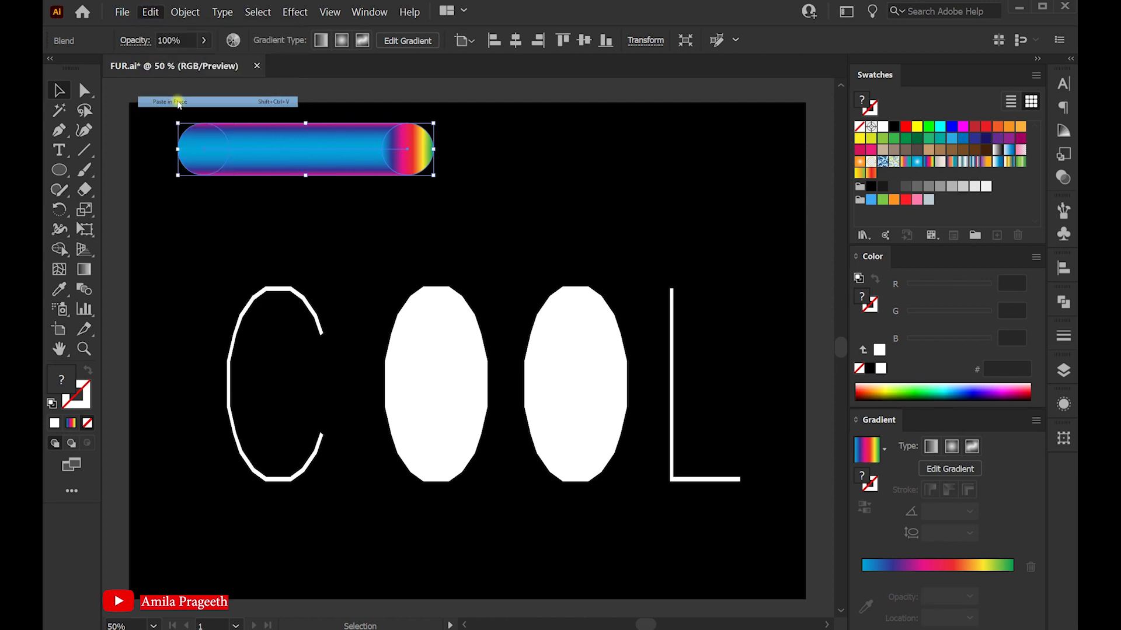
drag(298, 161, 572, 162)
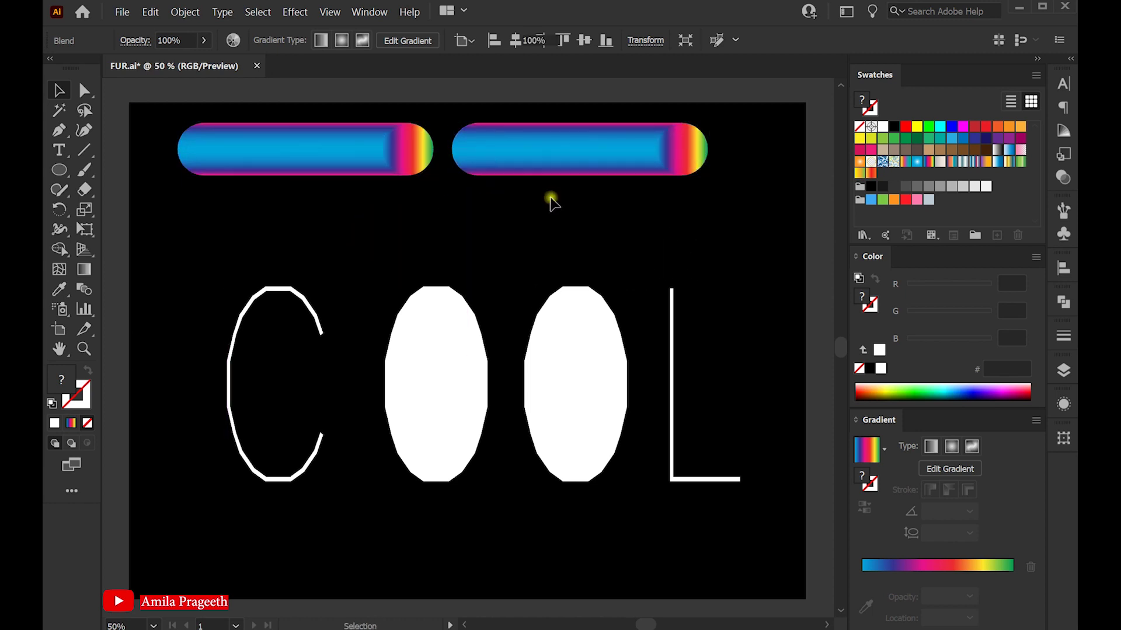
drag(590, 206, 315, 128)
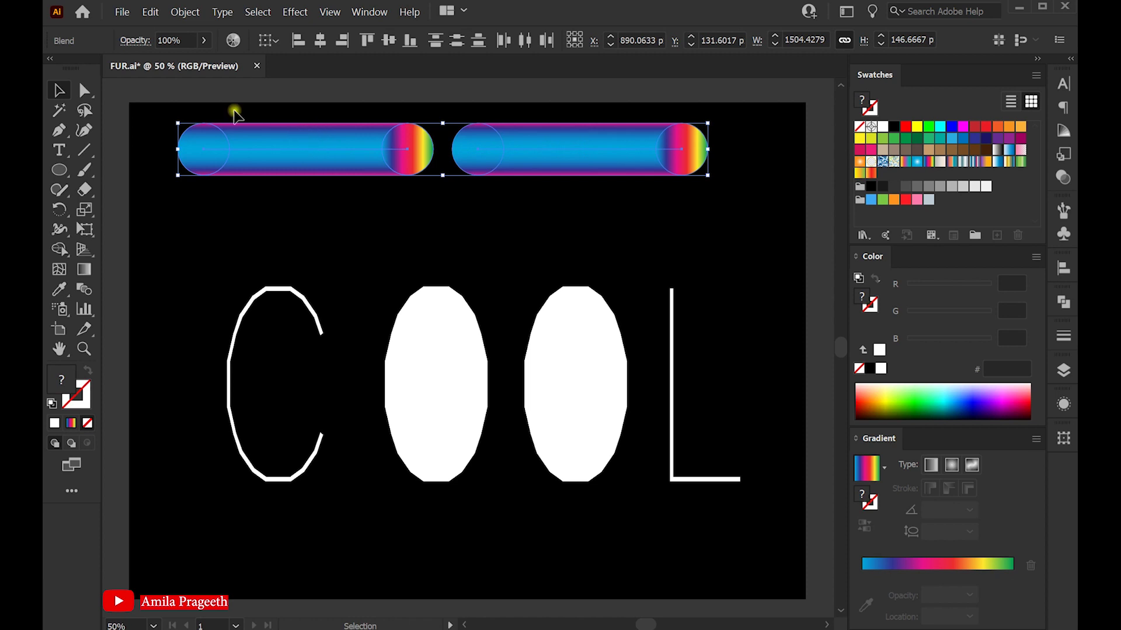
Step: Duplicate both tubes into a second row and select the lower-left tube with the C
click(154, 22)
click(170, 59)
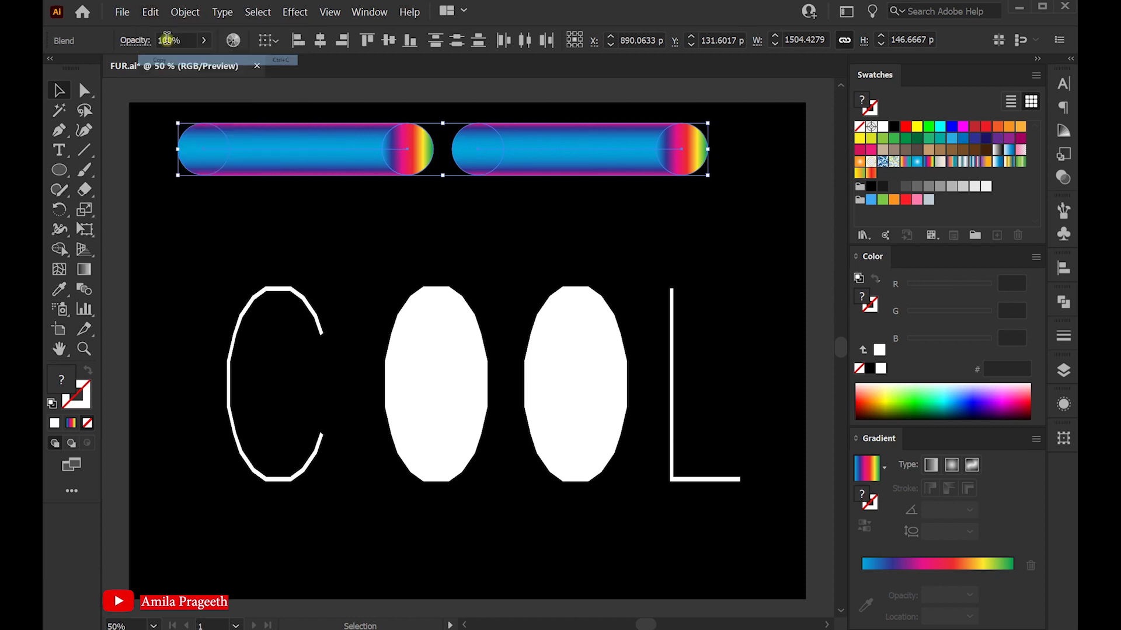
click(150, 13)
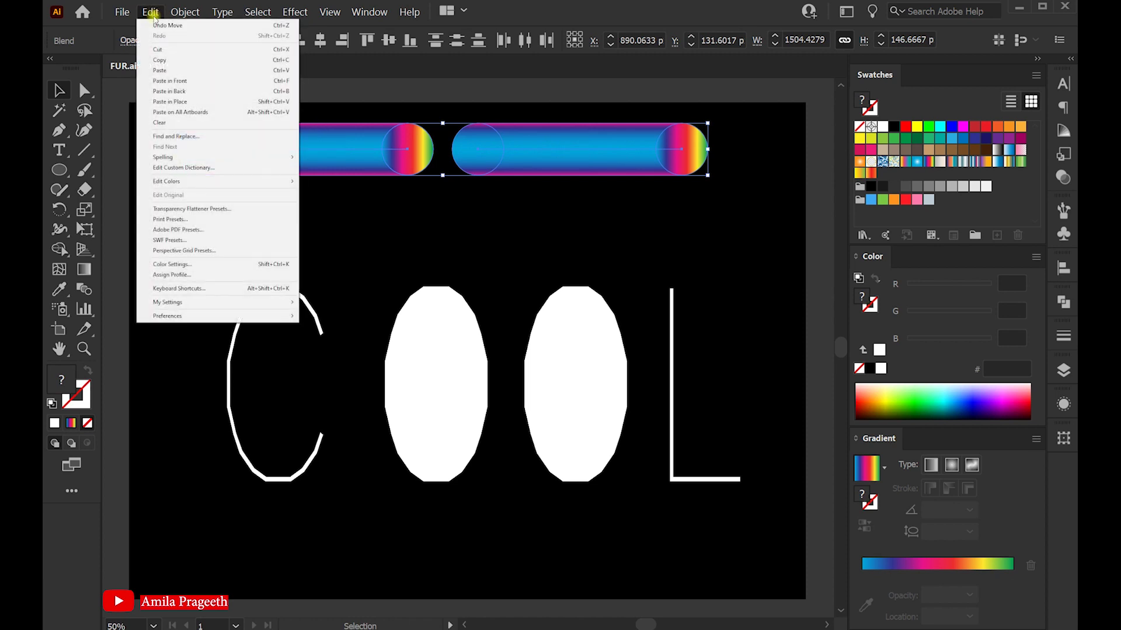
click(170, 104)
drag(525, 155, 521, 217)
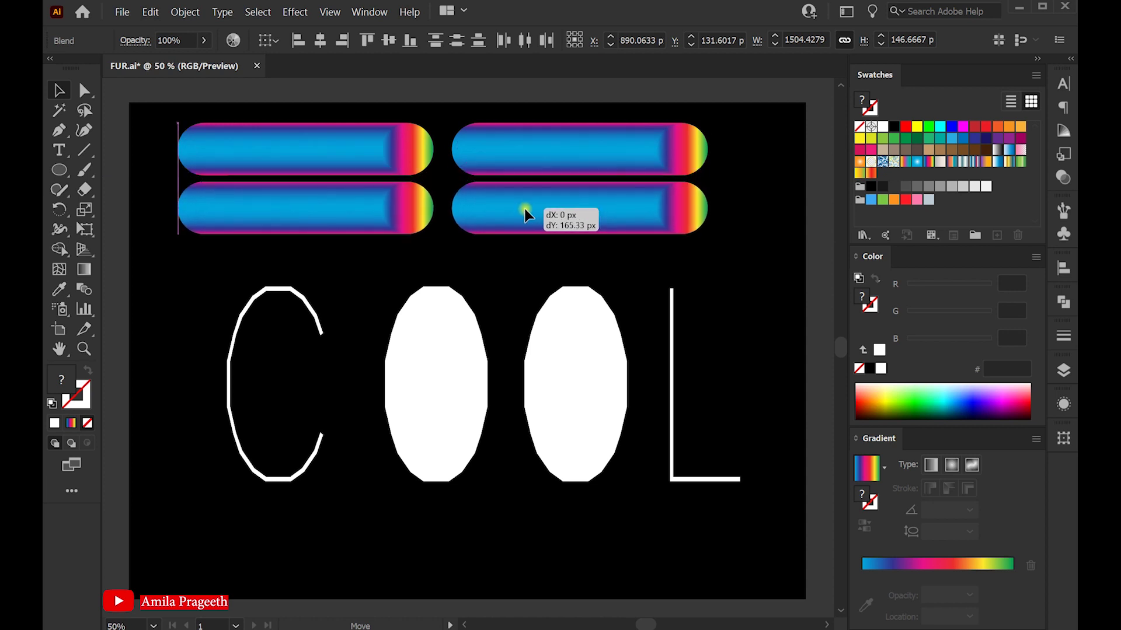
drag(519, 216, 524, 216)
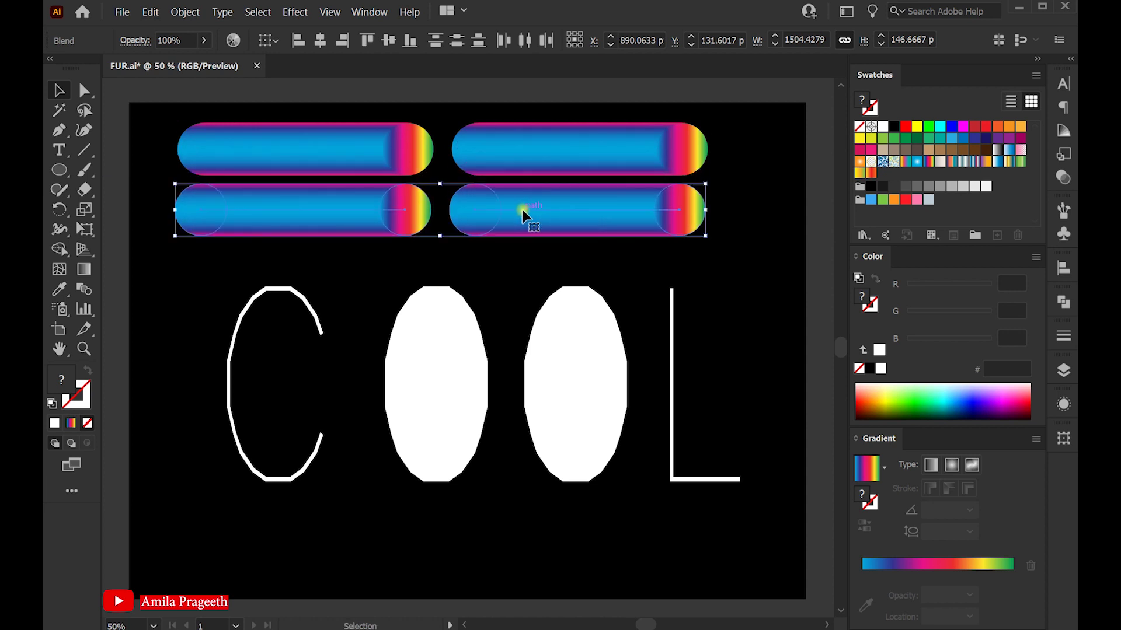
click(734, 212)
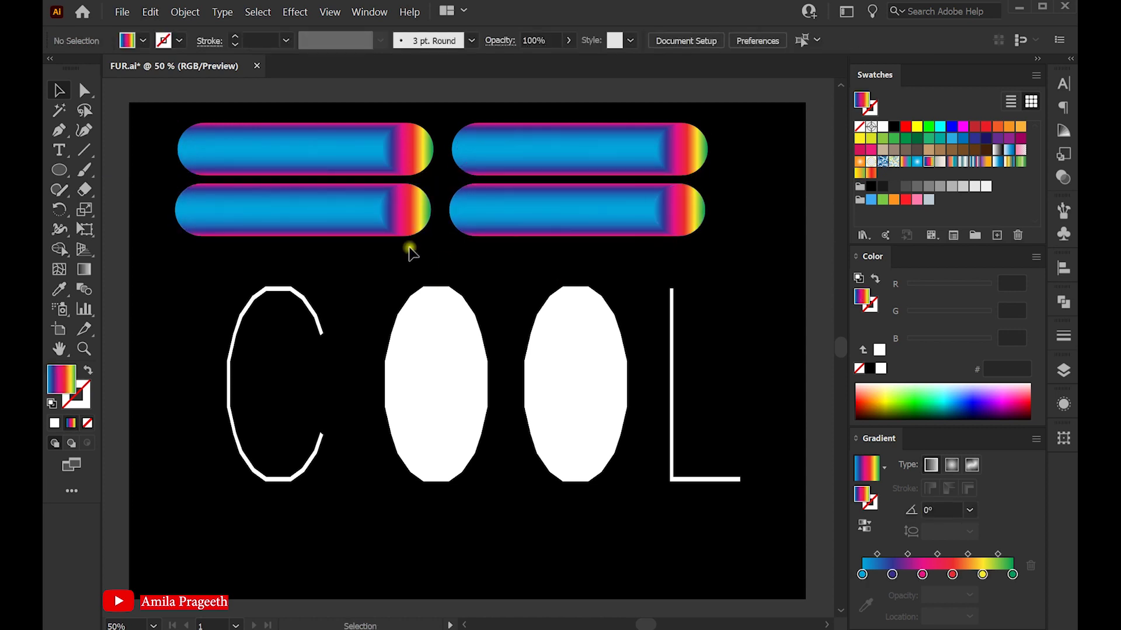
drag(330, 225, 331, 237)
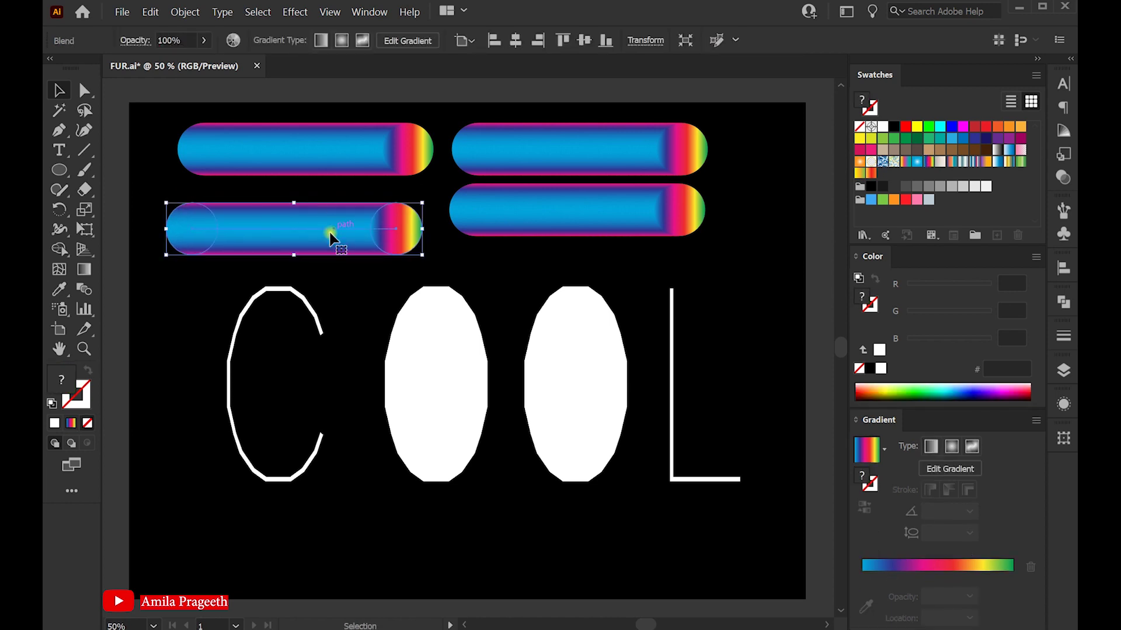
click(190, 282)
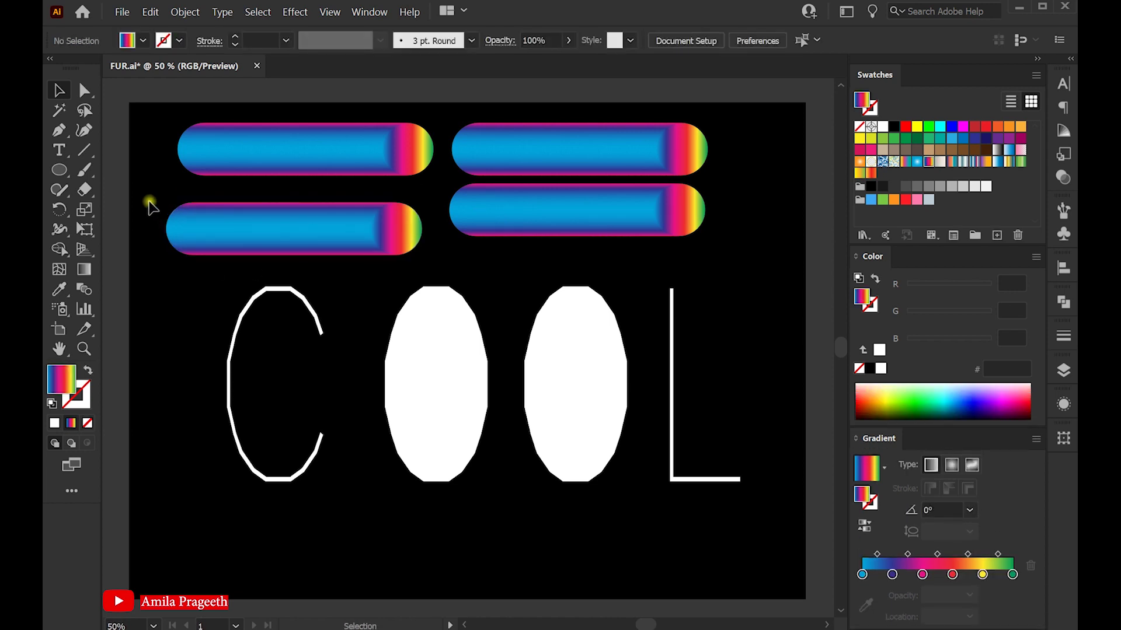
drag(211, 253, 328, 482)
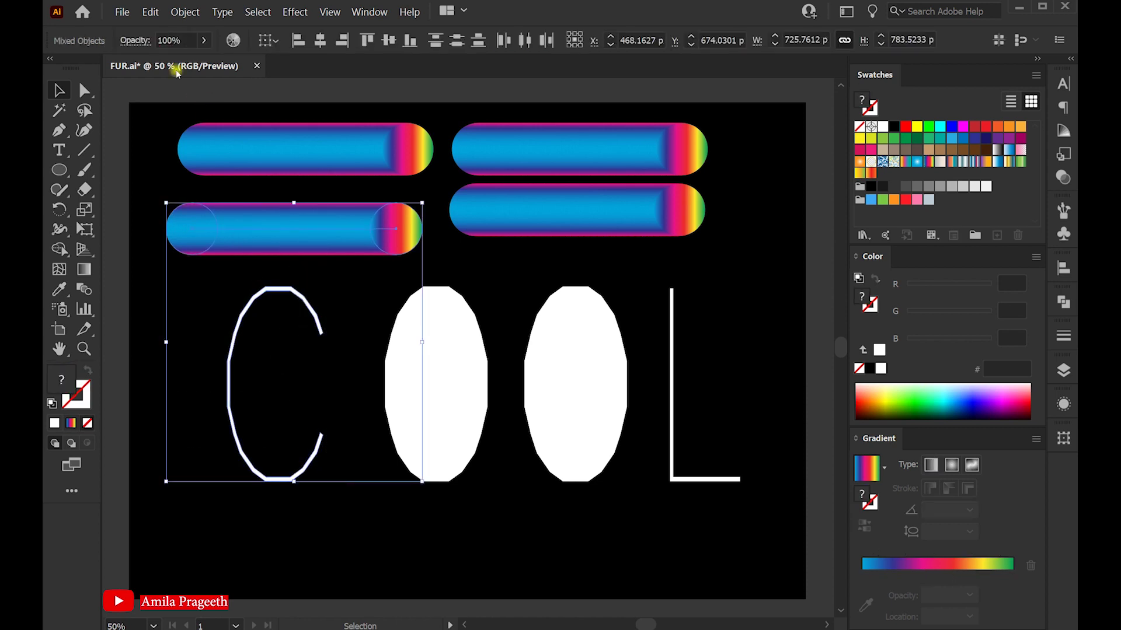
Step: Wrap rainbow tubes along the C and the first O with Replace Spine
click(175, 13)
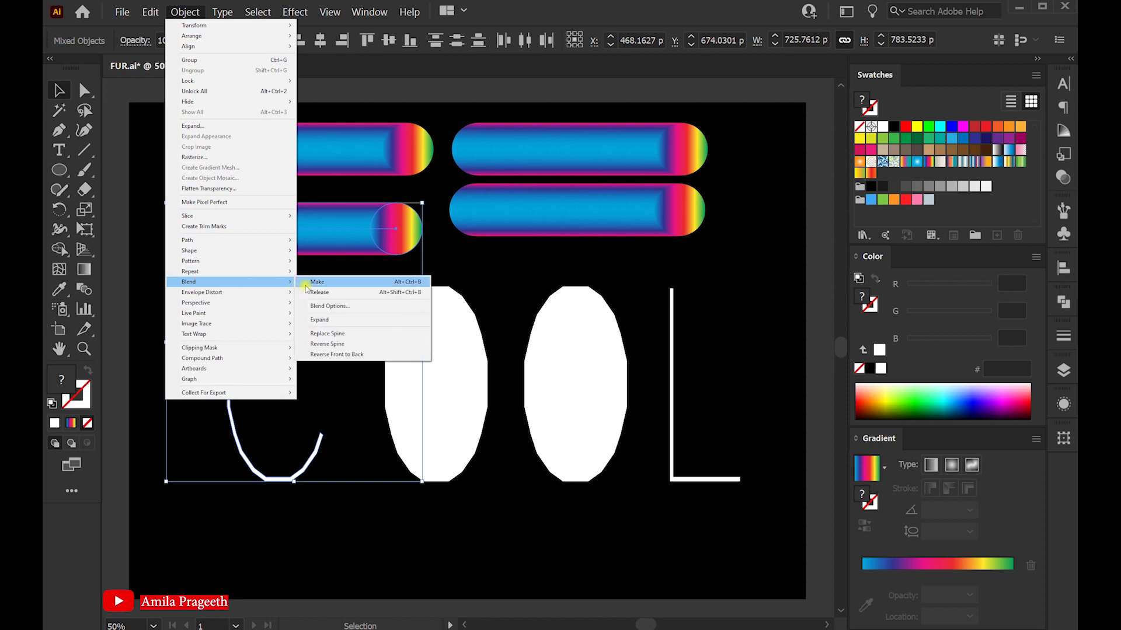
click(327, 333)
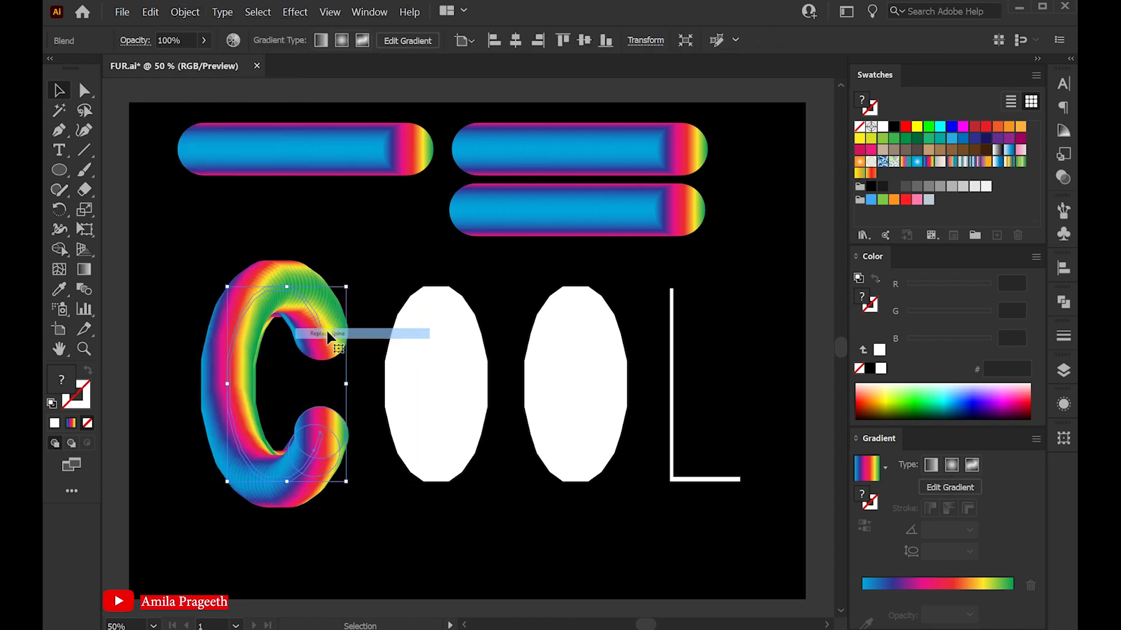
click(355, 246)
drag(581, 217, 429, 248)
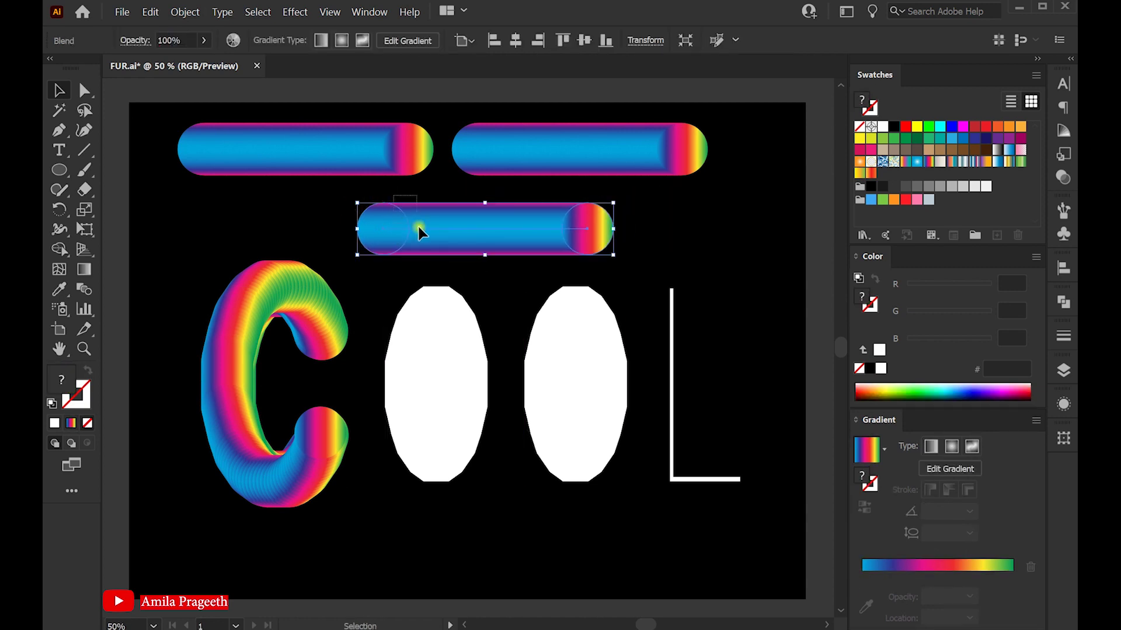
drag(458, 361, 456, 360)
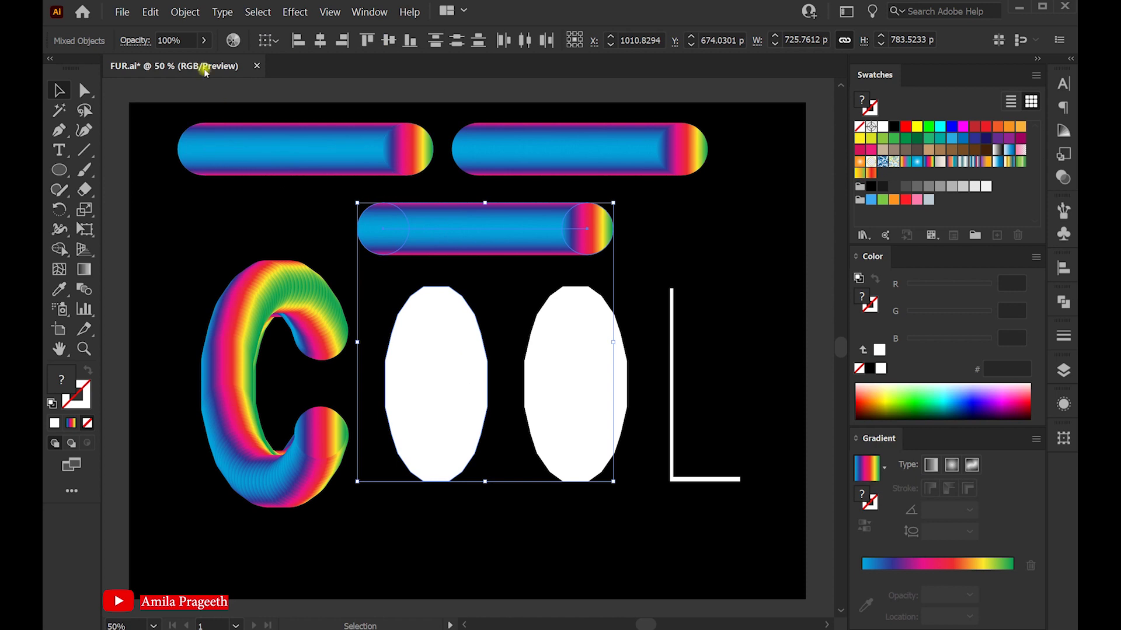
click(183, 13)
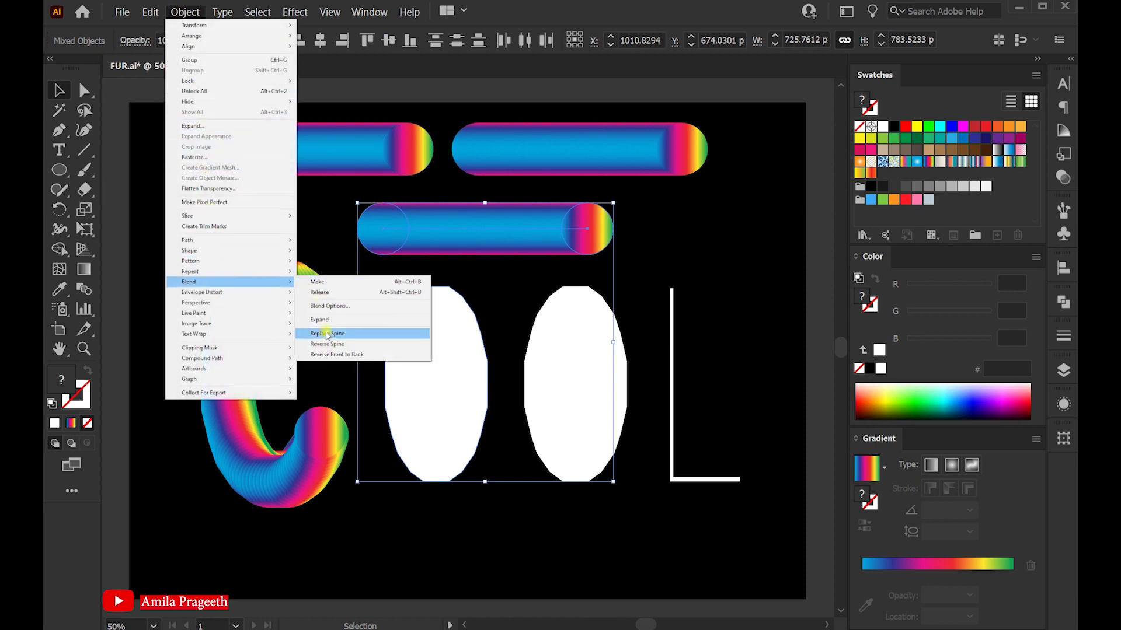
mouse_move(229, 282)
click(326, 334)
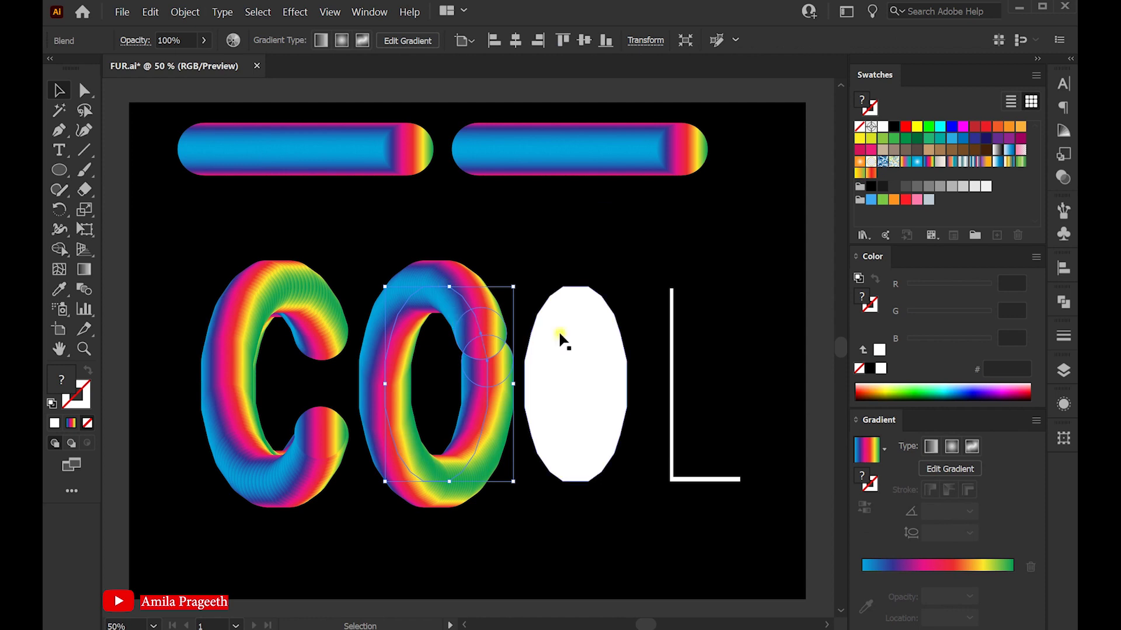
Step: Wrap the remaining tubes along the second O and the L with Replace Spine
click(584, 330)
mouse_move(587, 153)
mouse_down()
mouse_move(599, 205)
mouse_move(549, 144)
mouse_up()
drag(599, 391, 591, 395)
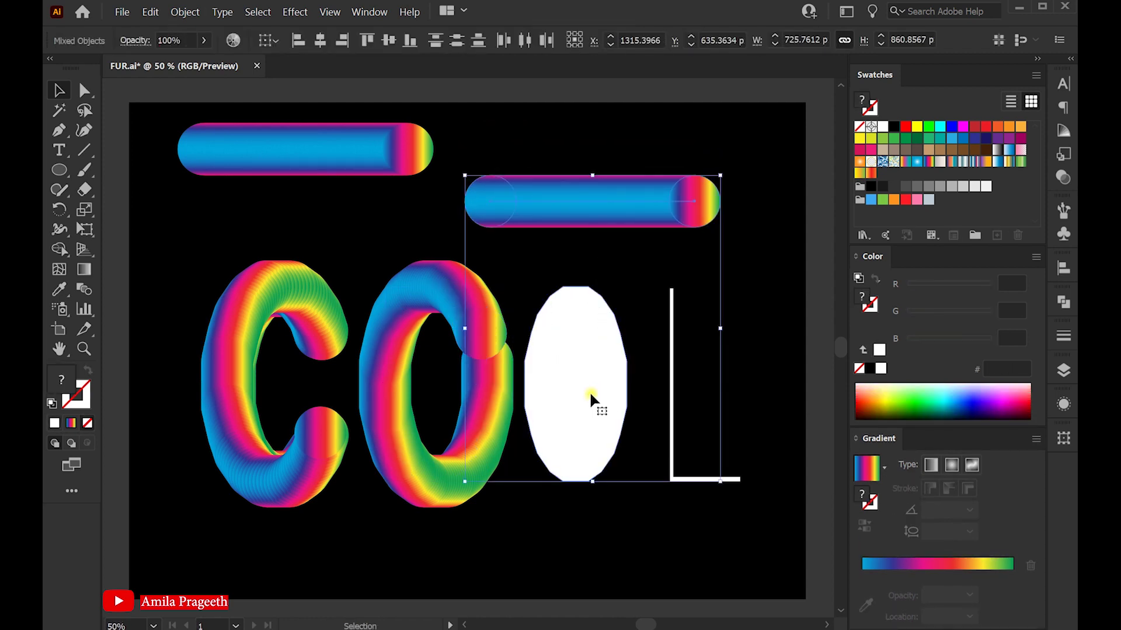
click(186, 19)
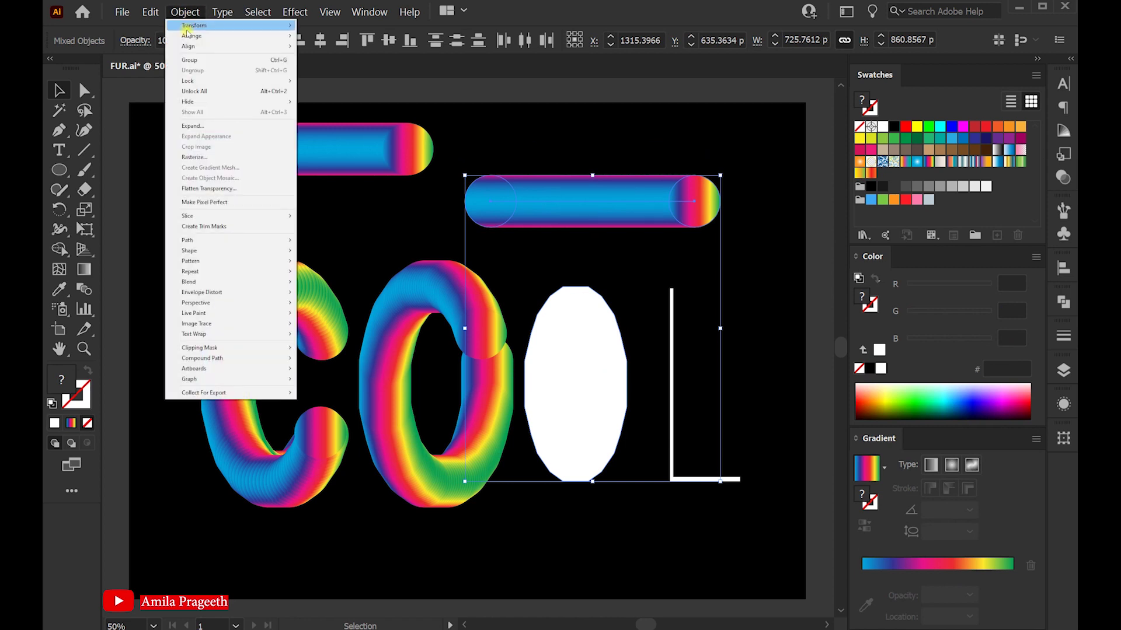
mouse_move(189, 282)
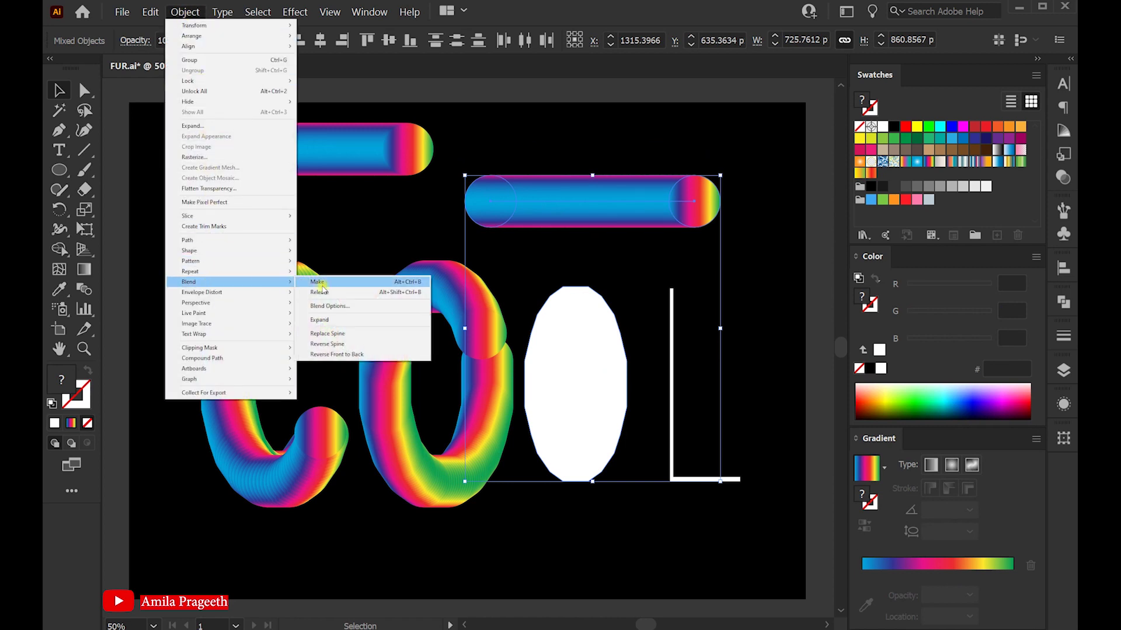
click(328, 335)
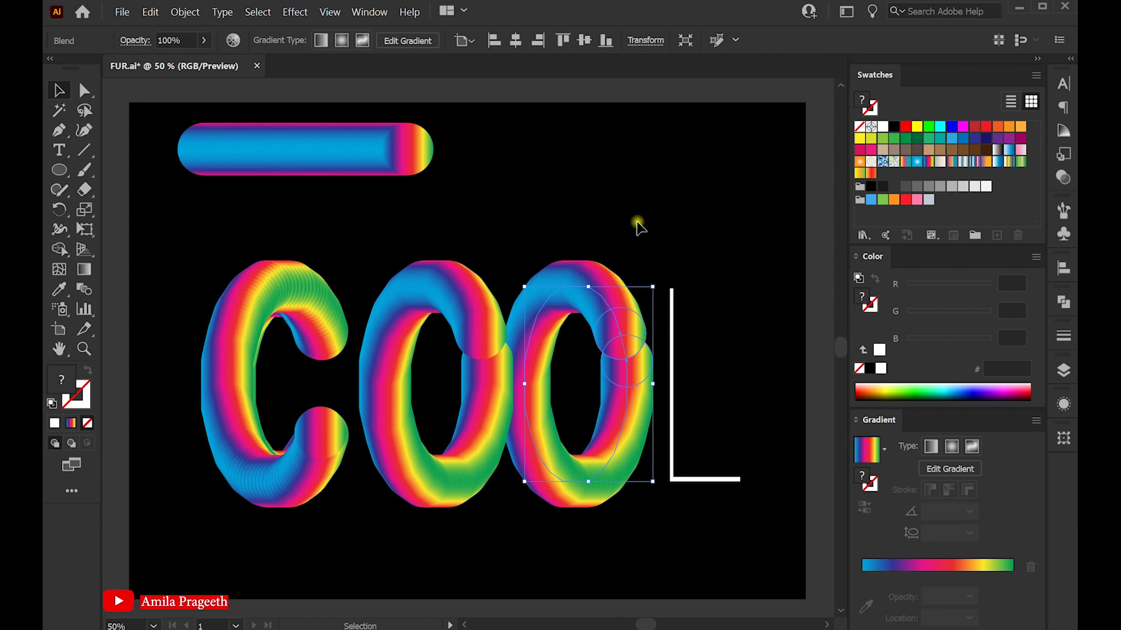
click(450, 165)
drag(415, 153, 681, 172)
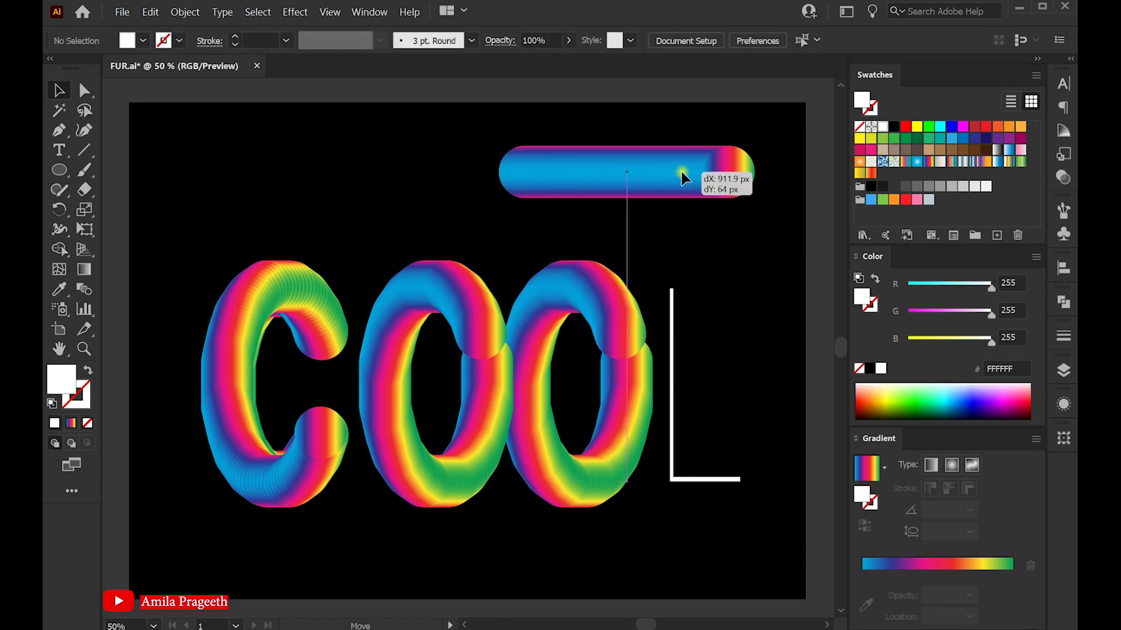
drag(654, 119, 703, 317)
click(184, 12)
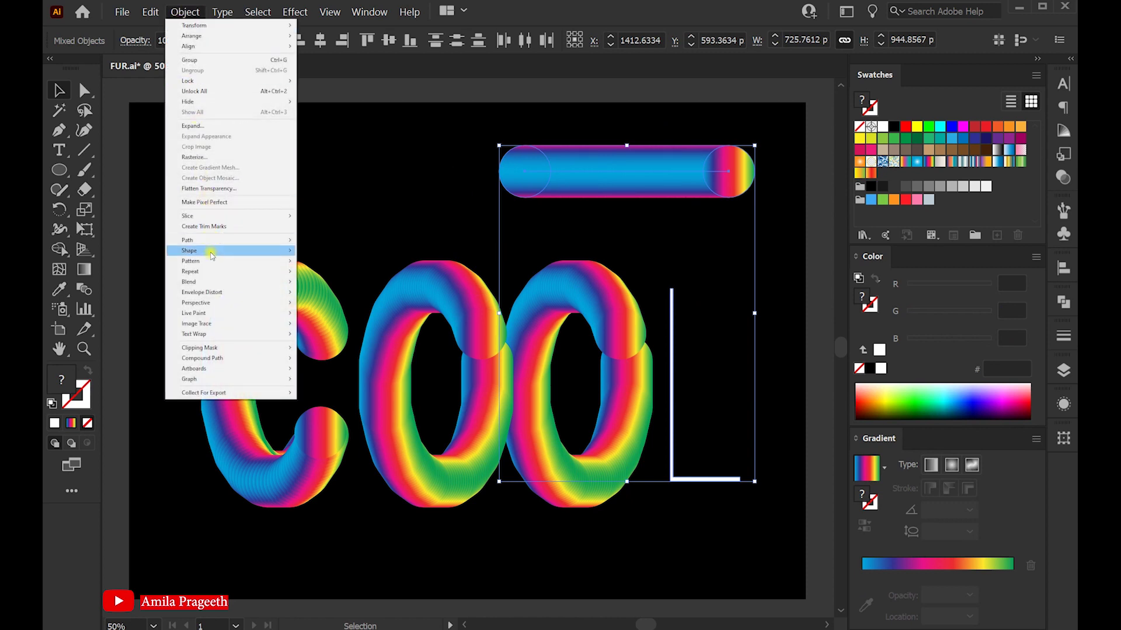
mouse_move(189, 282)
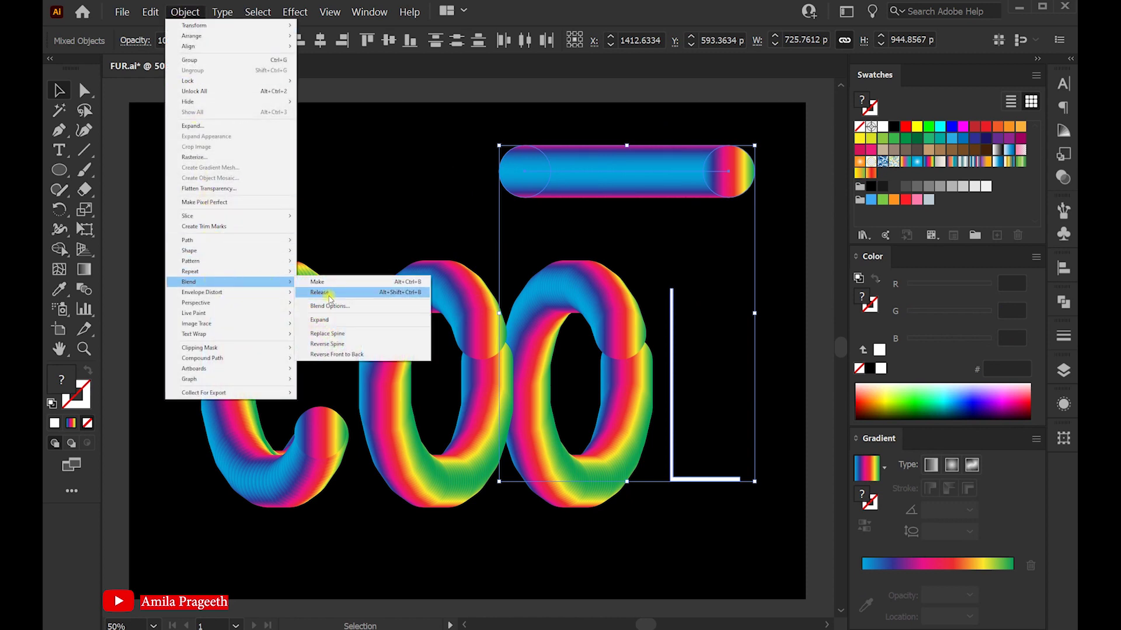
click(336, 333)
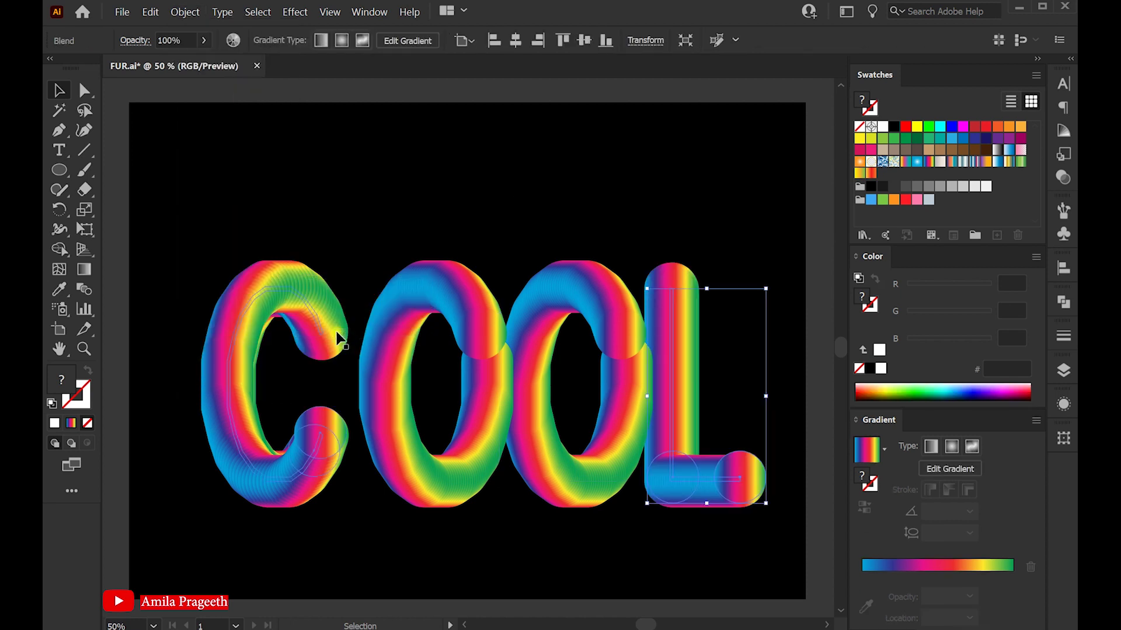
click(444, 198)
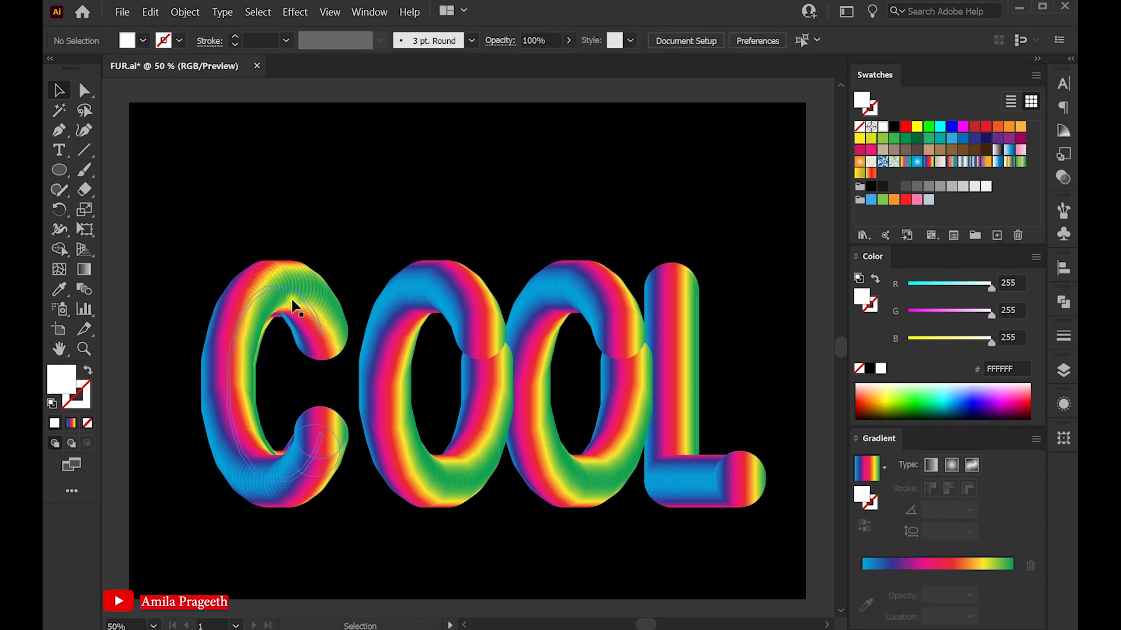
Step: Move the C further left and the first O slightly left
click(252, 334)
drag(252, 337, 216, 331)
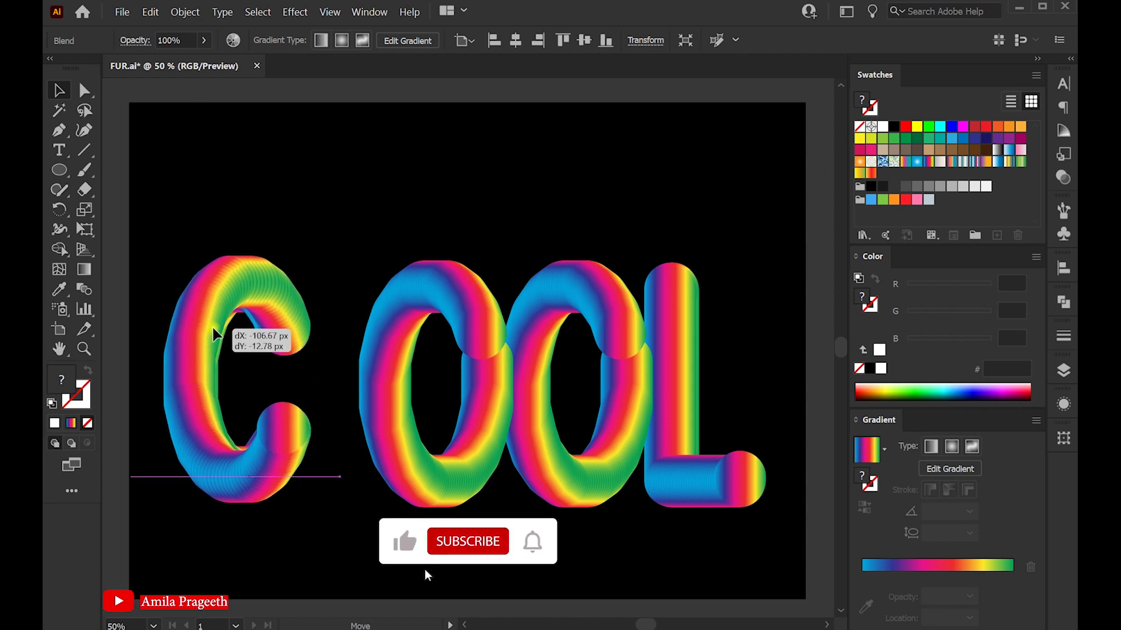
drag(216, 331, 222, 332)
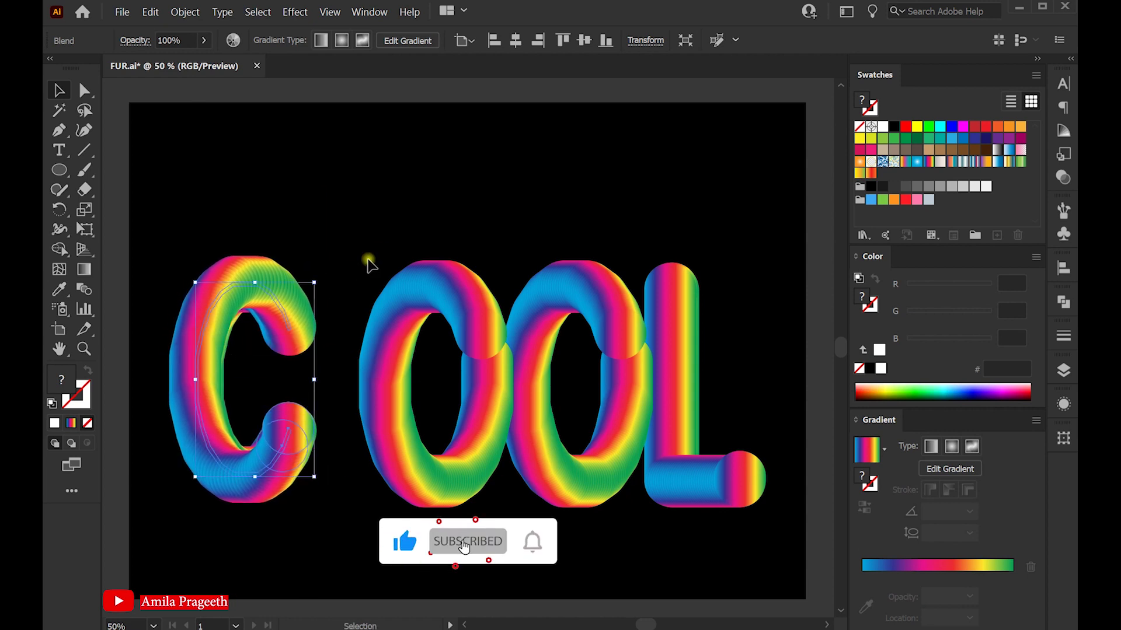
click(375, 250)
mouse_move(380, 247)
mouse_down()
mouse_move(394, 371)
mouse_move(373, 362)
mouse_up()
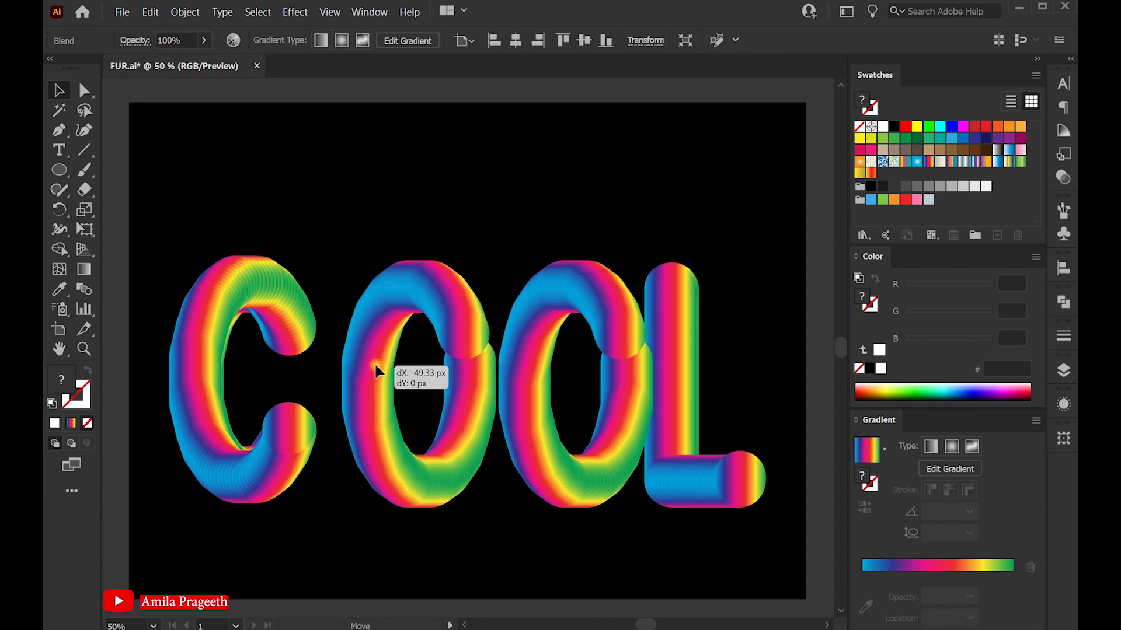
click(647, 243)
Step: Shift the L to the right and nudge the second O slightly right
mouse_move(650, 241)
mouse_down()
mouse_move(700, 319)
mouse_move(714, 303)
mouse_up()
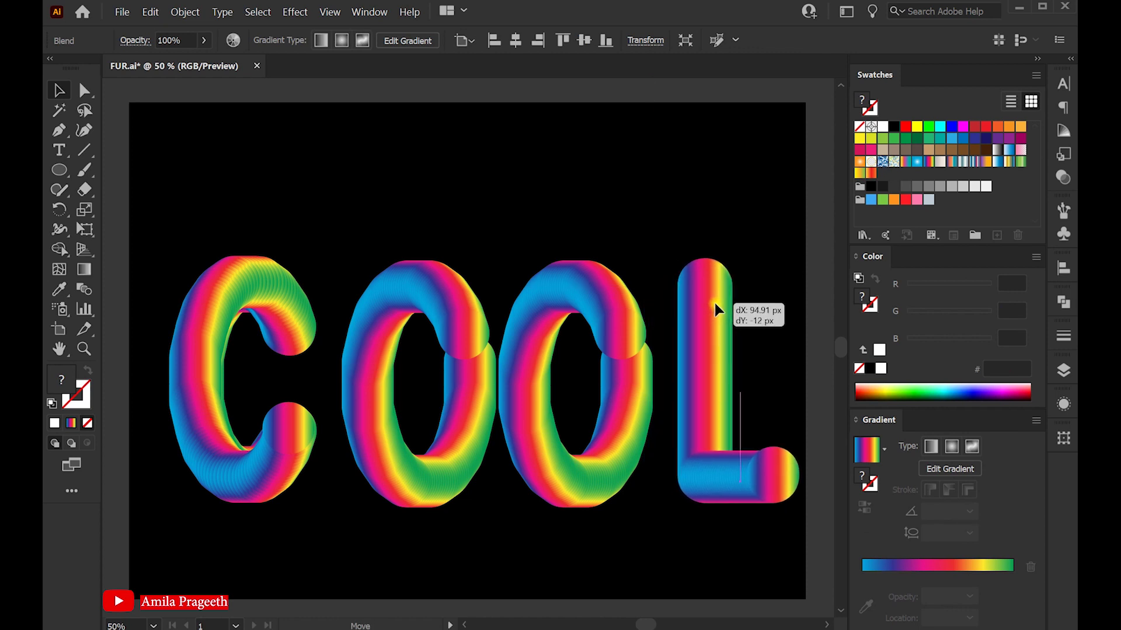
drag(713, 303, 713, 300)
click(548, 228)
click(592, 301)
drag(593, 301, 589, 298)
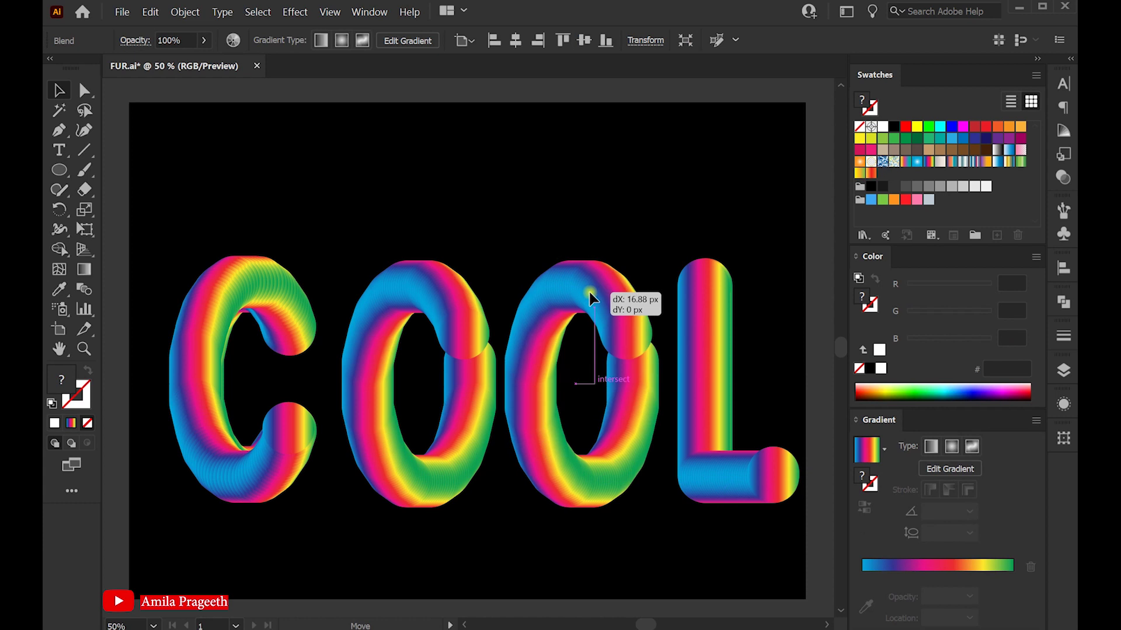
drag(590, 293, 593, 292)
click(315, 201)
Step: Shrink the whole COOL word and move it up toward the artboard centre
drag(191, 188, 746, 514)
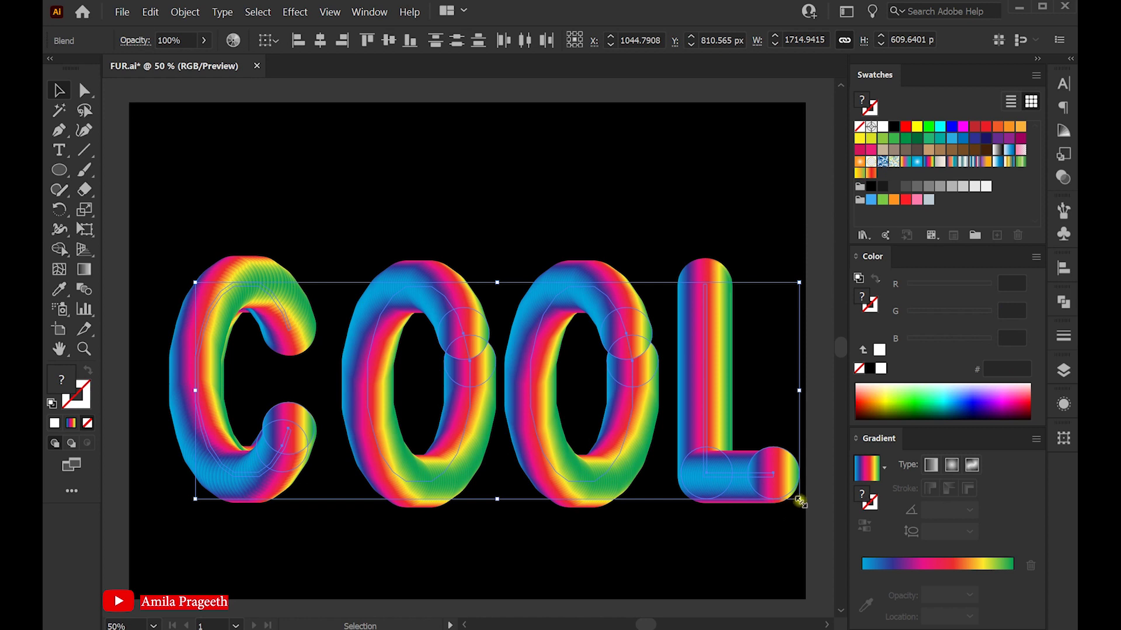
drag(797, 501, 755, 481)
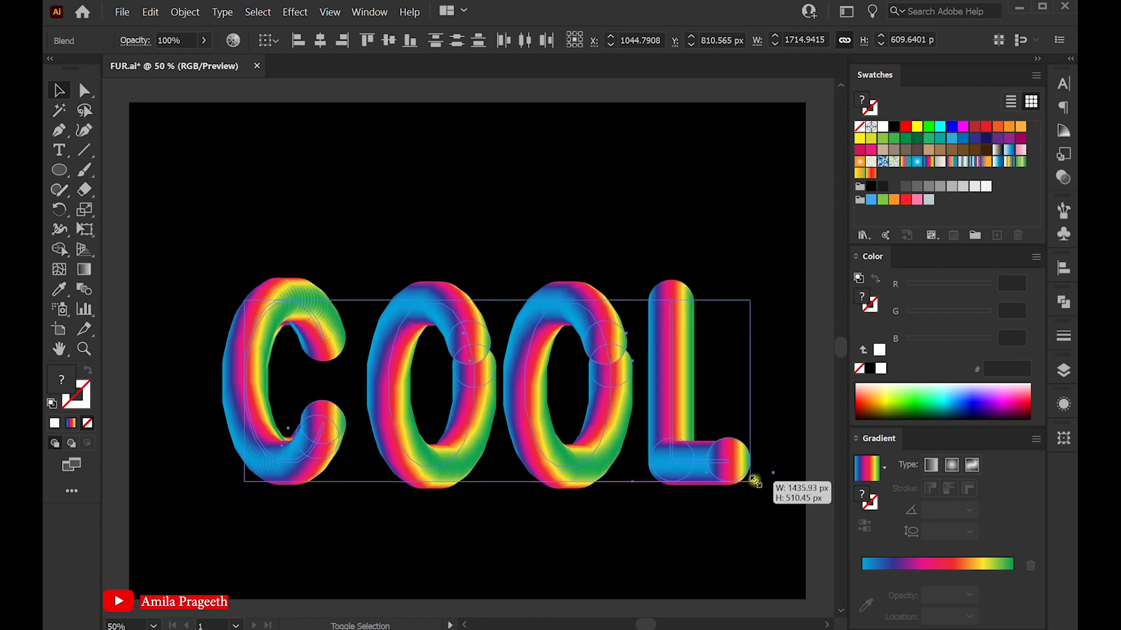
drag(511, 374, 499, 317)
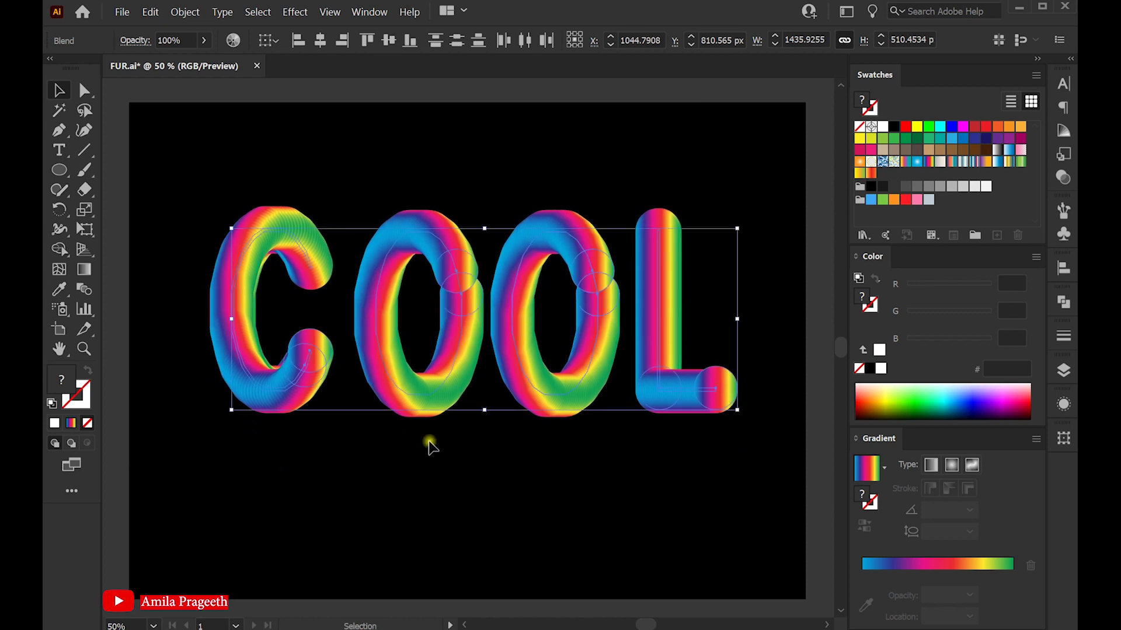
click(432, 453)
Step: Re-space the letters again: C and first O left, L and second O right
click(230, 304)
drag(230, 303, 216, 303)
click(386, 328)
click(381, 311)
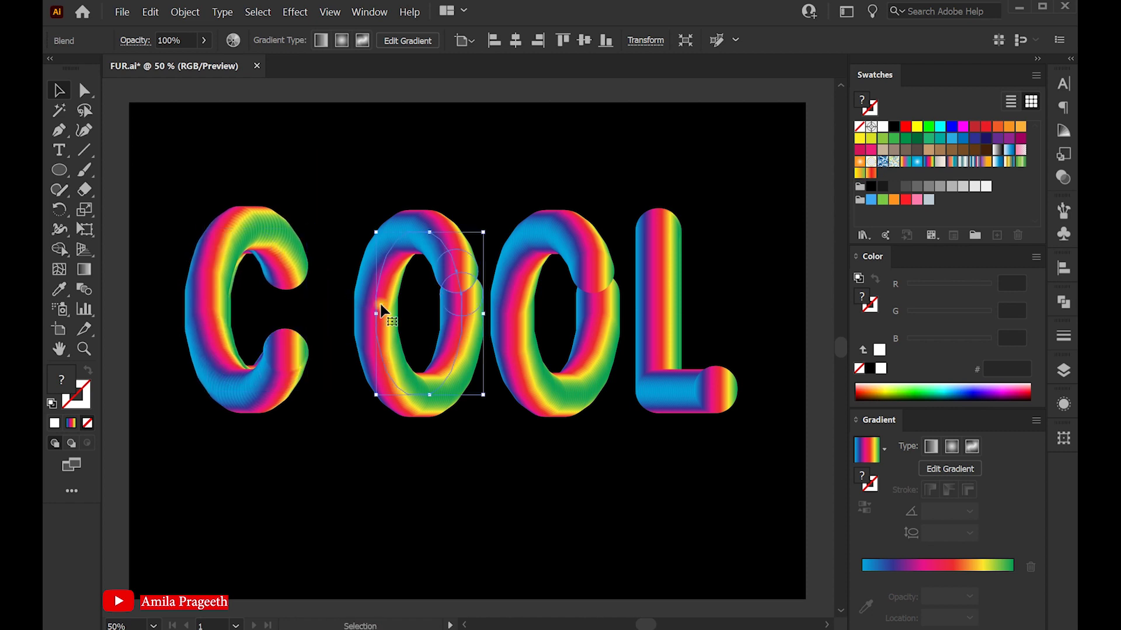
drag(386, 310, 375, 309)
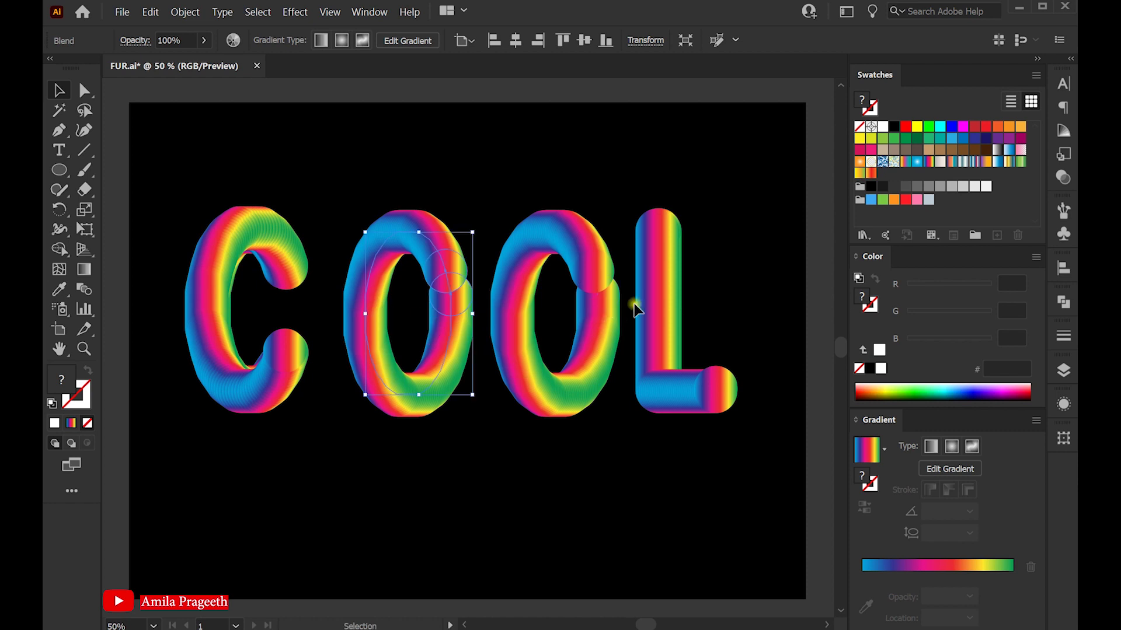
click(665, 305)
drag(671, 305, 718, 303)
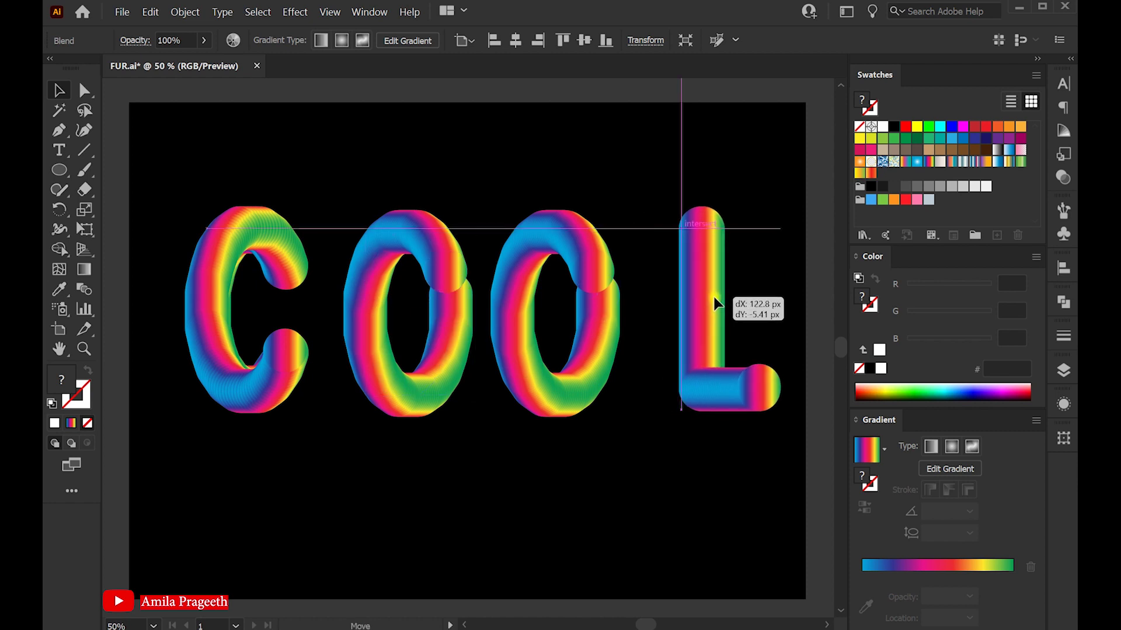
drag(718, 304, 716, 302)
click(608, 320)
drag(609, 315, 618, 321)
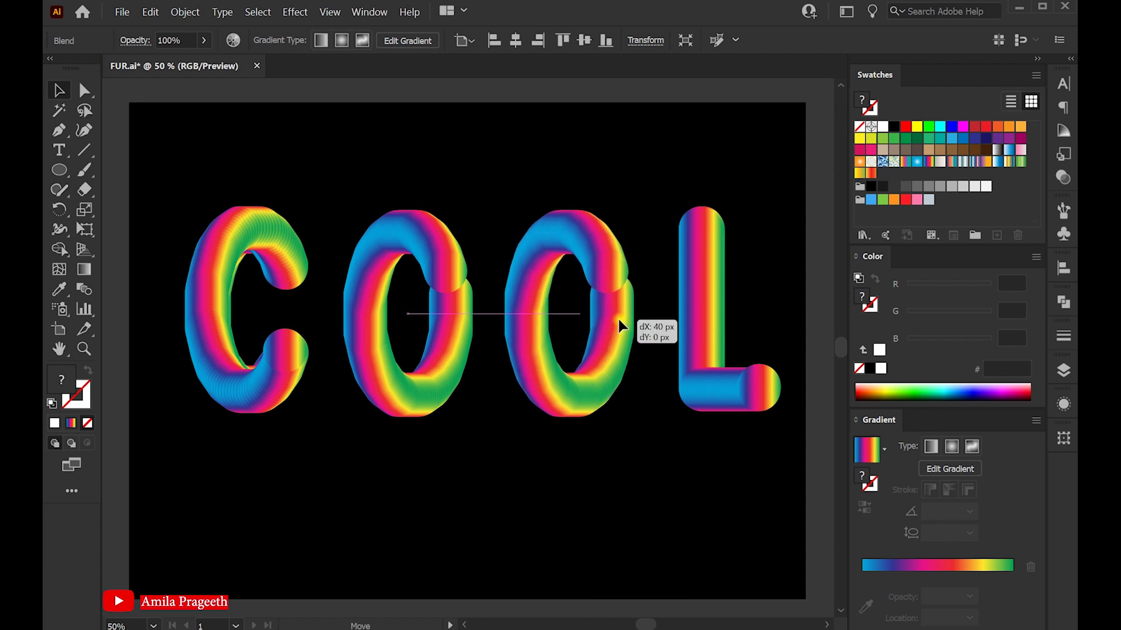
click(272, 167)
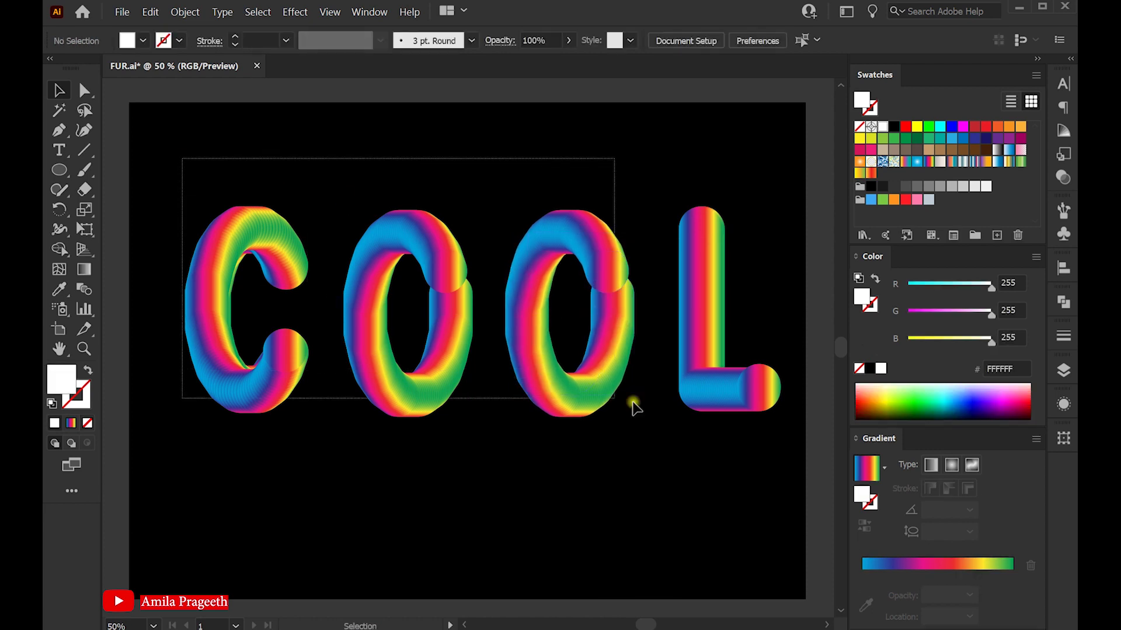
Step: Align all four letters with Vertical Align Center
drag(181, 155, 720, 420)
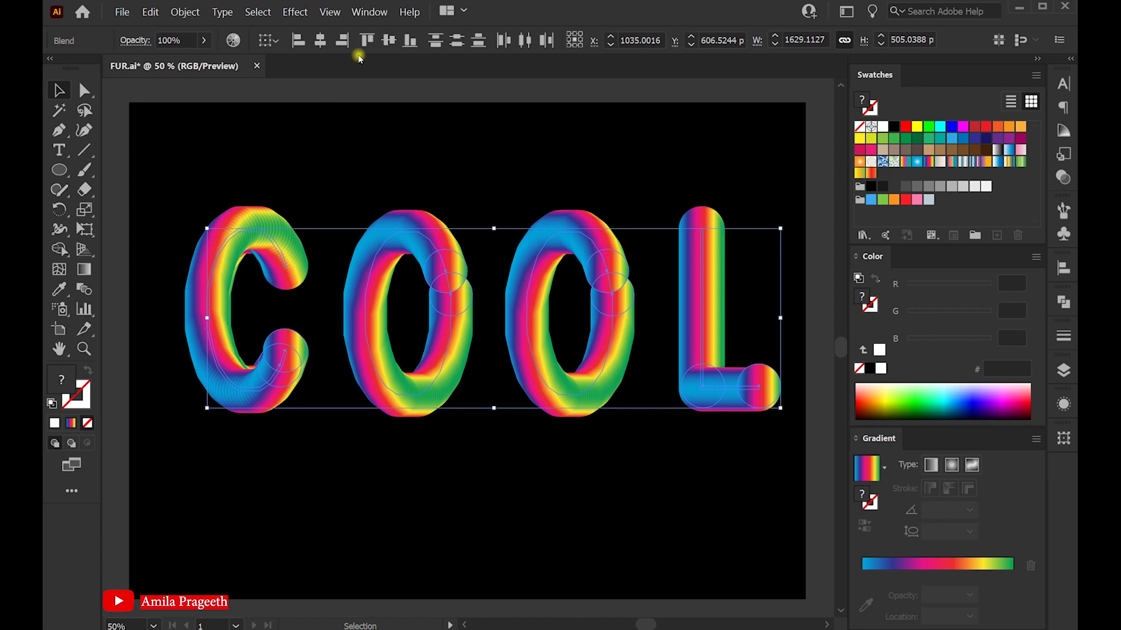
click(389, 40)
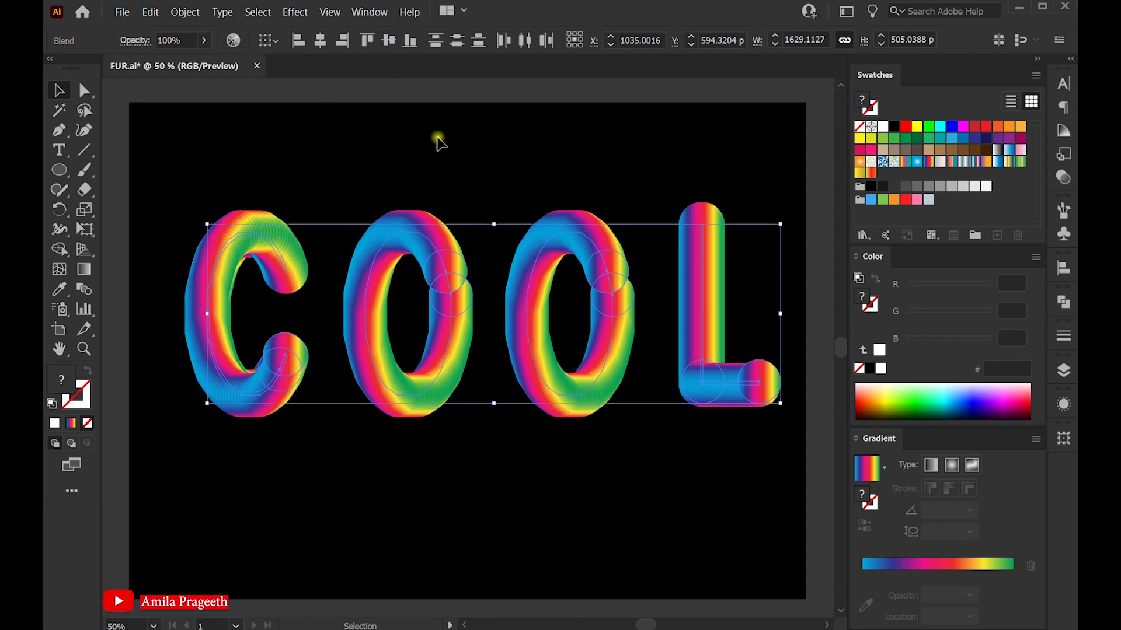
click(454, 161)
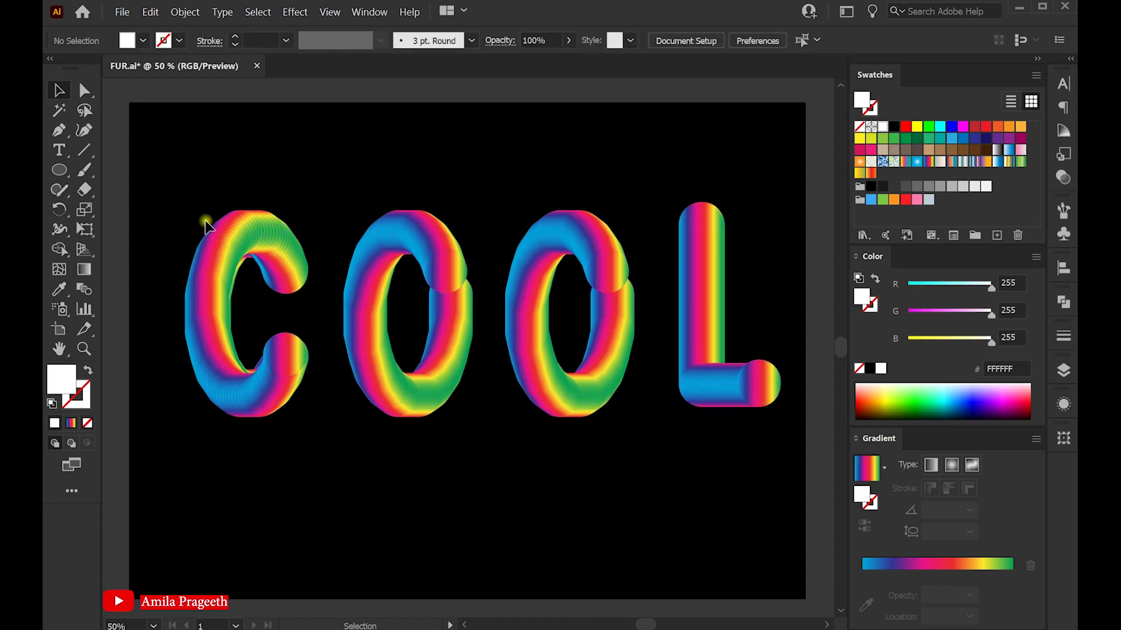
click(239, 229)
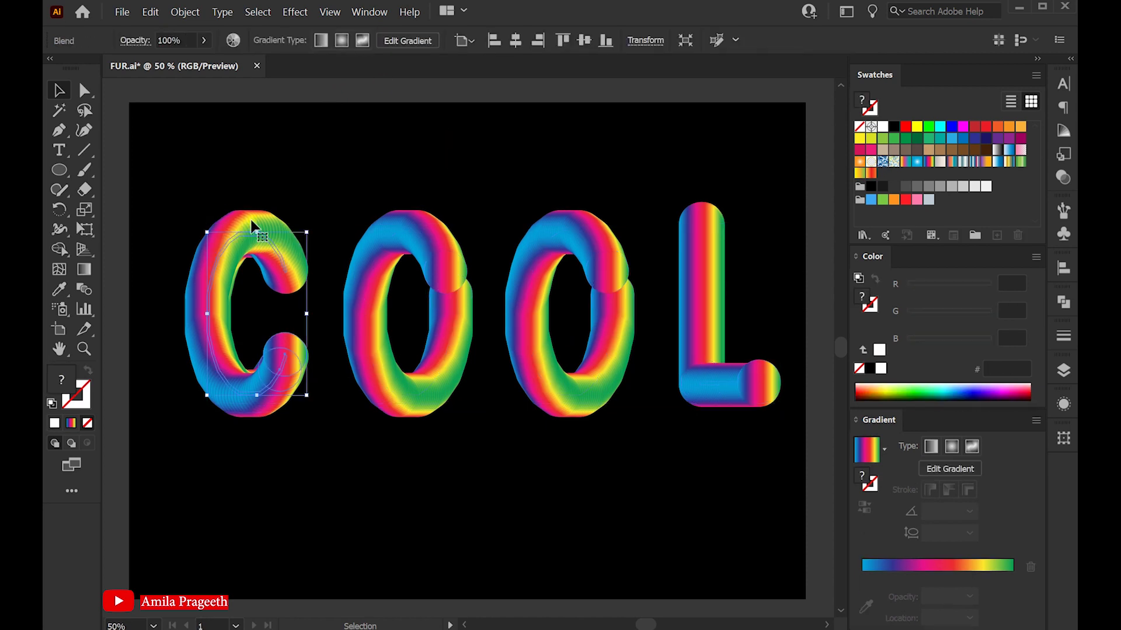
Step: Apply Roughen to the C with about 40% size and 70 detail for long fur
click(300, 14)
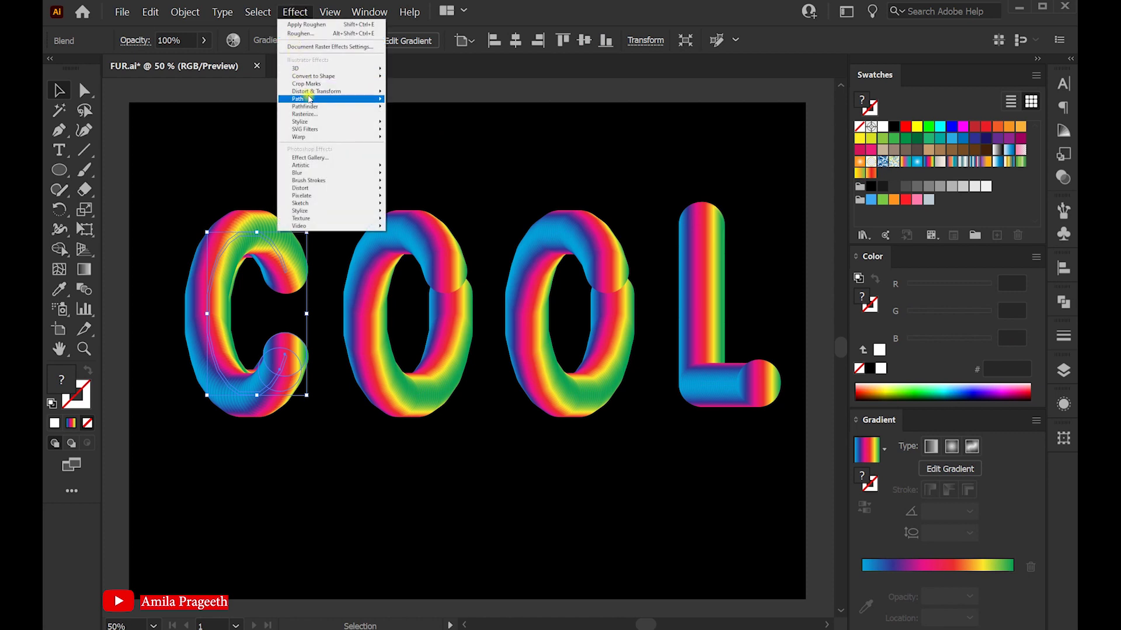
mouse_move(317, 91)
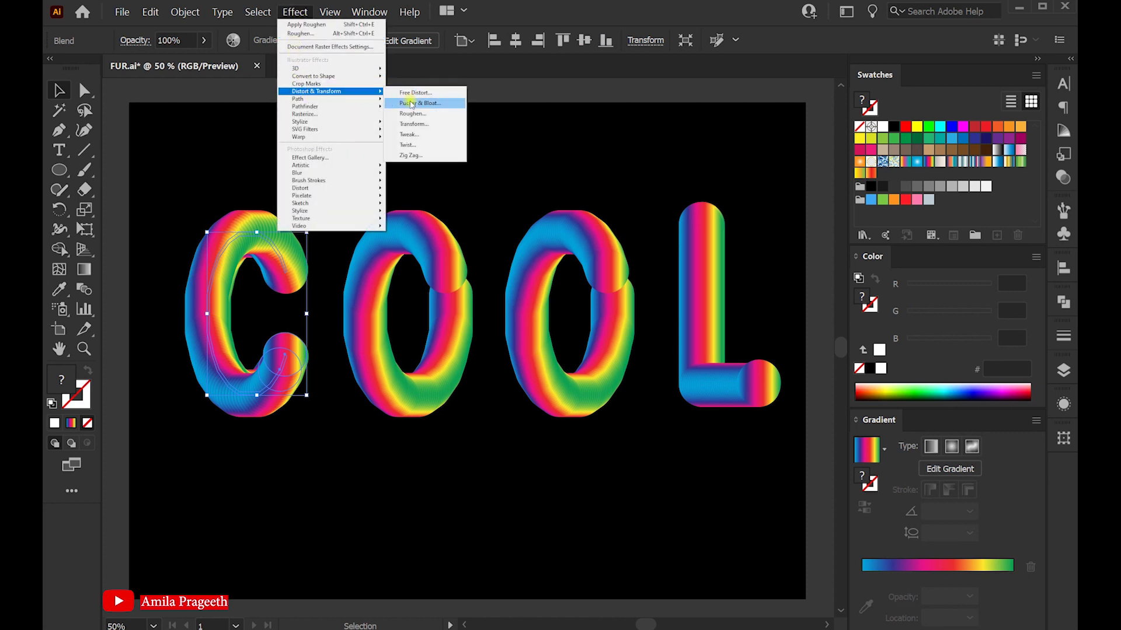
click(413, 114)
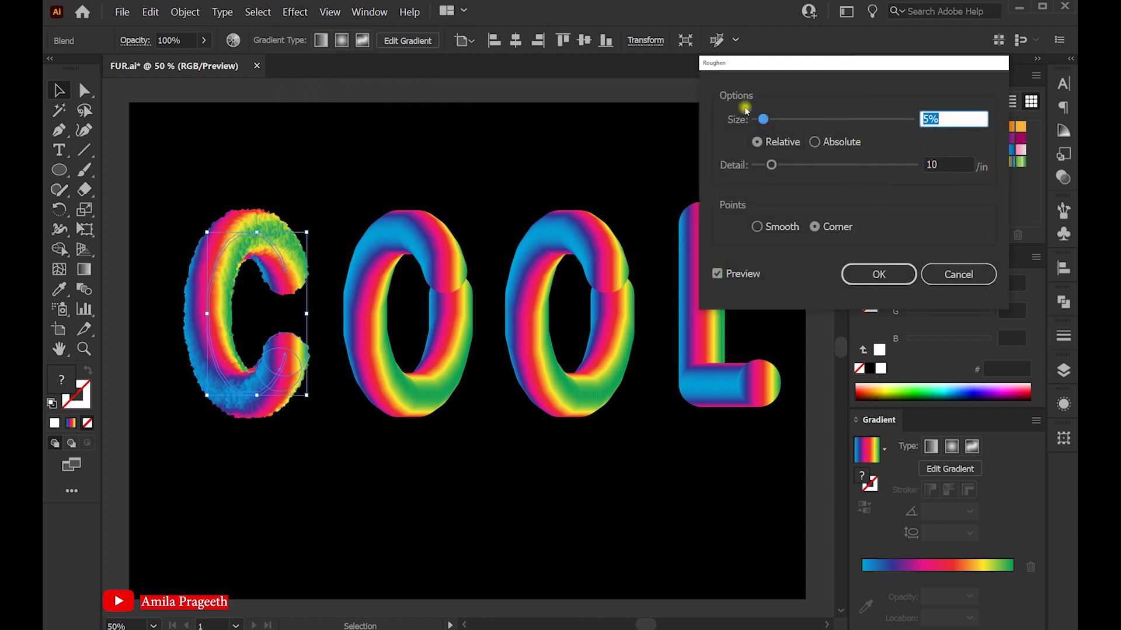
drag(797, 67, 729, 68)
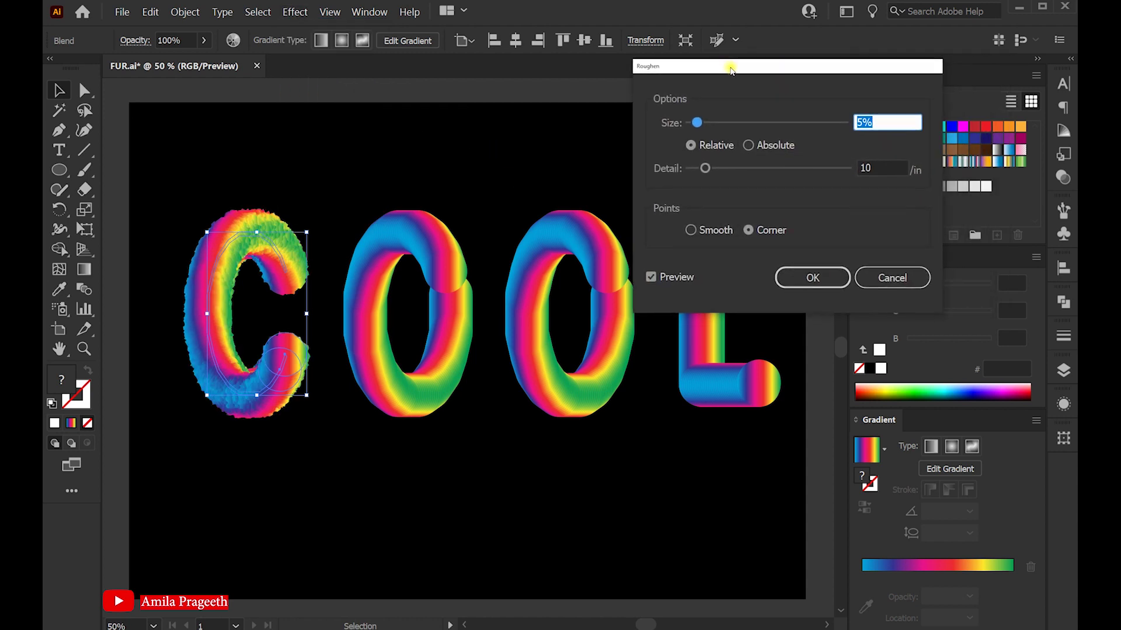
drag(696, 121, 736, 124)
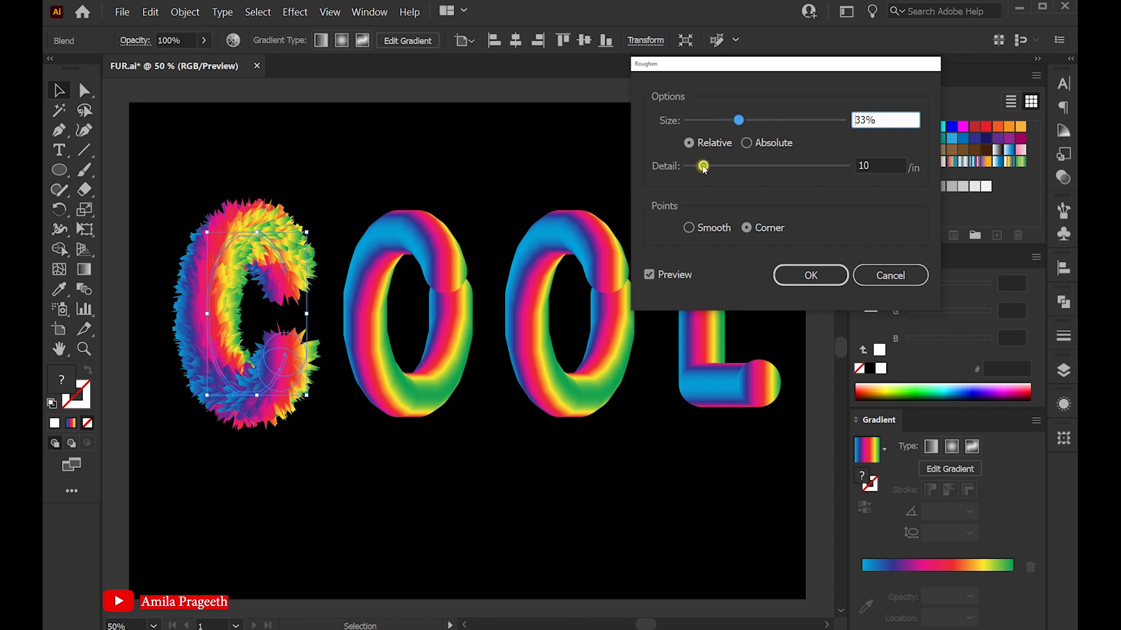
drag(702, 168, 742, 170)
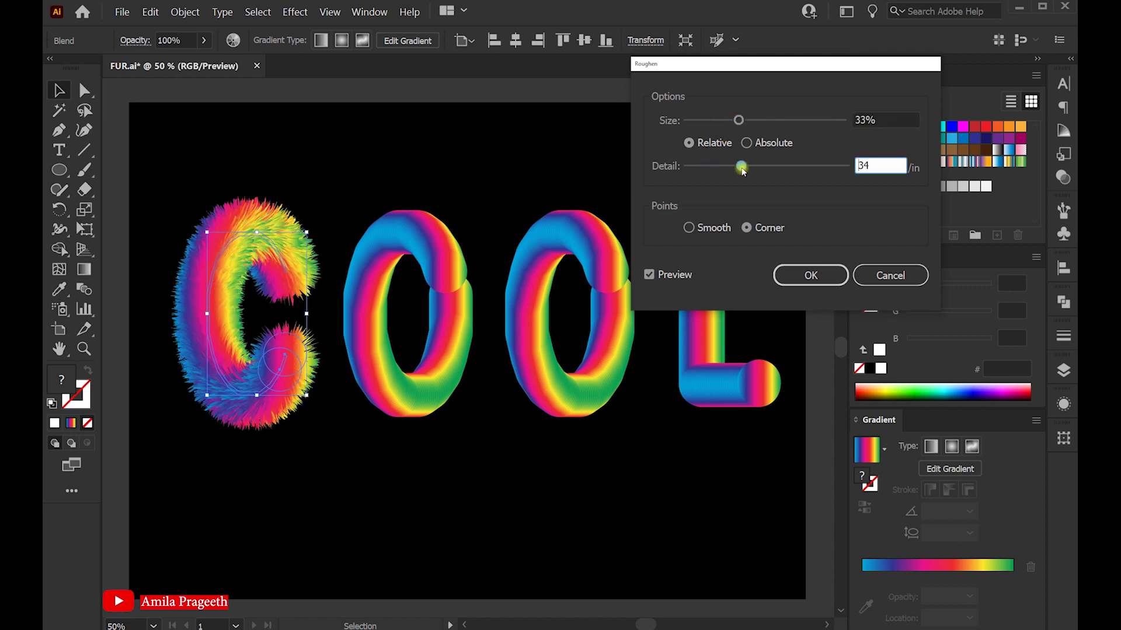
drag(742, 170, 759, 169)
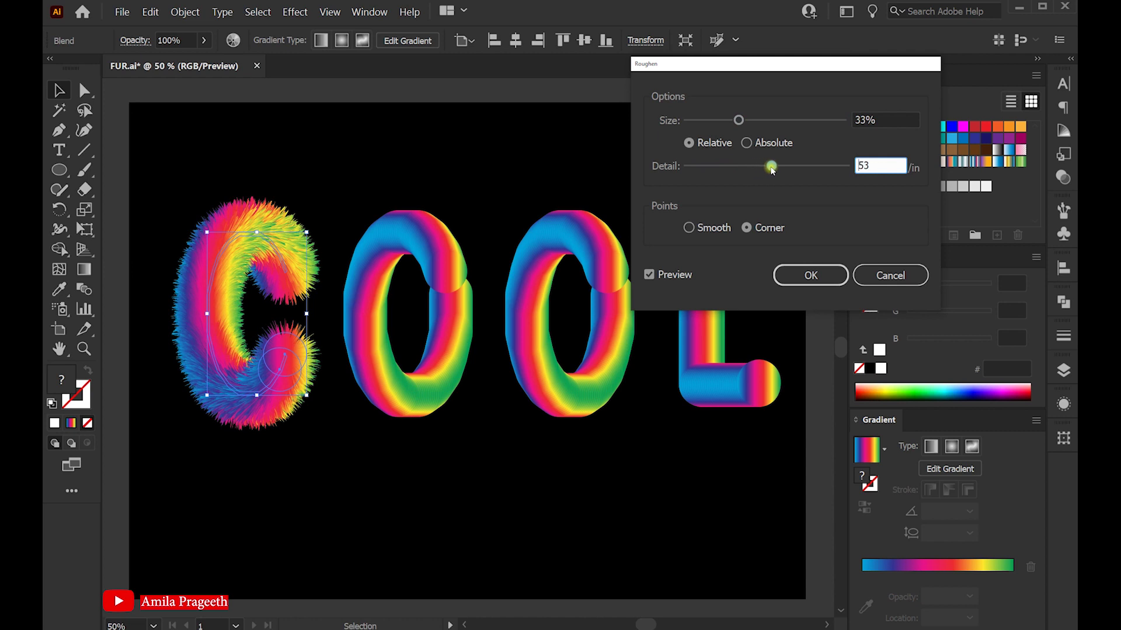
mouse_move(776, 170)
mouse_down()
mouse_move(822, 171)
mouse_move(800, 167)
mouse_up()
mouse_move(738, 120)
mouse_down()
mouse_move(705, 122)
mouse_move(791, 122)
mouse_move(805, 143)
mouse_move(770, 122)
mouse_move(762, 132)
mouse_up()
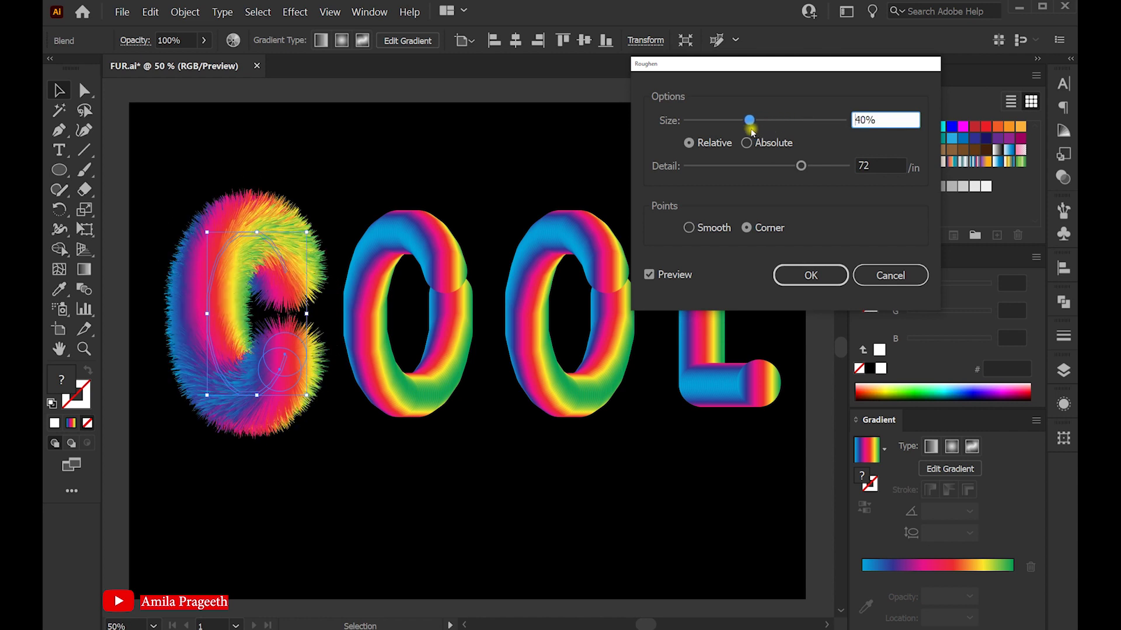
click(801, 166)
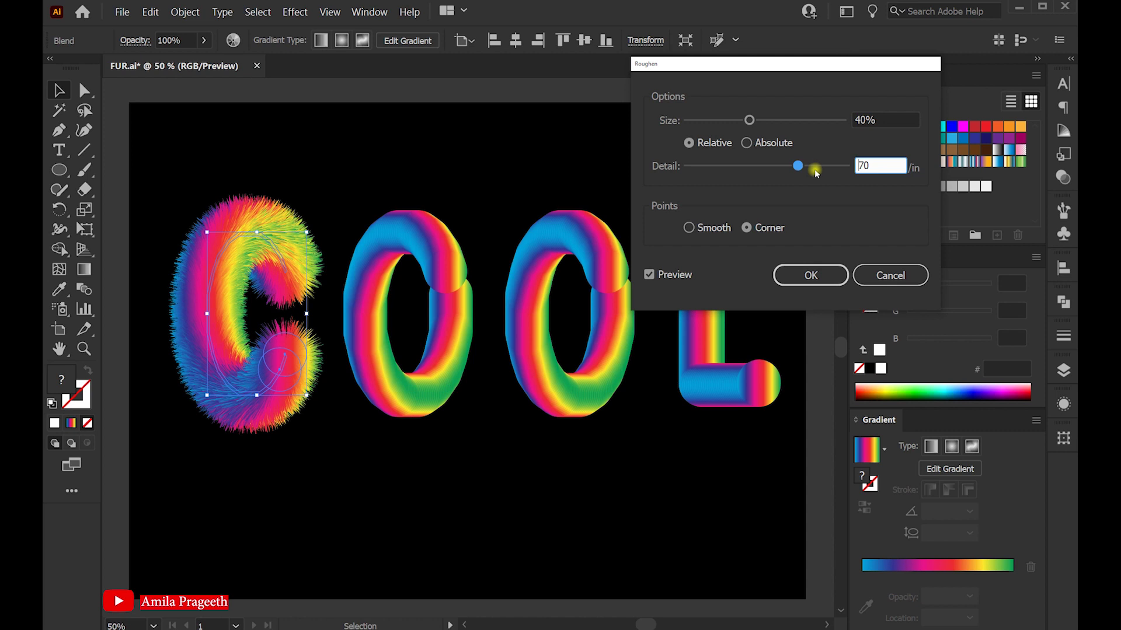
click(810, 274)
click(325, 195)
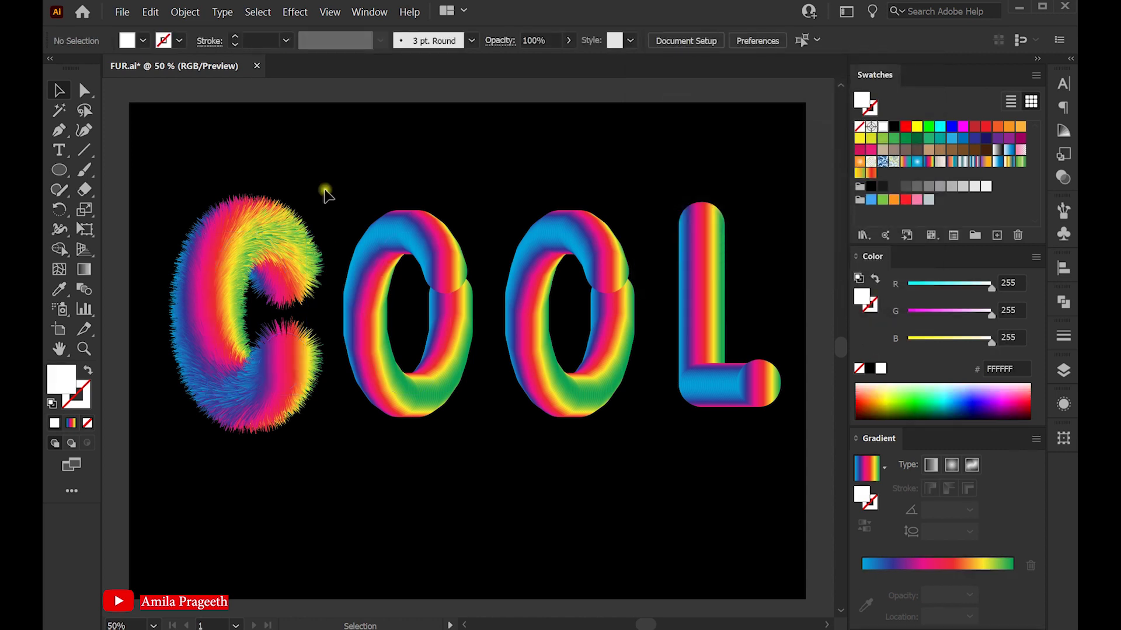
Step: Roughen the first O with Size 44% and Detail about 75
drag(378, 195, 423, 299)
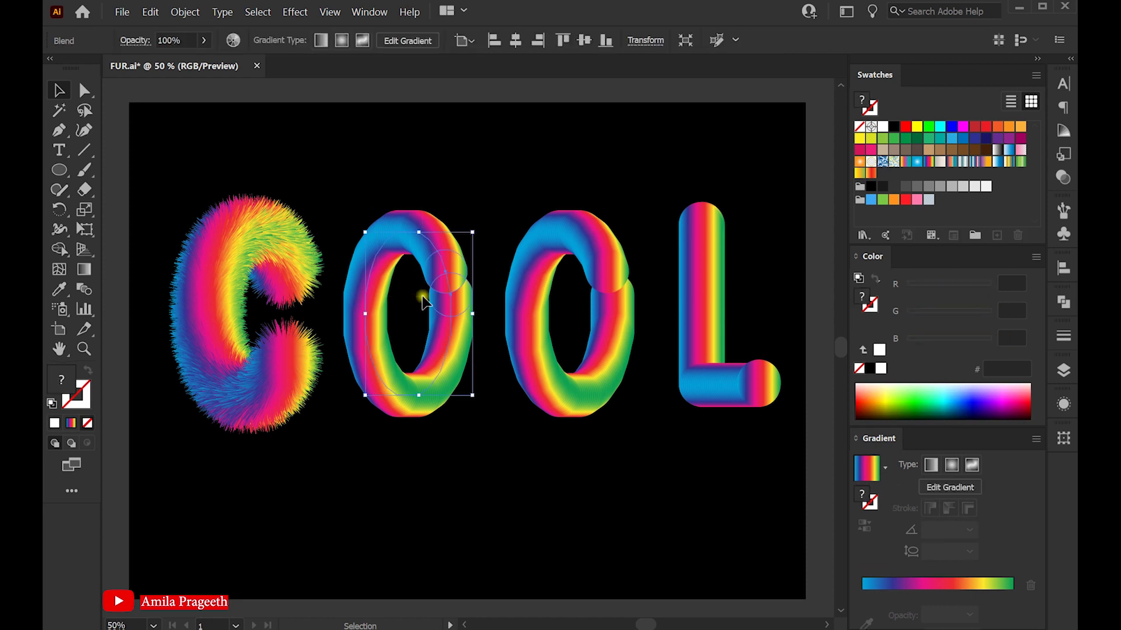
click(295, 13)
mouse_move(317, 91)
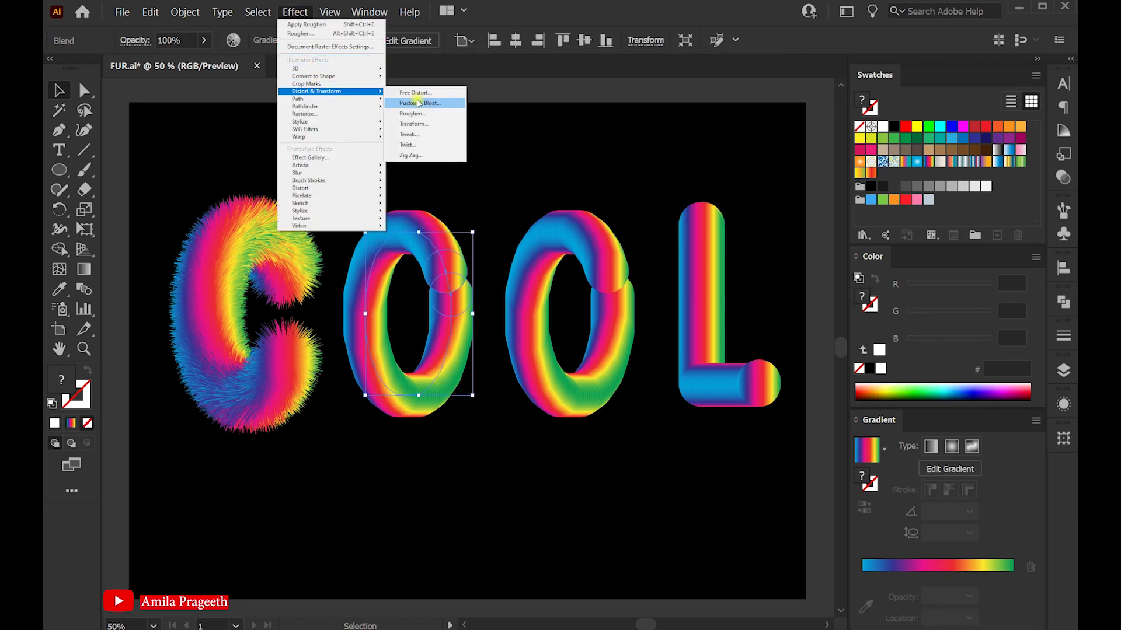
click(412, 113)
drag(695, 120, 741, 123)
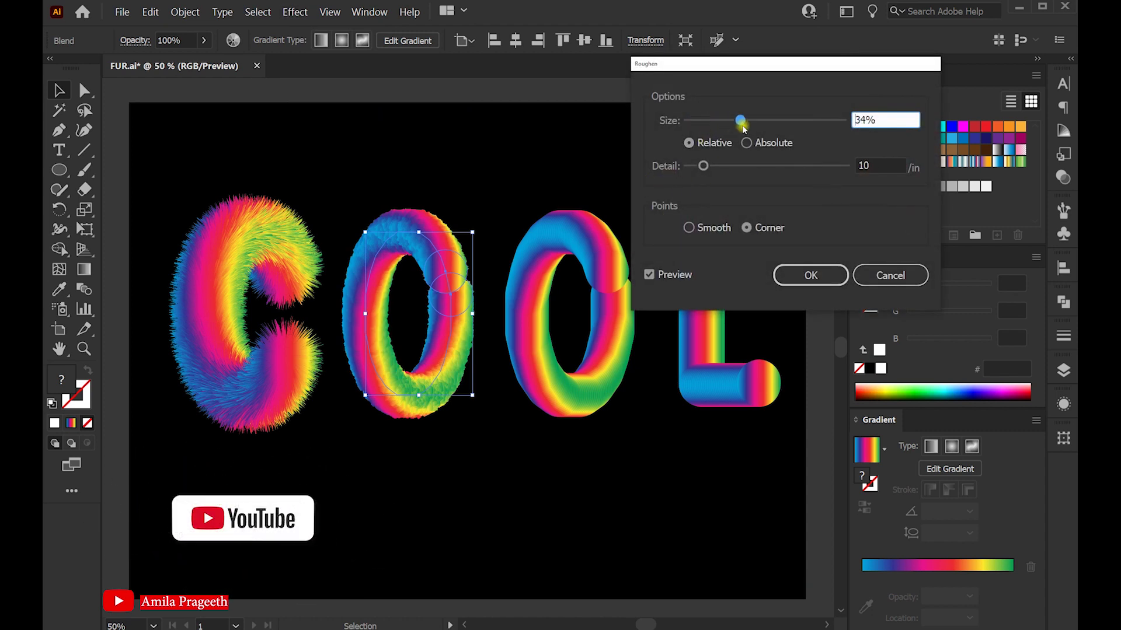
drag(704, 165, 800, 168)
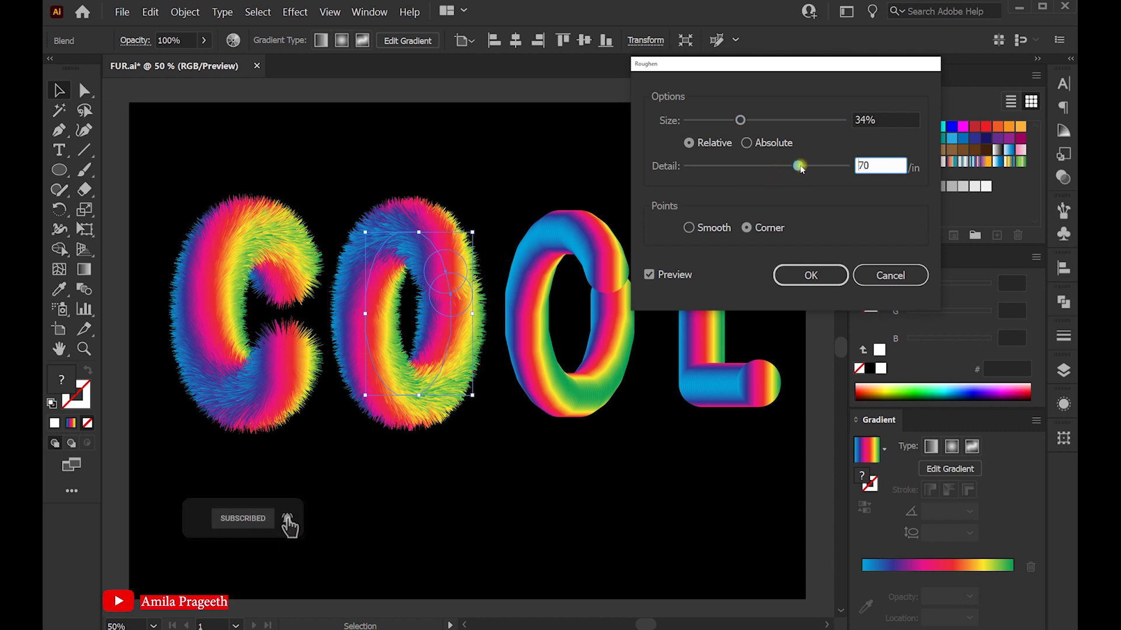
drag(741, 120, 746, 122)
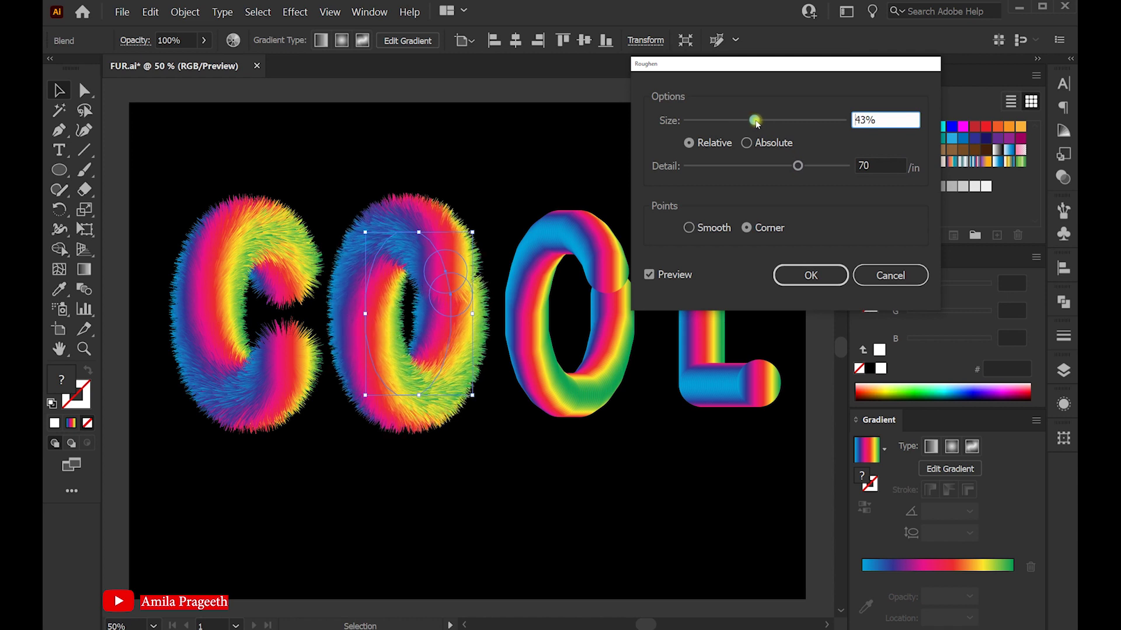
drag(757, 123, 756, 124)
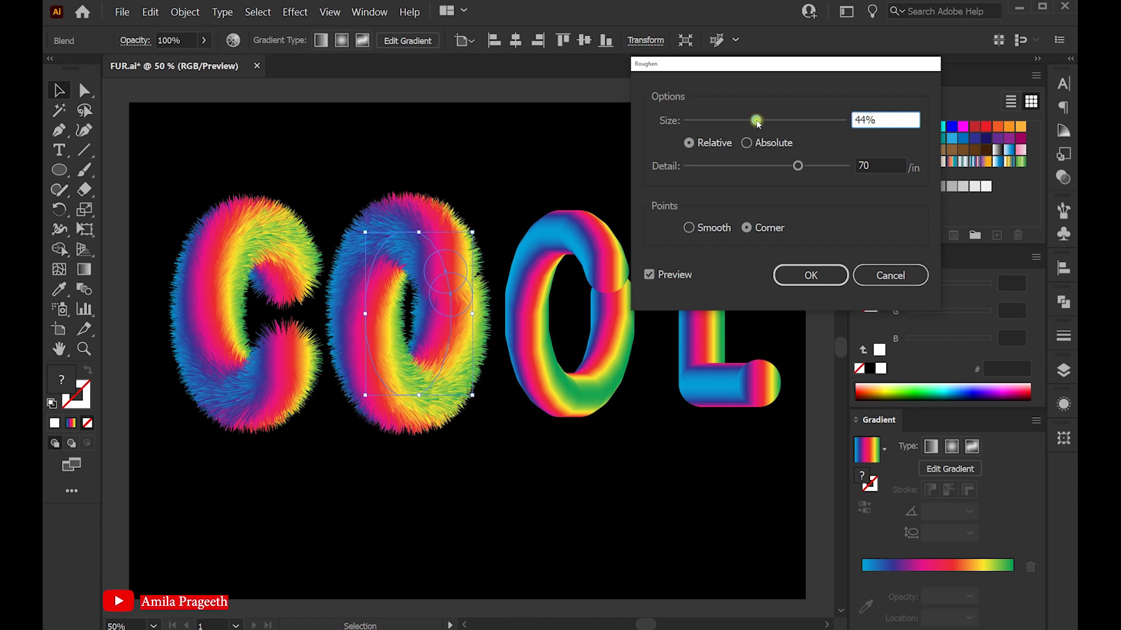
drag(797, 166, 808, 166)
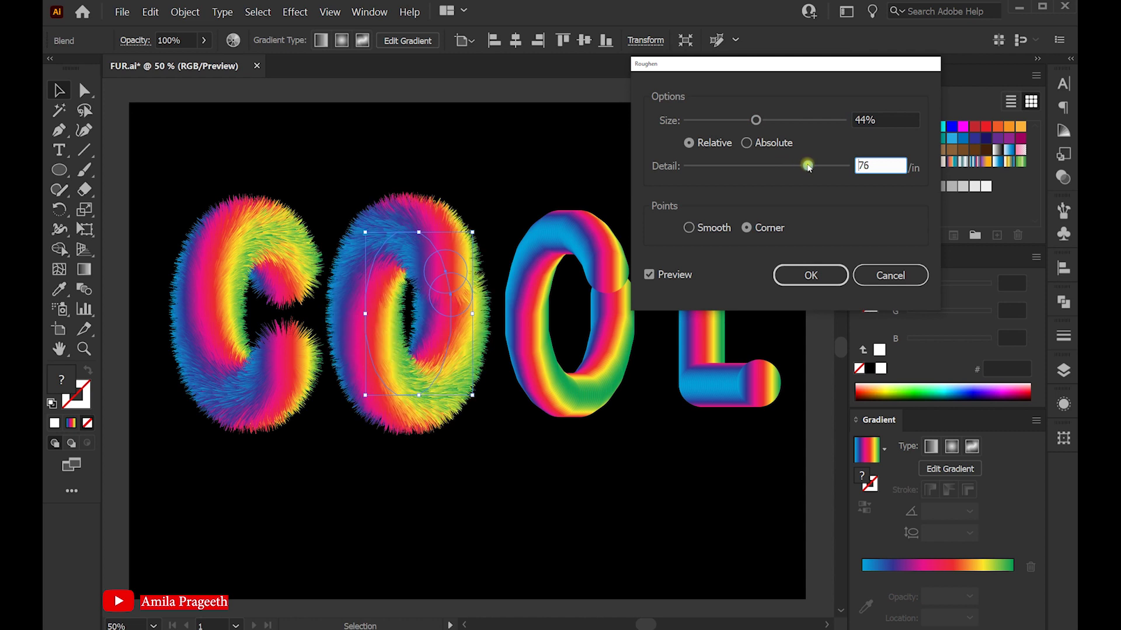
drag(808, 167, 803, 167)
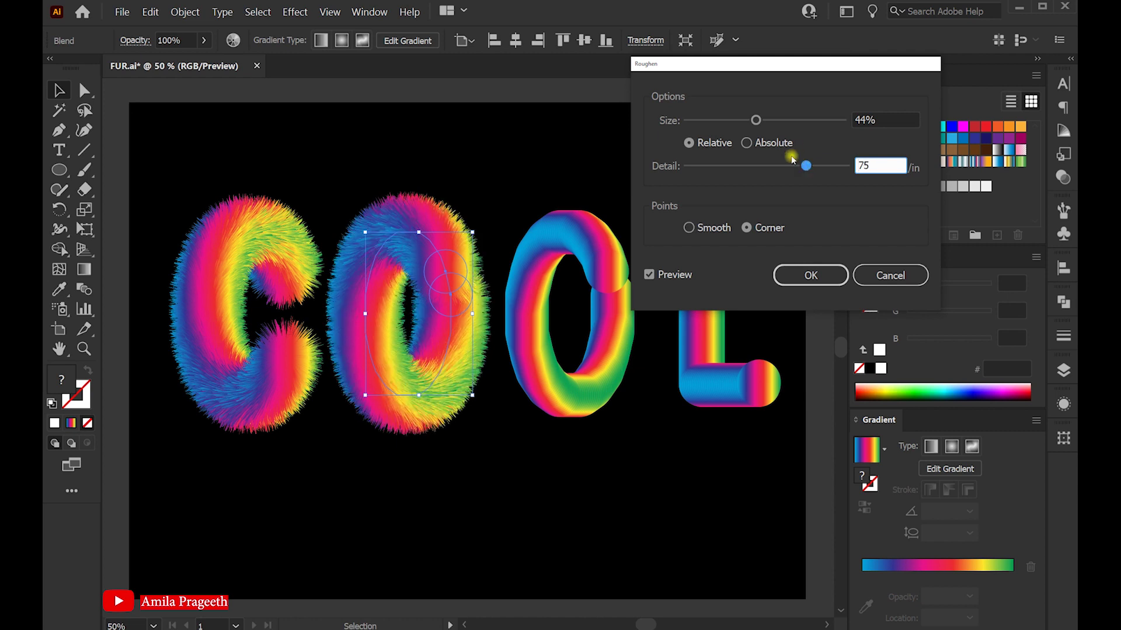
click(813, 276)
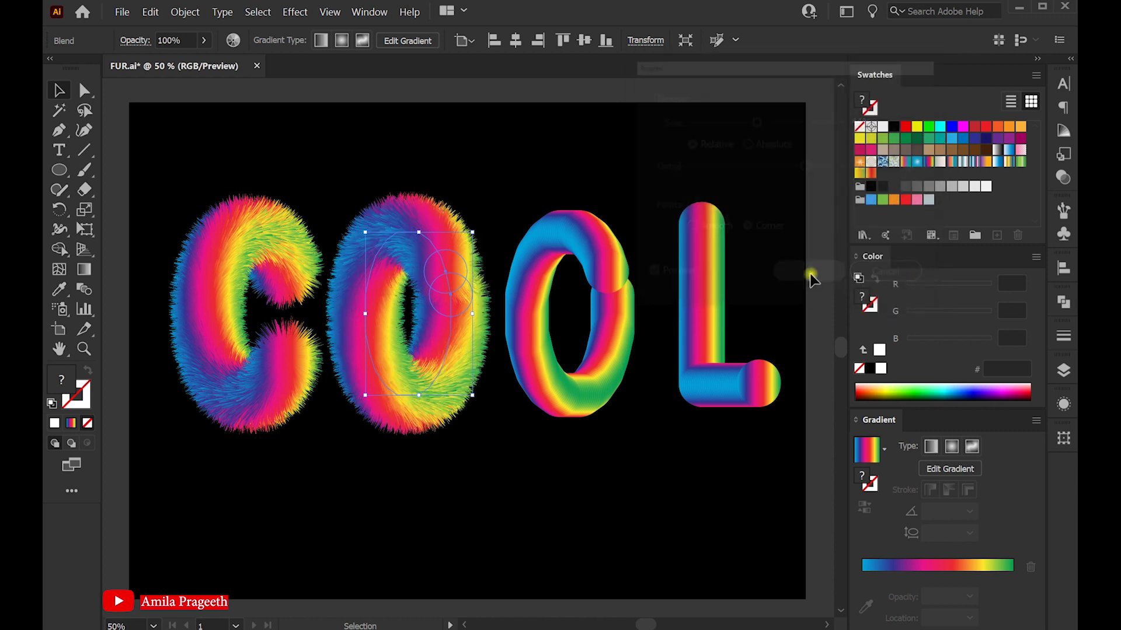
Step: Apply Roughen to the second O with Size 44 and Detail 75
click(539, 242)
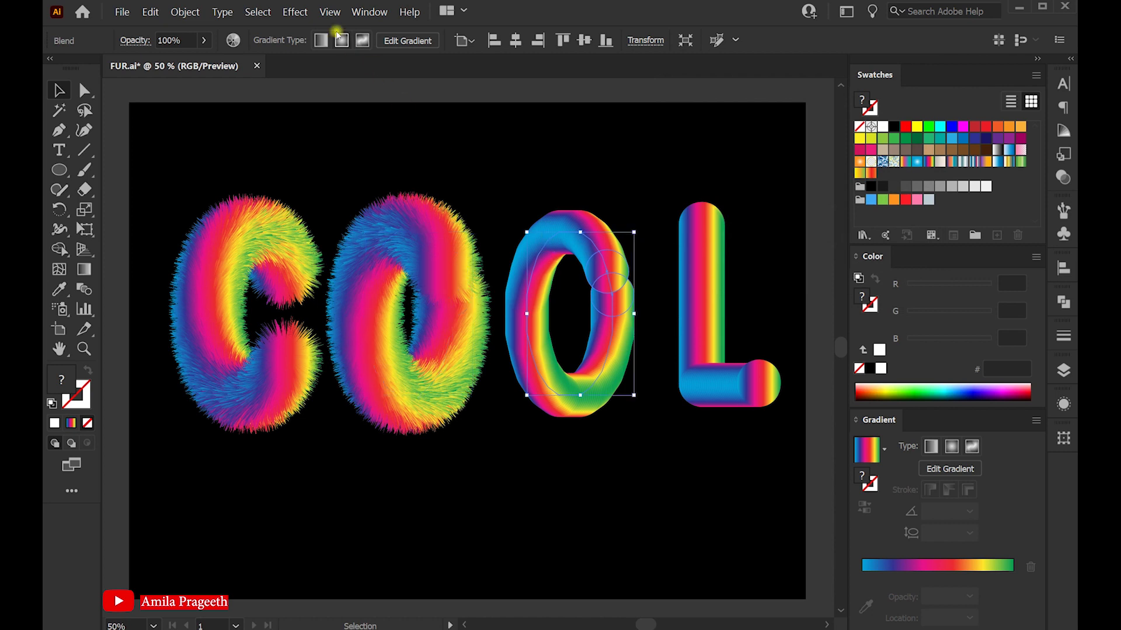
click(295, 11)
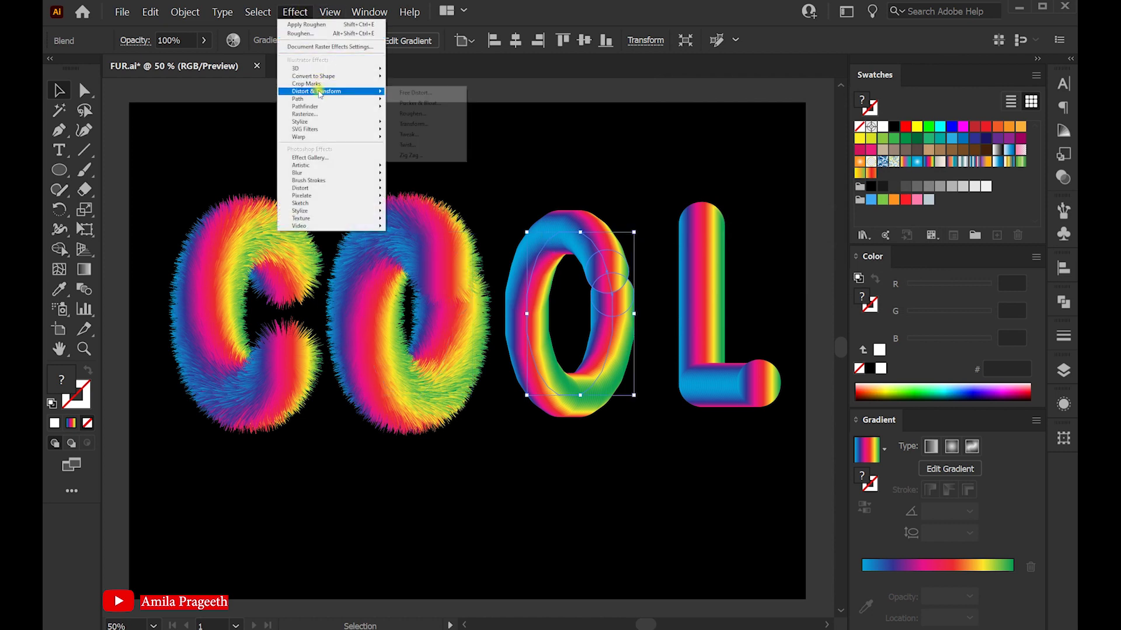
mouse_move(317, 91)
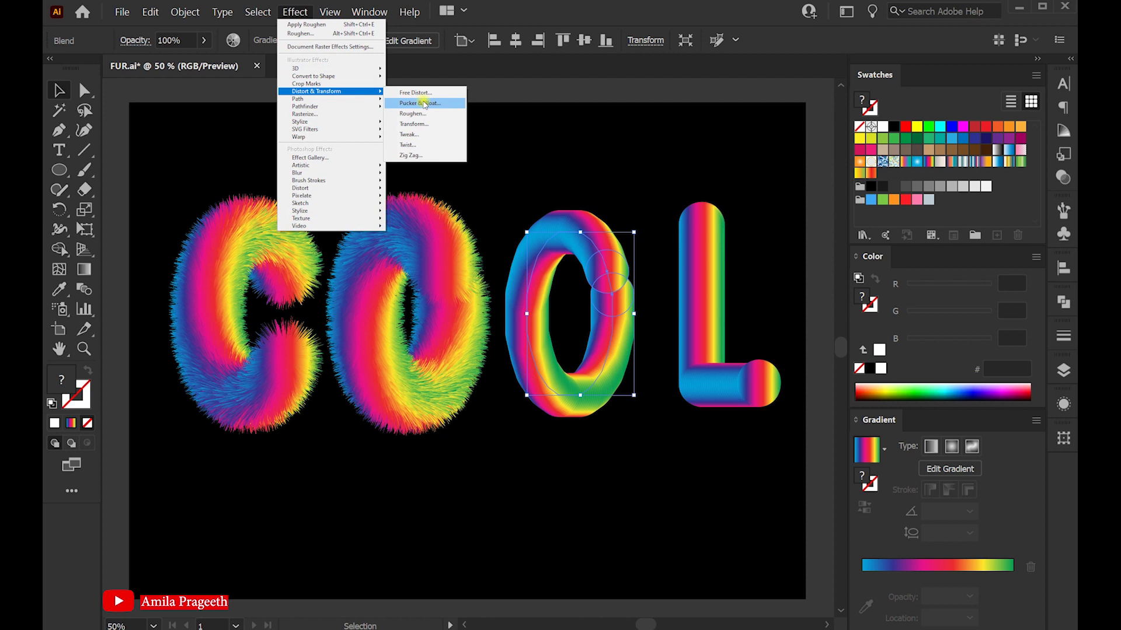
click(414, 114)
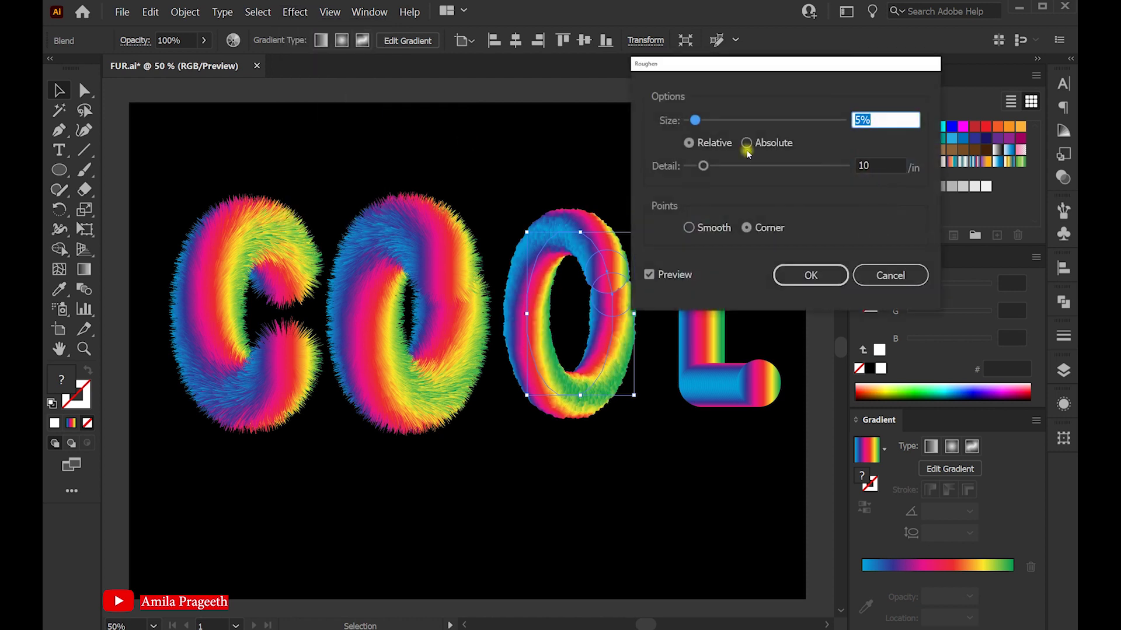
drag(885, 120, 830, 125)
text(4)
click(879, 166)
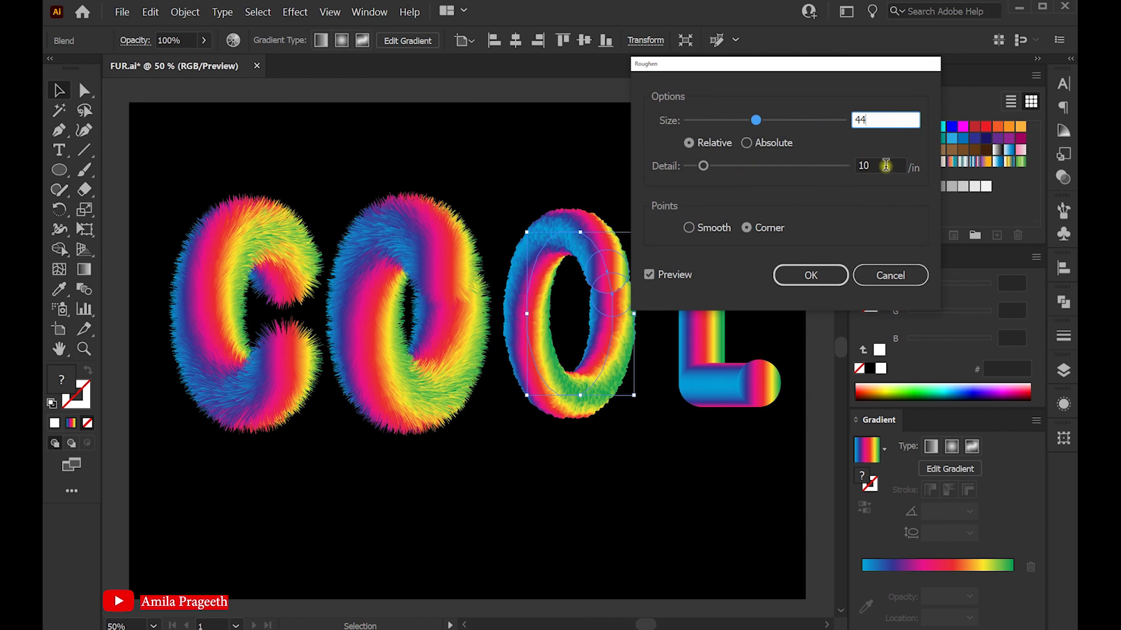
drag(885, 166, 832, 167)
text(75)
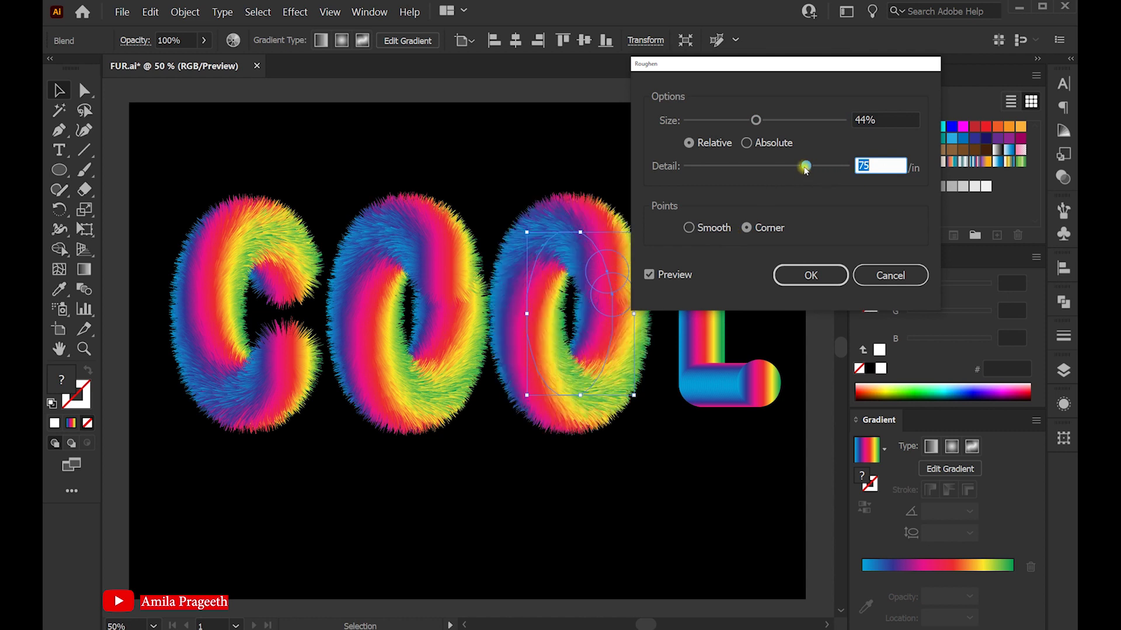
click(810, 275)
click(710, 223)
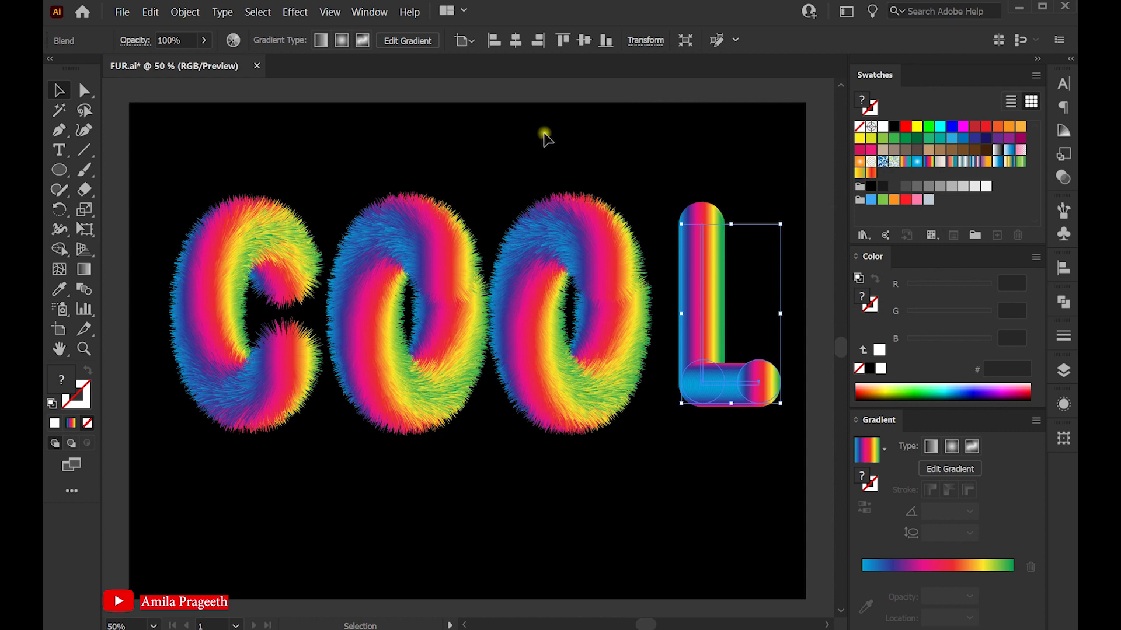
Step: Roughen the L with Size 40%, Detail 70/in and Corner points
click(296, 13)
mouse_move(316, 91)
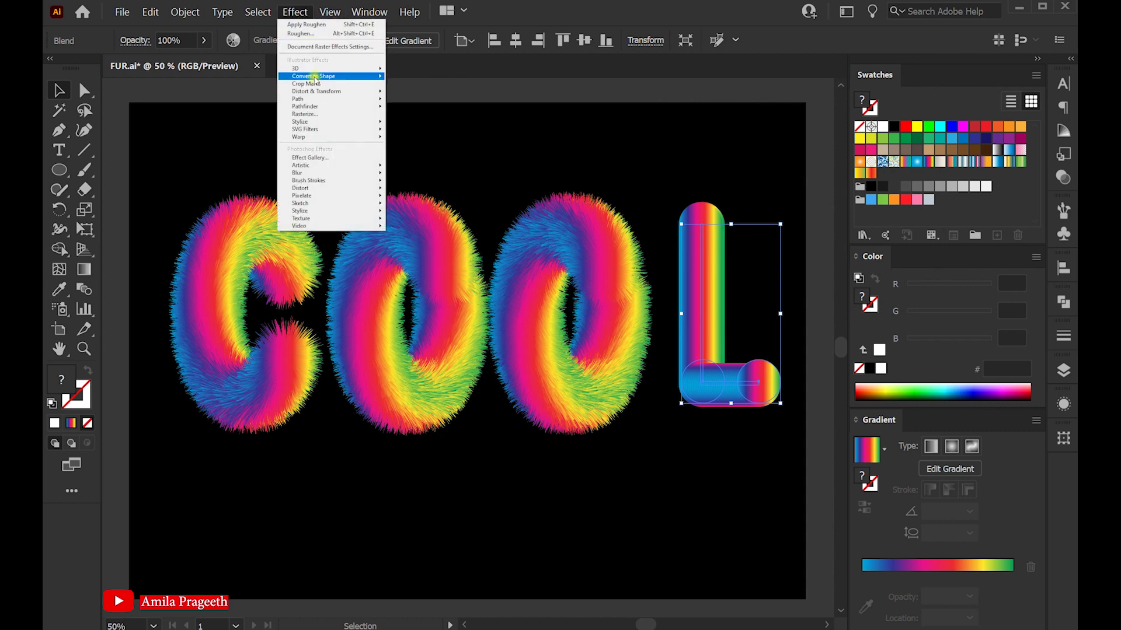
click(416, 114)
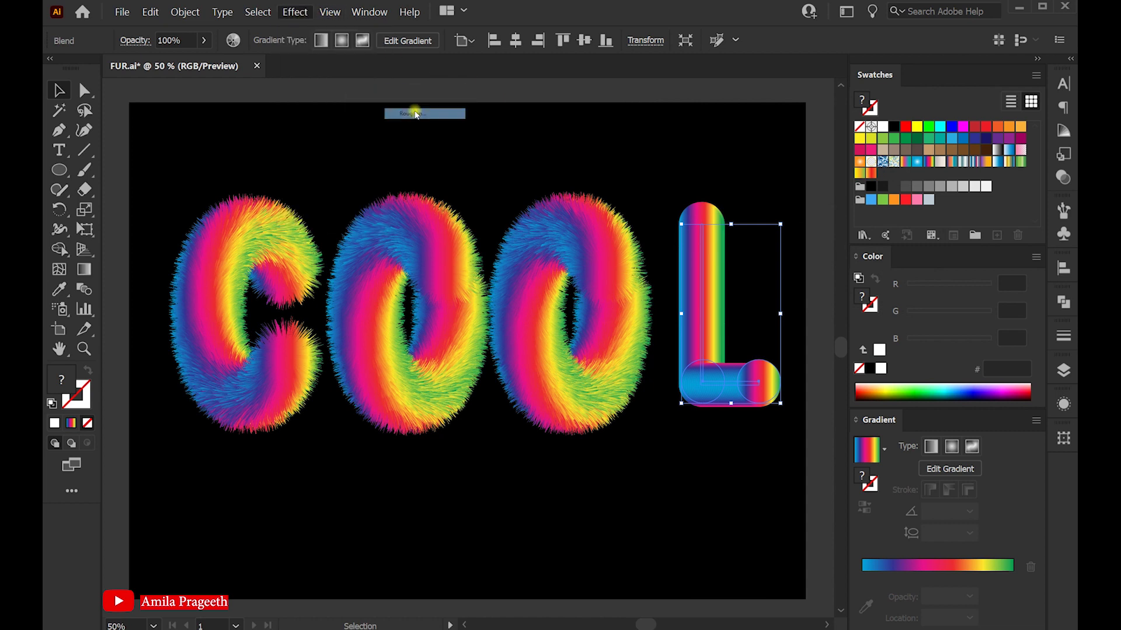
drag(696, 121, 700, 121)
drag(739, 66, 426, 93)
drag(387, 145, 413, 149)
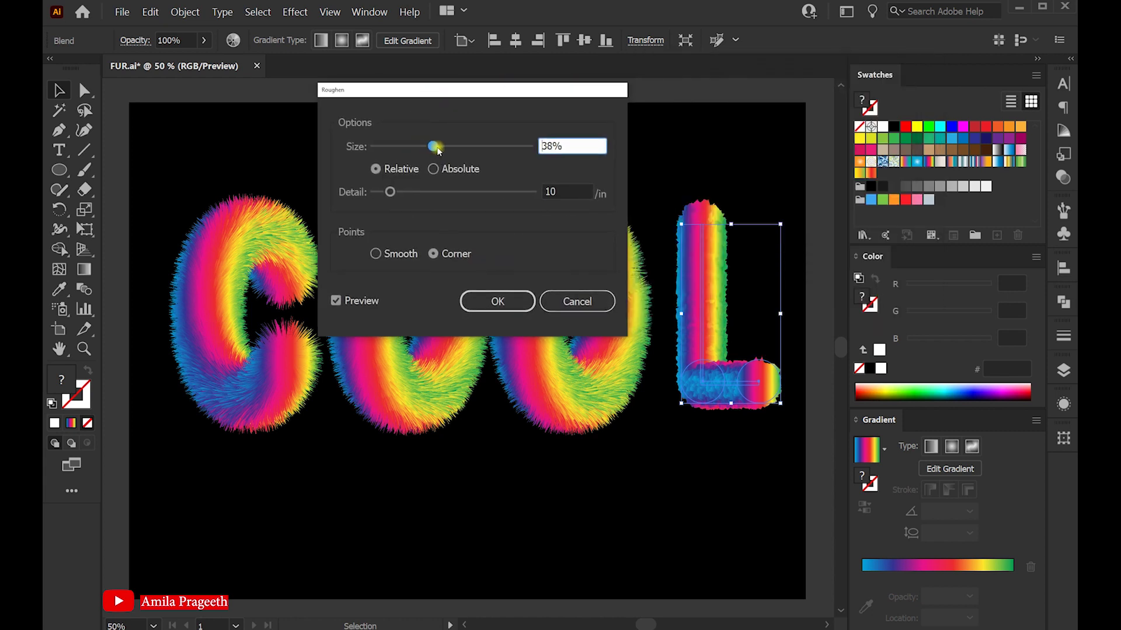
drag(439, 150, 438, 154)
drag(393, 193, 482, 194)
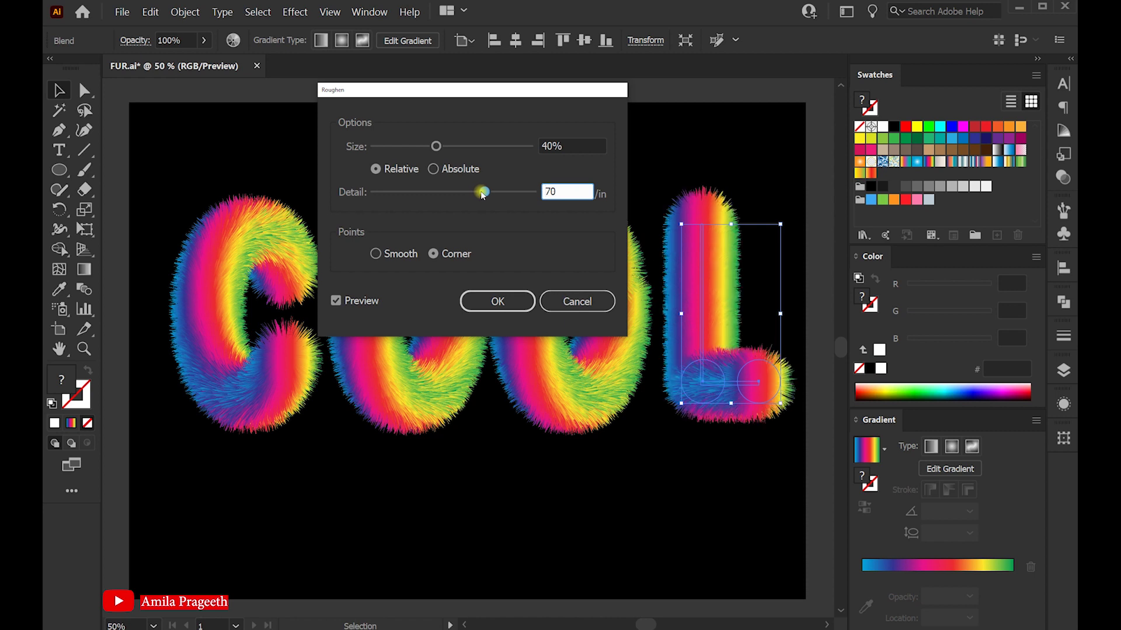
click(526, 313)
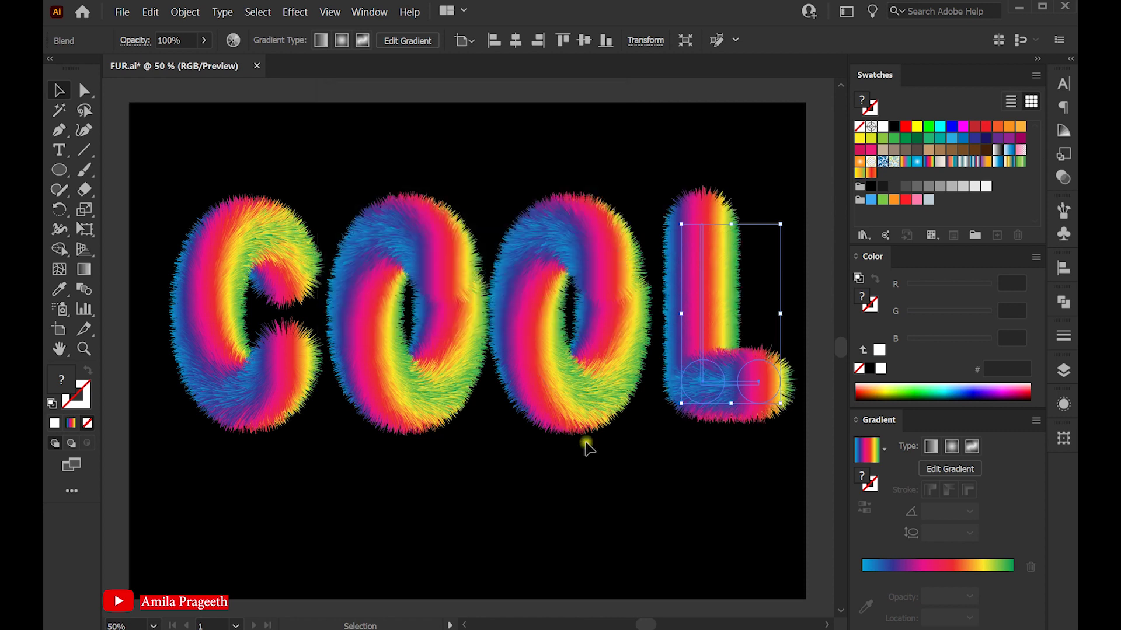
click(592, 457)
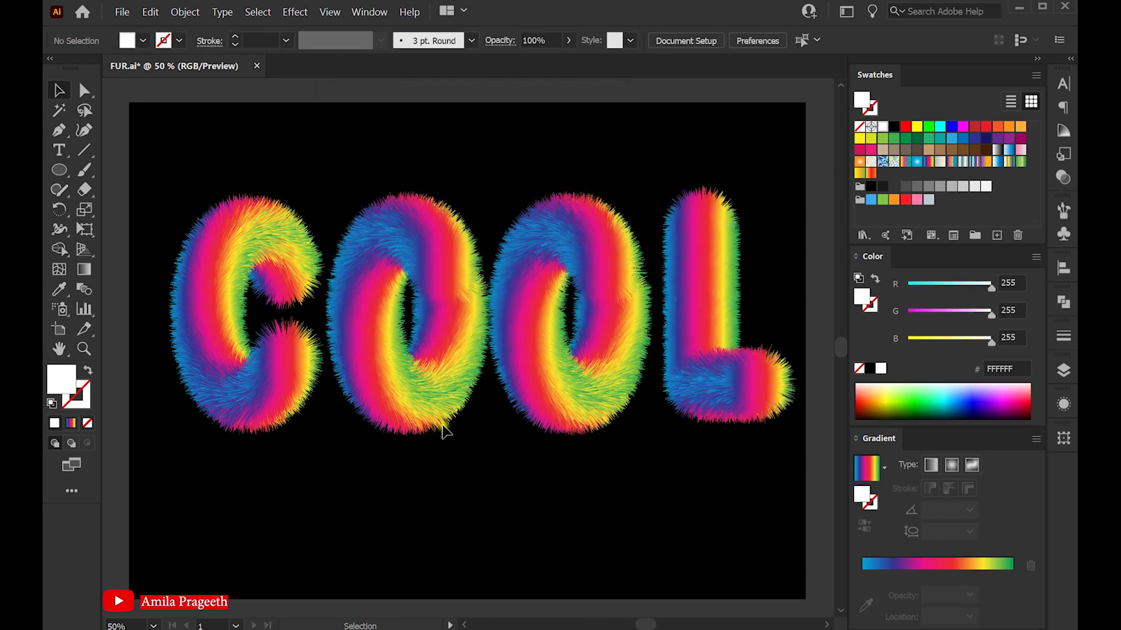
Step: Nudge the C and first O left and the L and second O right with arrow keys
click(219, 327)
key(Left)
key(Left)
key(Left)
key(Left)
key(Left)
key(Left)
key(Left)
key(Left)
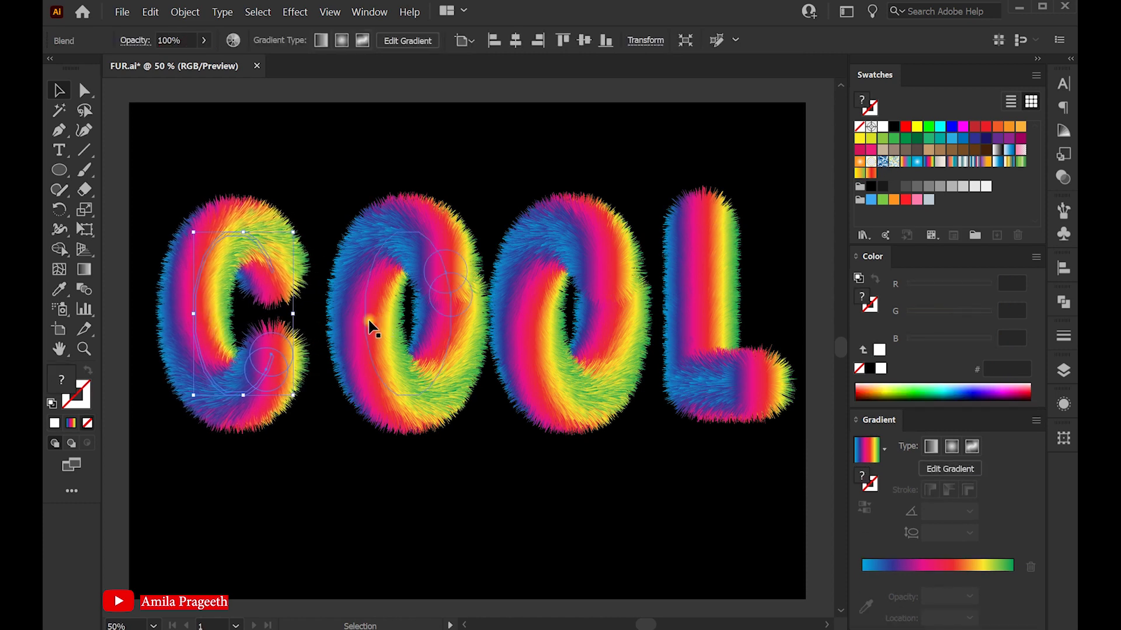
click(354, 321)
key(Left)
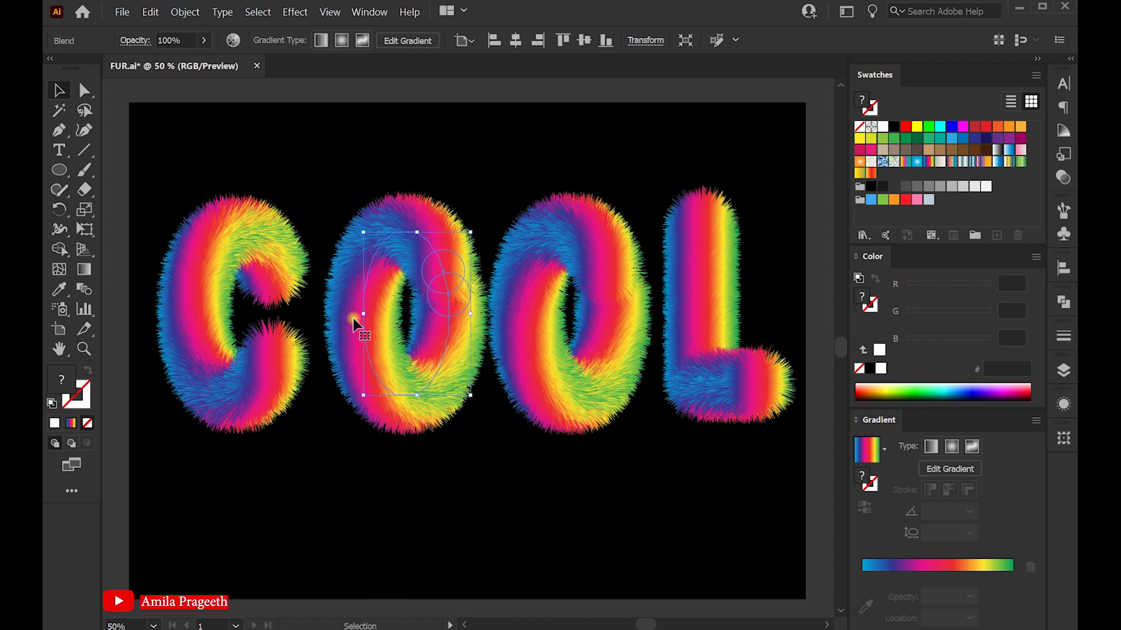
key(Left)
key(Left)
click(720, 319)
key(Right)
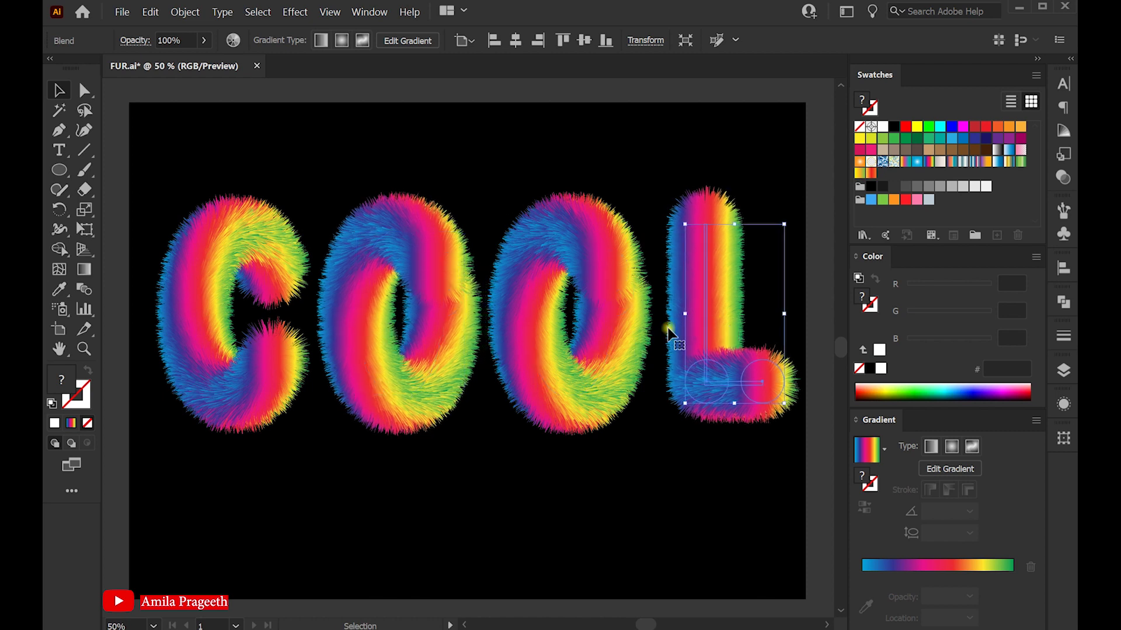
click(635, 333)
key(Right)
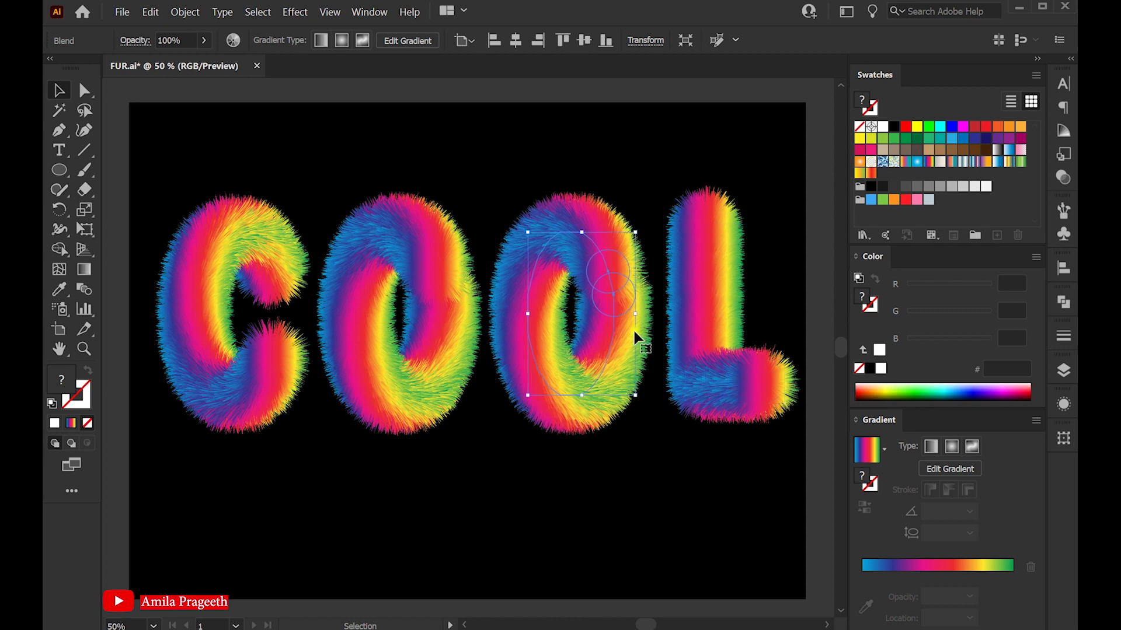
Step: Shrink the whole furry COOL word and move it up on the artboard
click(358, 162)
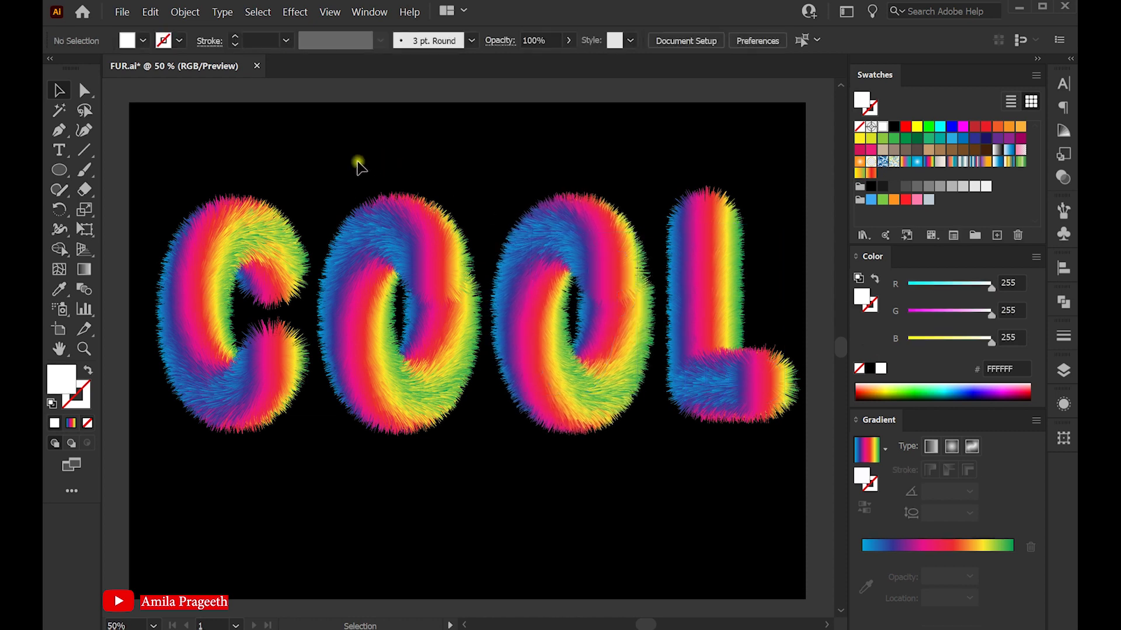
mouse_move(178, 155)
mouse_down()
mouse_move(629, 405)
mouse_move(733, 438)
mouse_up()
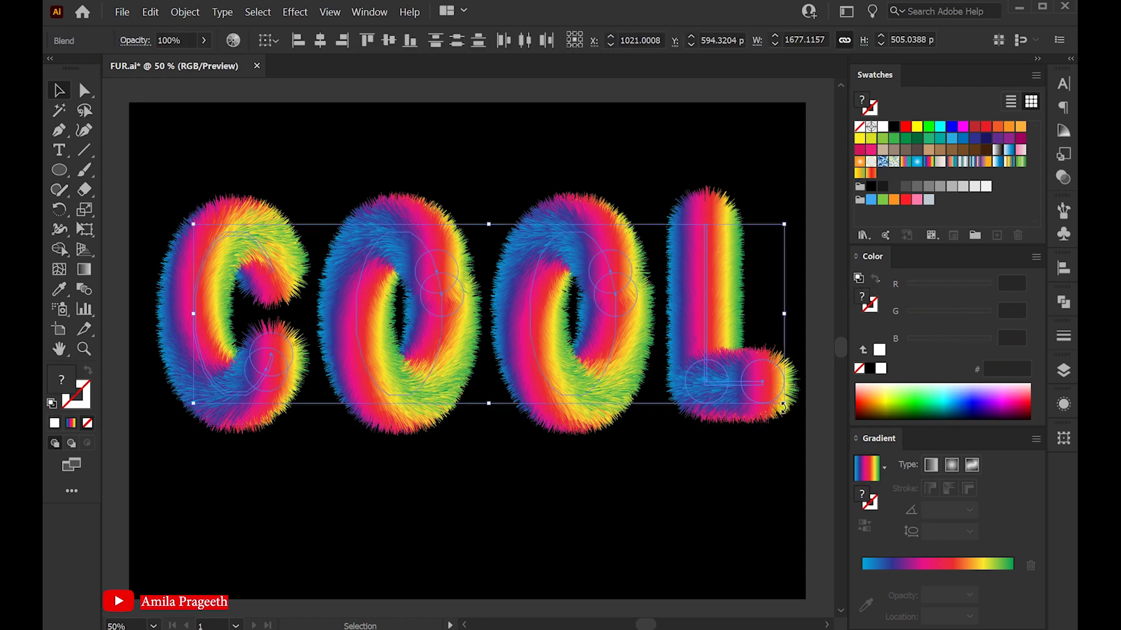
drag(784, 403, 744, 386)
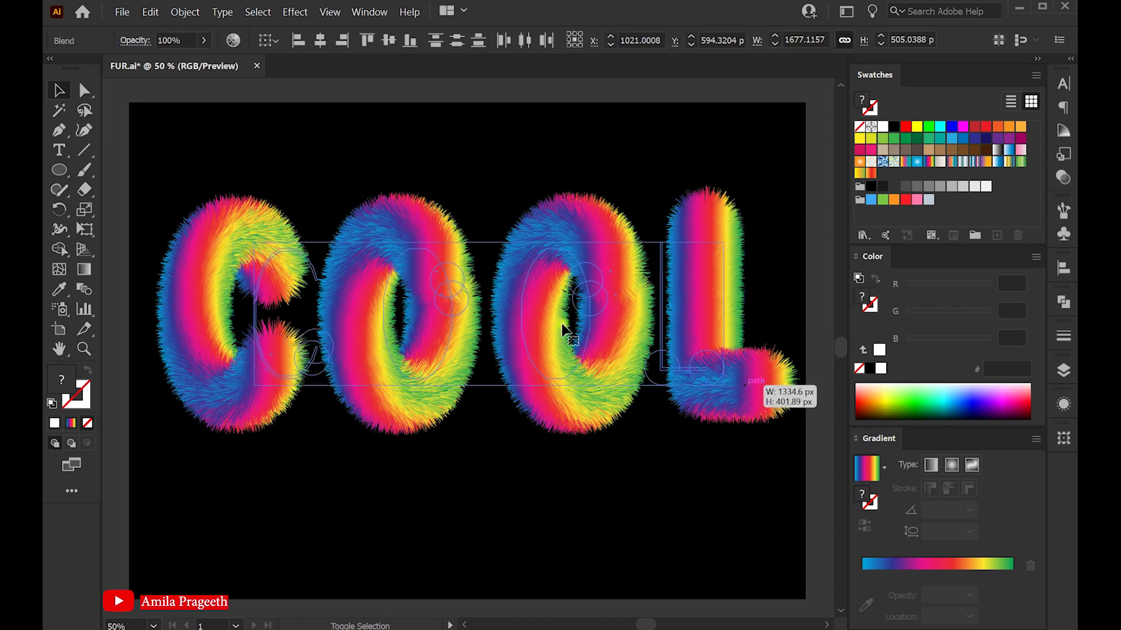
drag(509, 309, 506, 234)
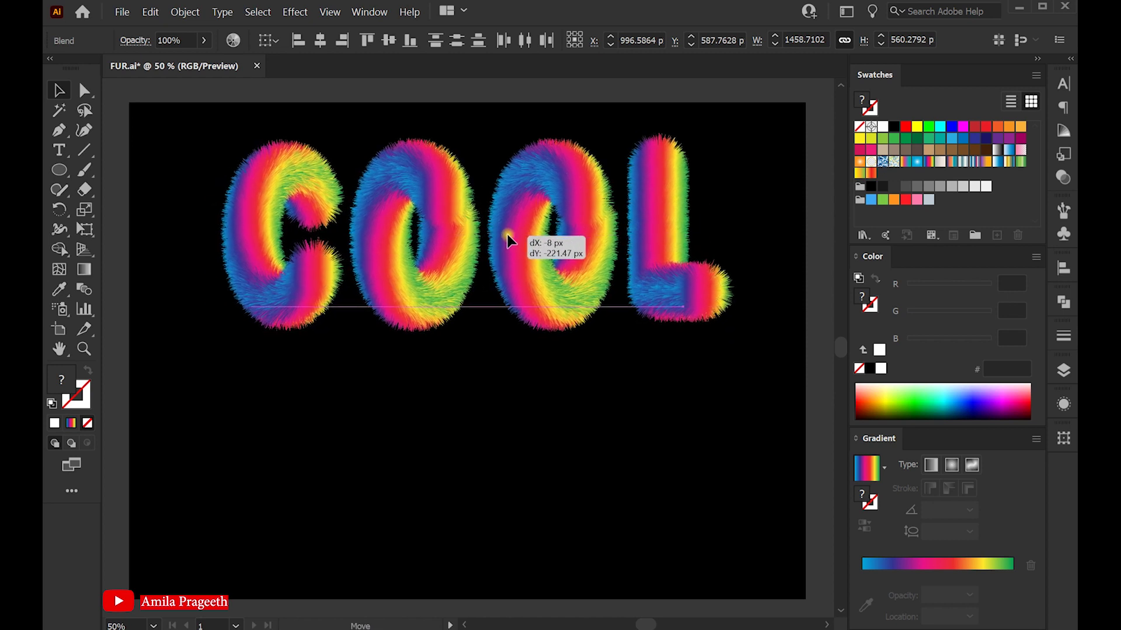
click(470, 376)
Step: Shift-nudge the C further left and the L further right
click(252, 237)
key(shift+Left)
key(shift+Left)
key(shift+Left)
key(shift+Left)
key(shift+Left)
key(shift+Left)
key(shift+Left)
click(374, 241)
key(shift+Left)
key(shift+Left)
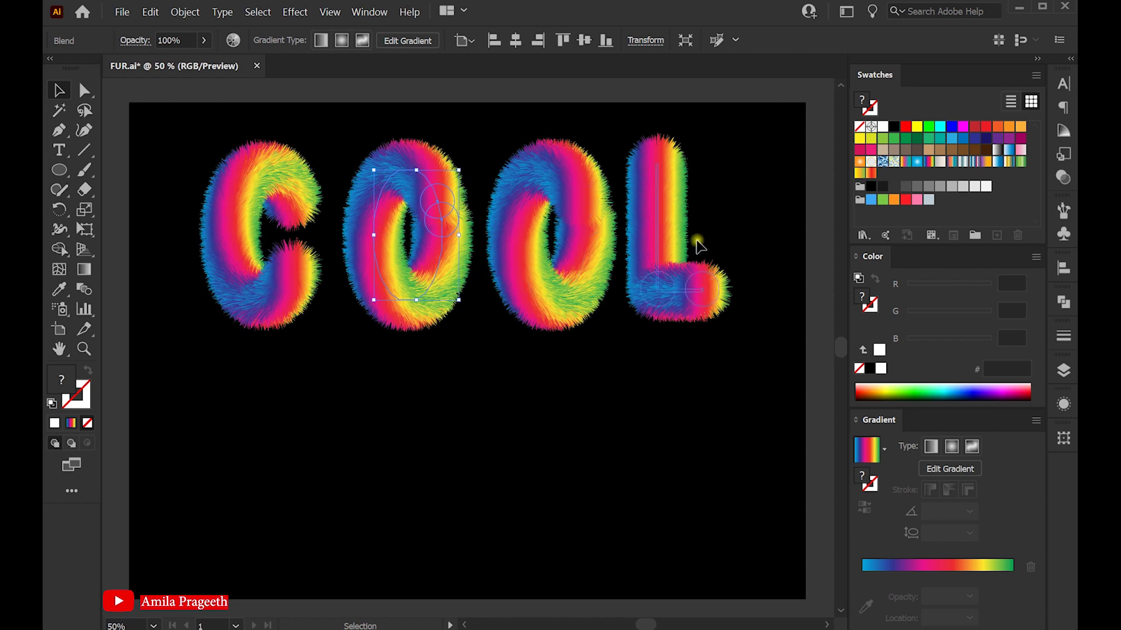
click(672, 237)
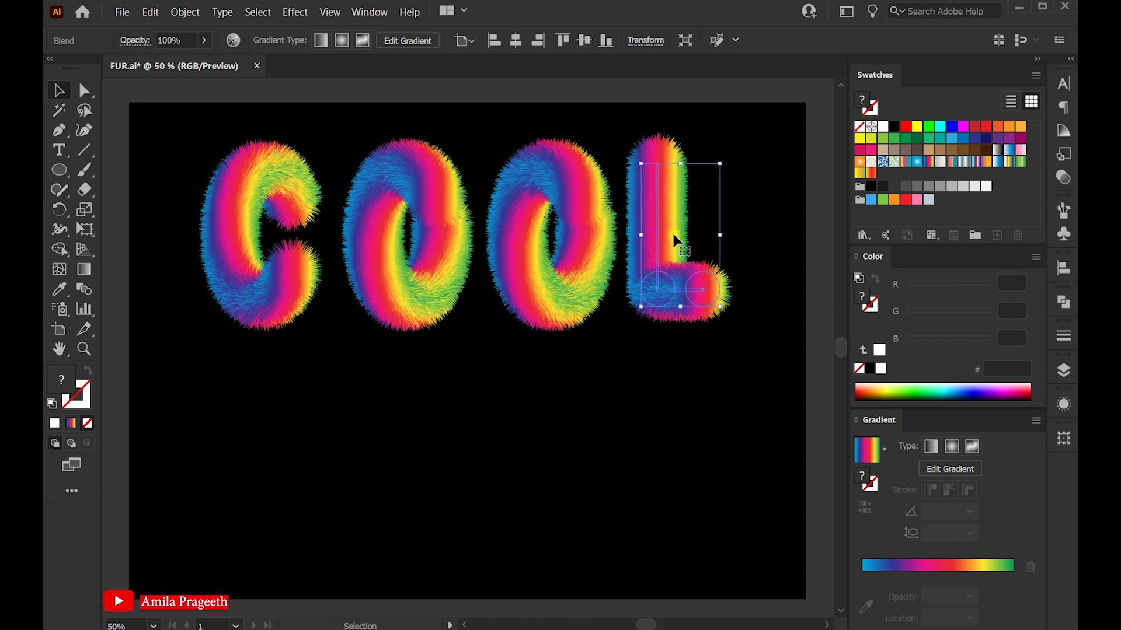
key(shift+Right)
key(shift+Right)
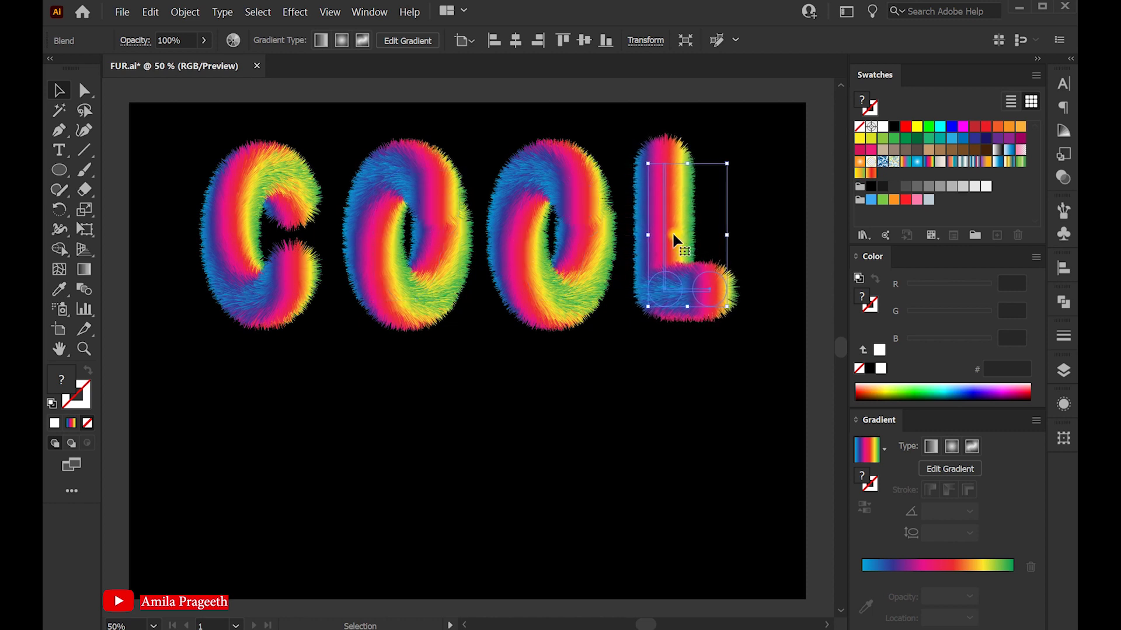
Step: Move the word down, enlarge it, and apply a light-blue radial gradient
click(658, 368)
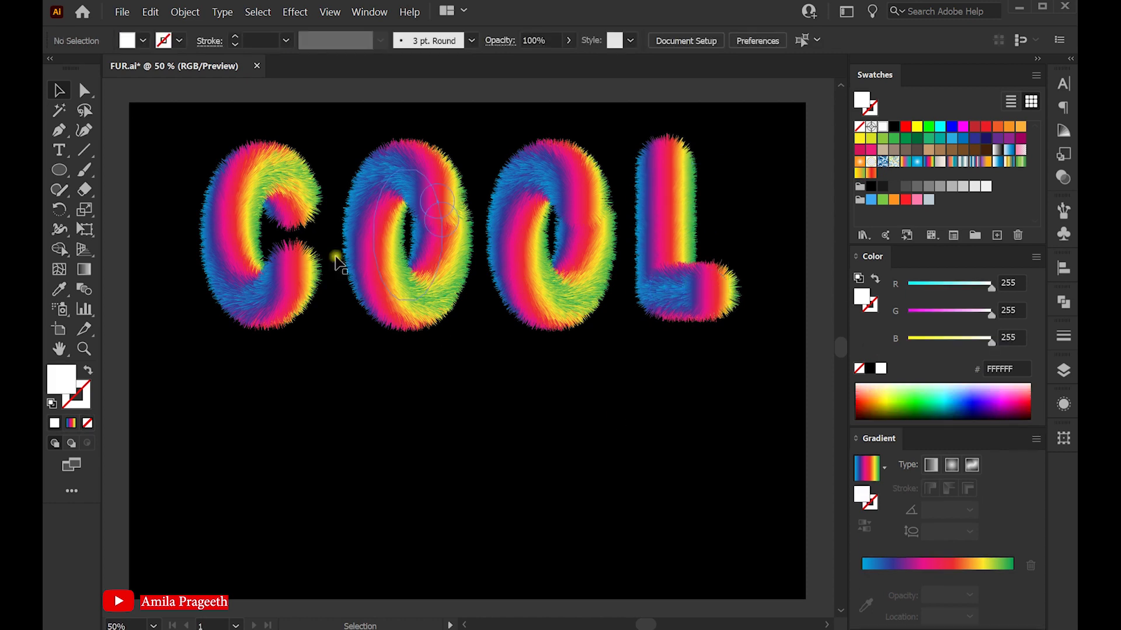
drag(202, 125, 751, 453)
drag(551, 297, 549, 355)
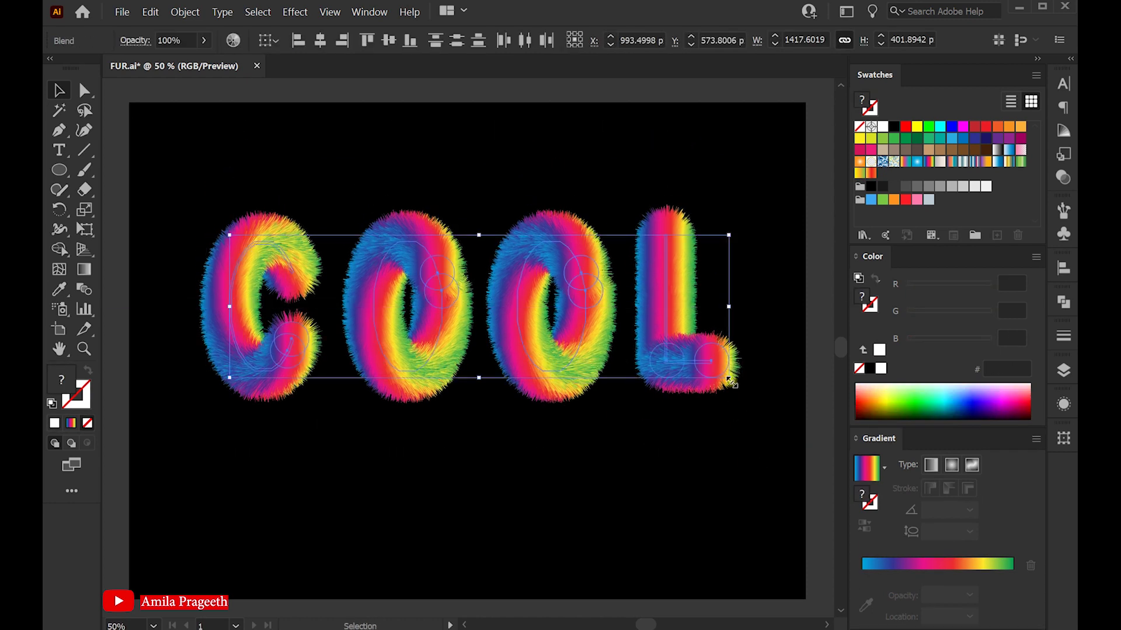
drag(731, 379, 749, 397)
click(656, 462)
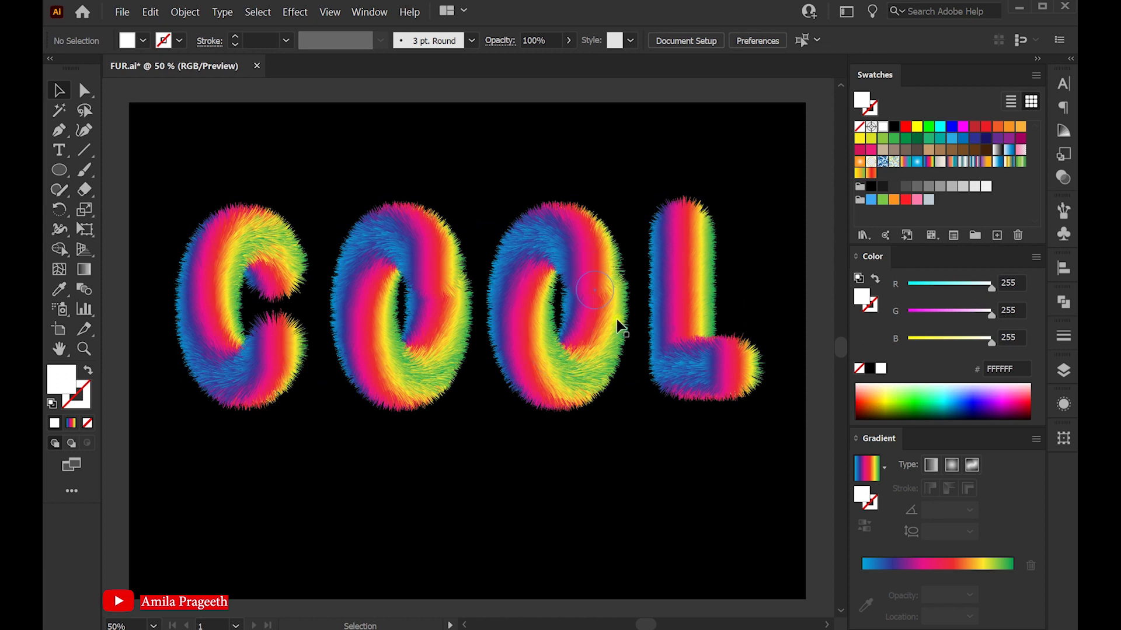
drag(207, 182, 720, 440)
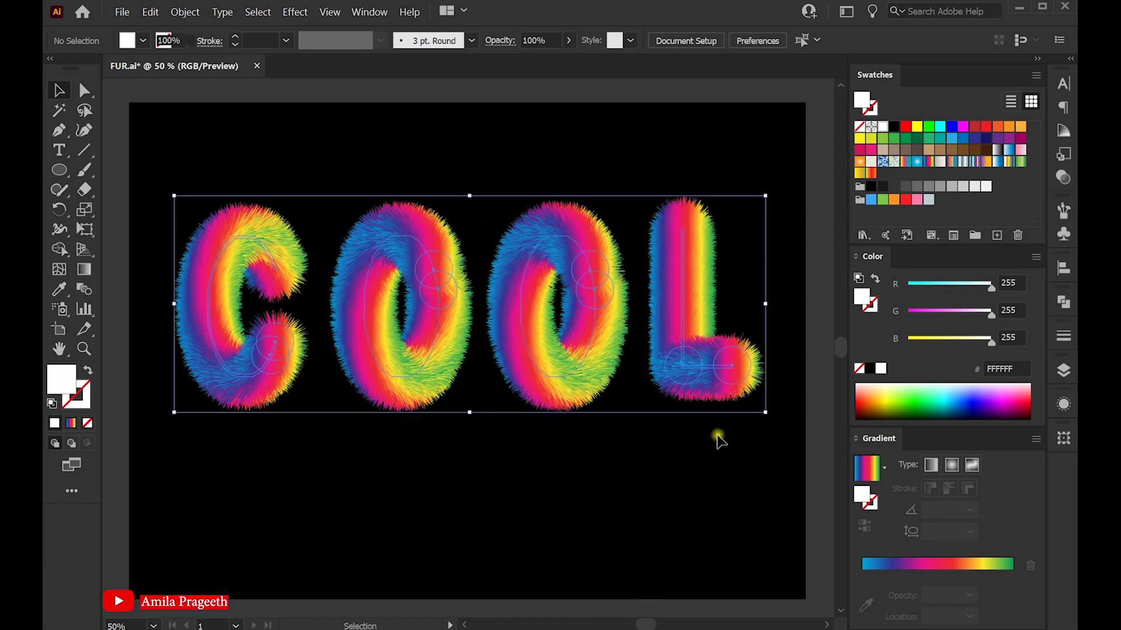
click(917, 163)
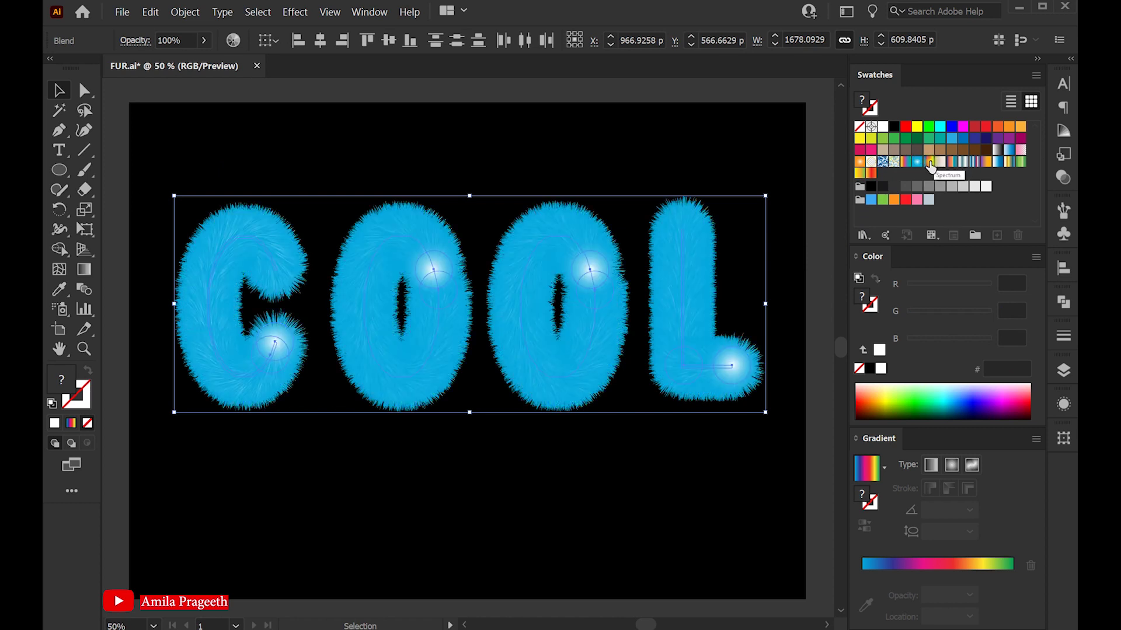
Step: Try rainbow, cream, teal, chrome, green and other swatch gradients, settling on red-orange
click(930, 166)
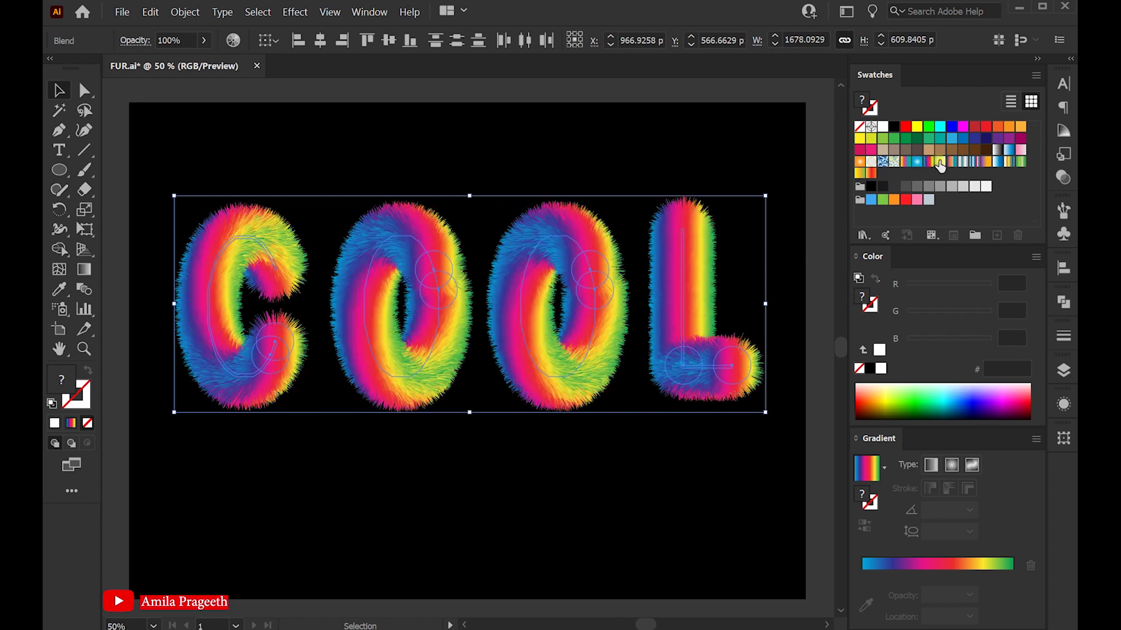
click(940, 167)
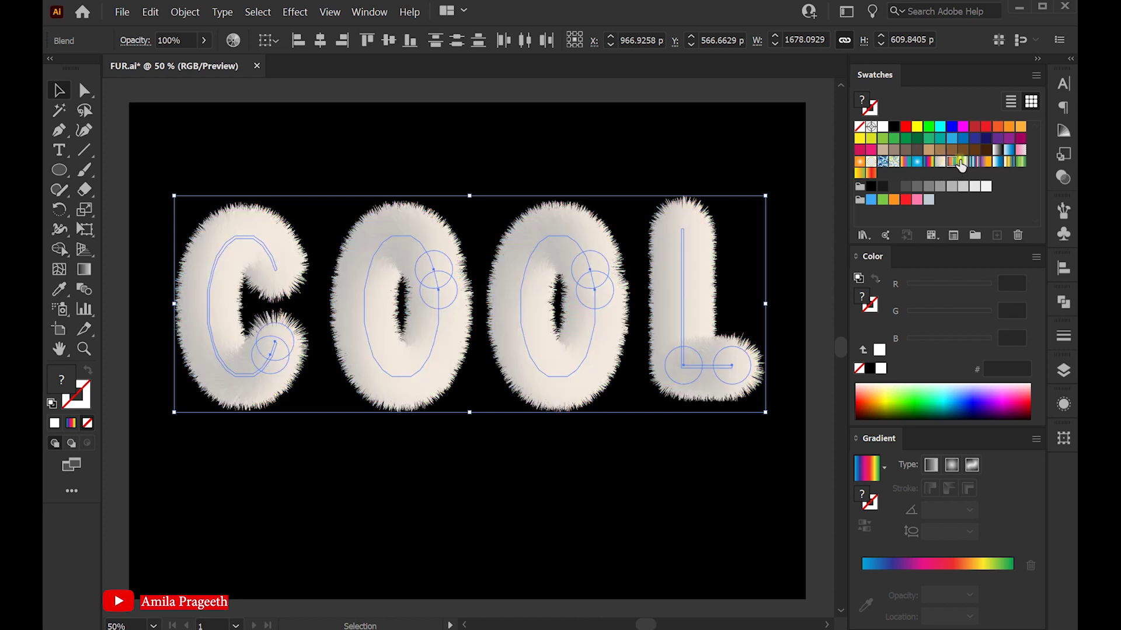
click(960, 164)
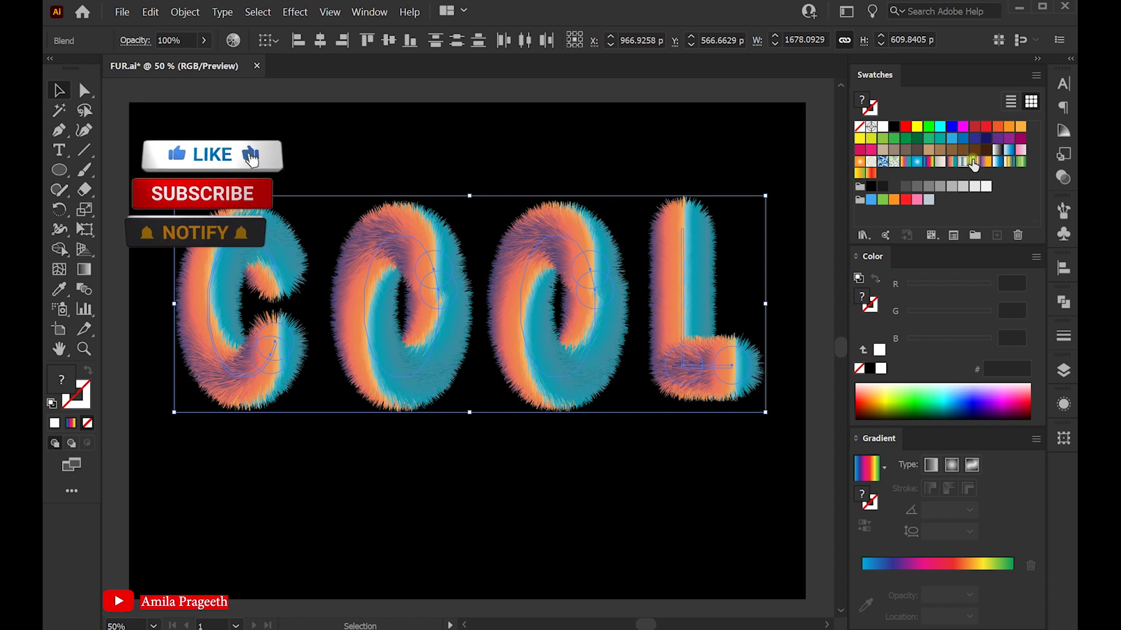
click(974, 166)
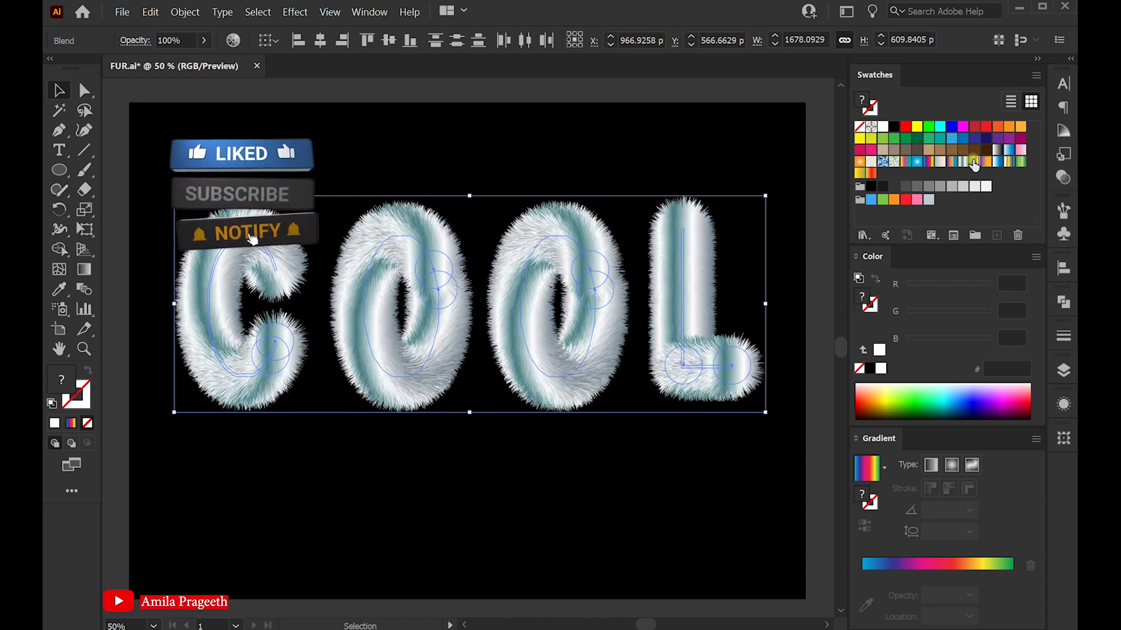
click(974, 166)
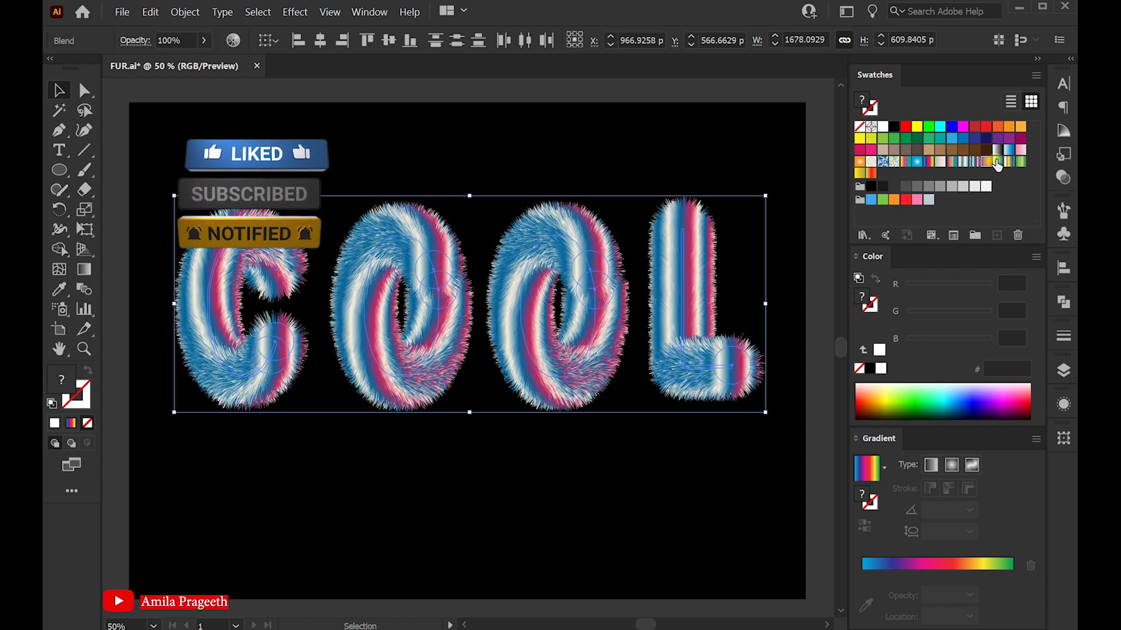
click(996, 164)
click(1006, 163)
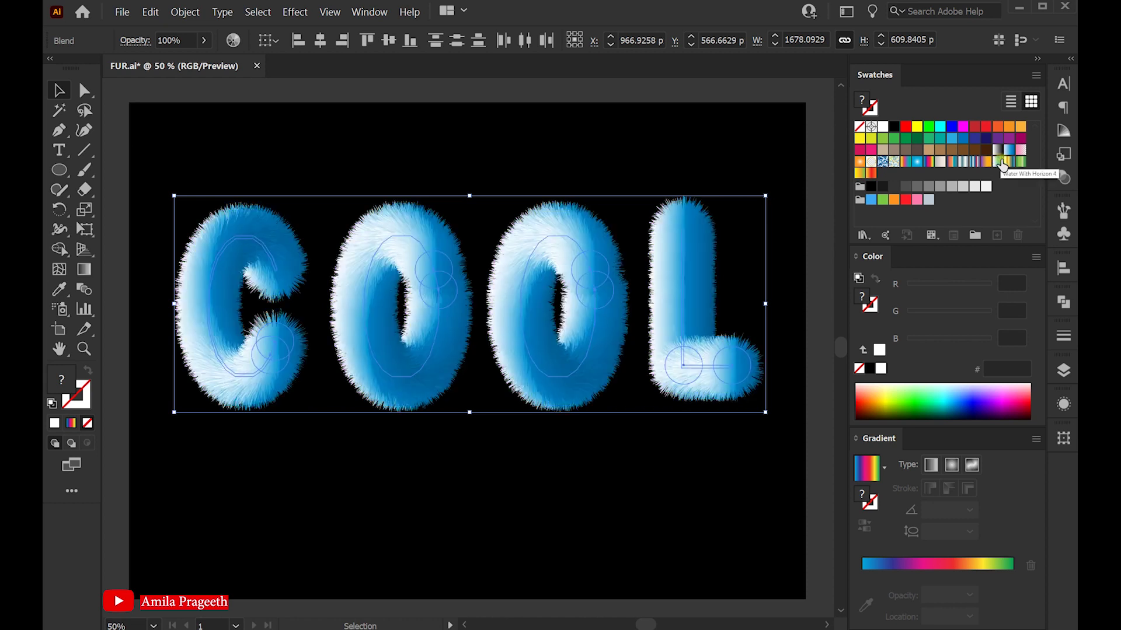
click(1007, 165)
click(1018, 163)
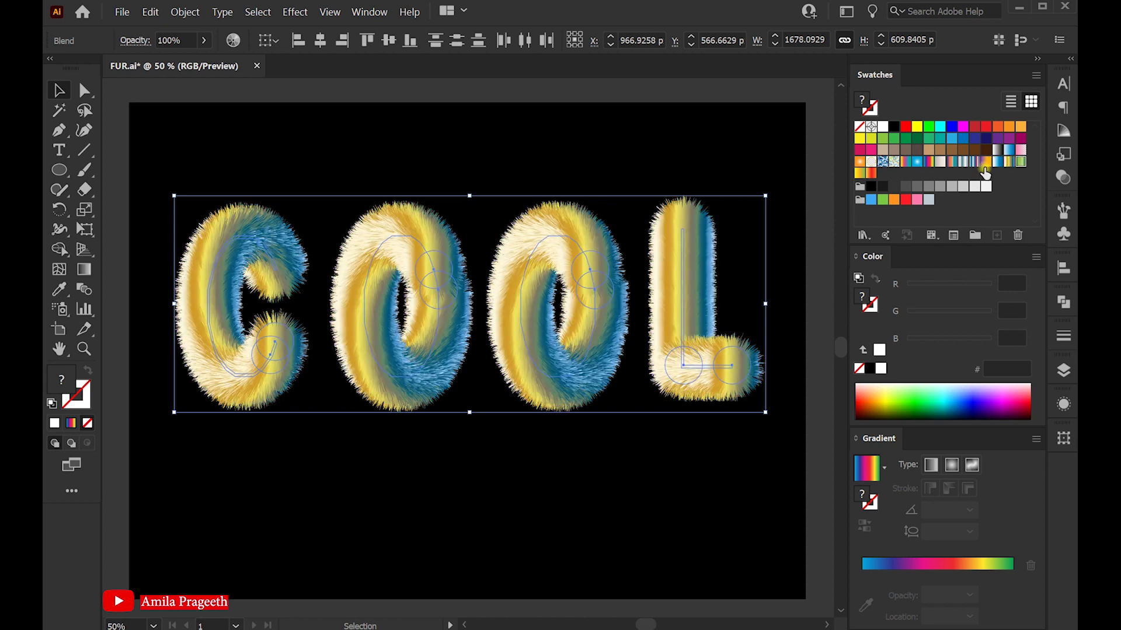
click(1020, 162)
click(859, 174)
click(873, 174)
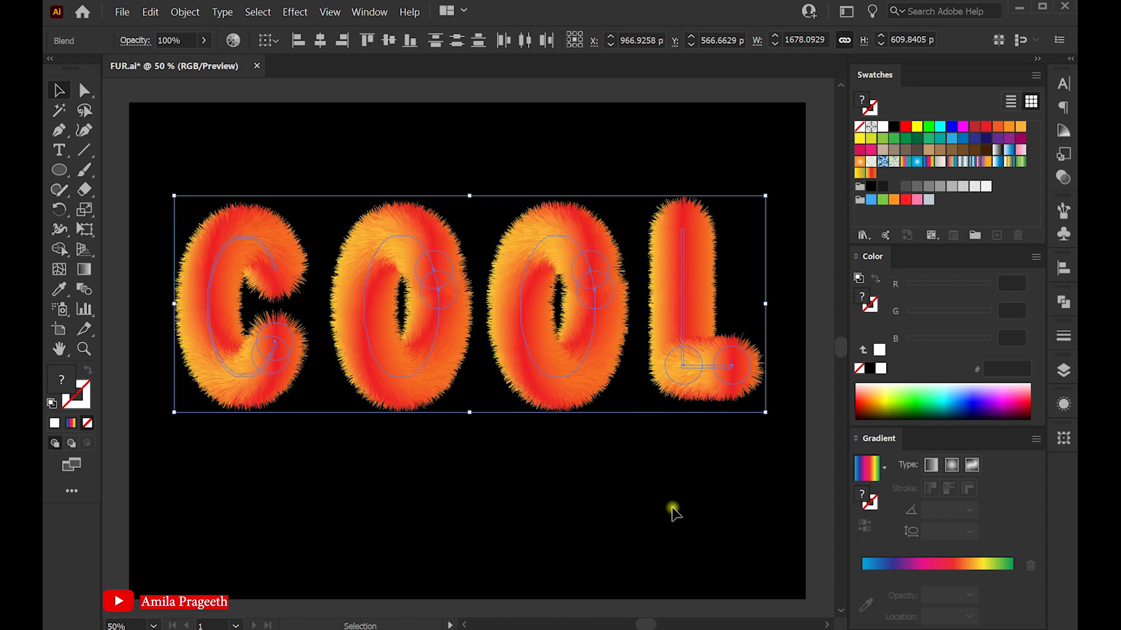
click(700, 513)
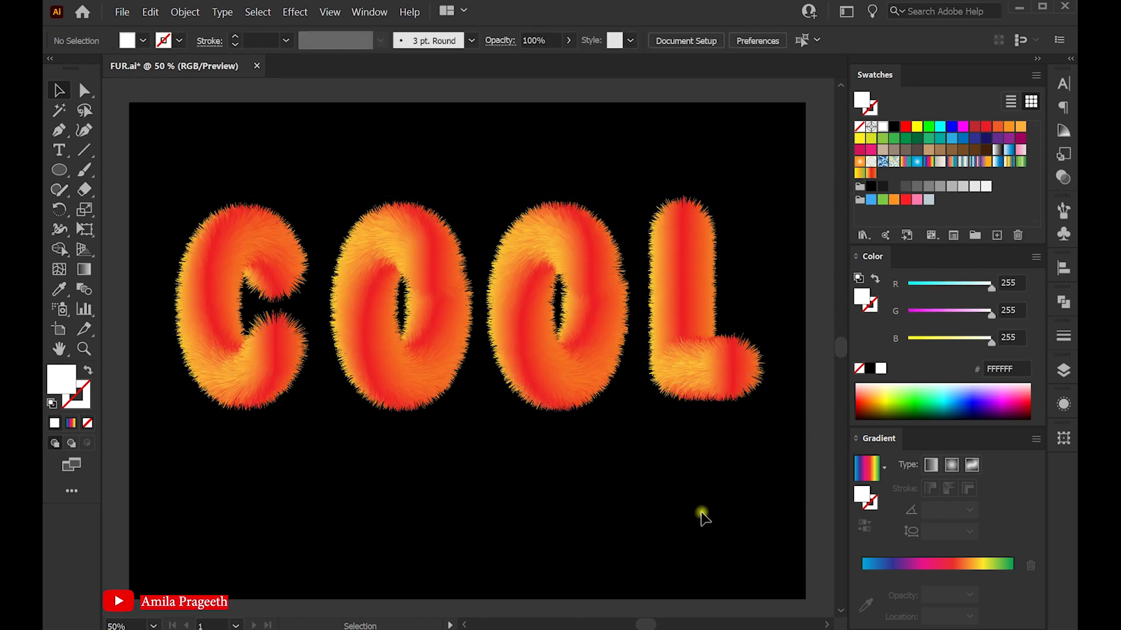